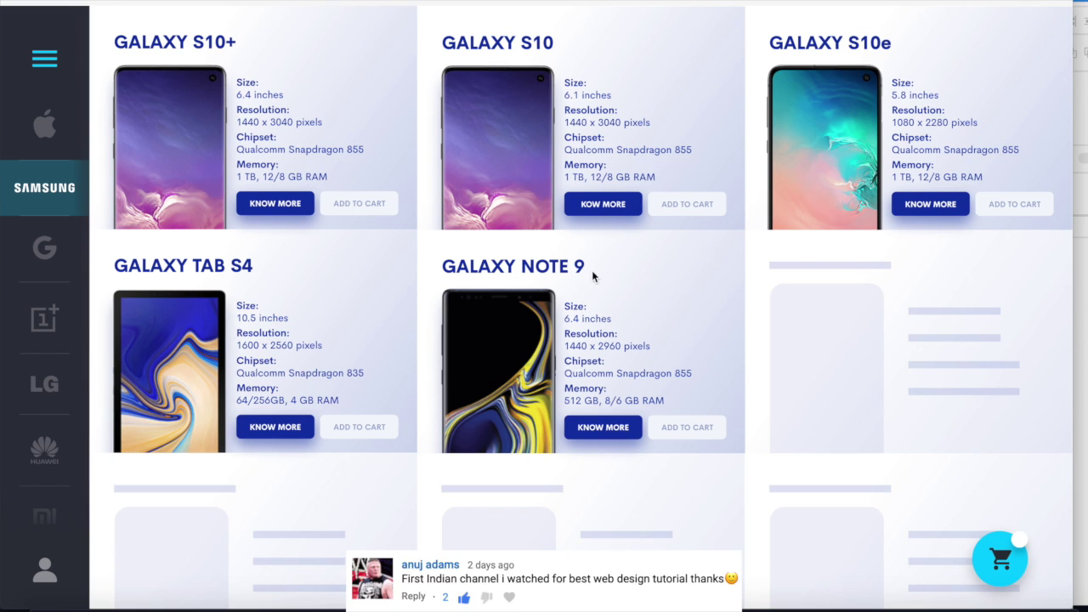
Leave the preview and add a Web 1920 (1920×1080) artboard
scroll(591, 282, "down", 1)
scroll(590, 283, "up", 1)
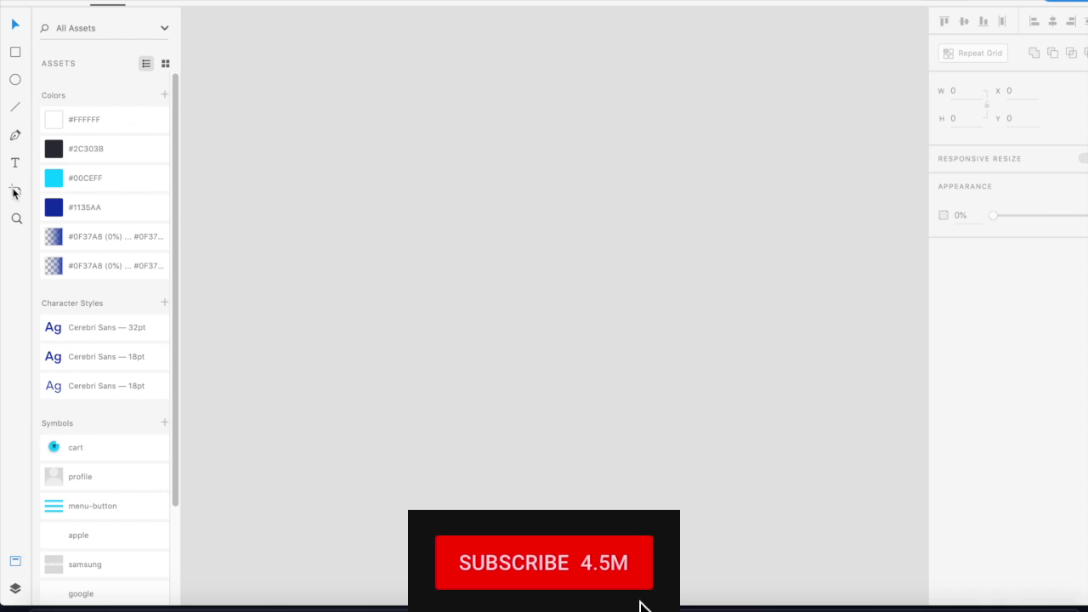
key("a")
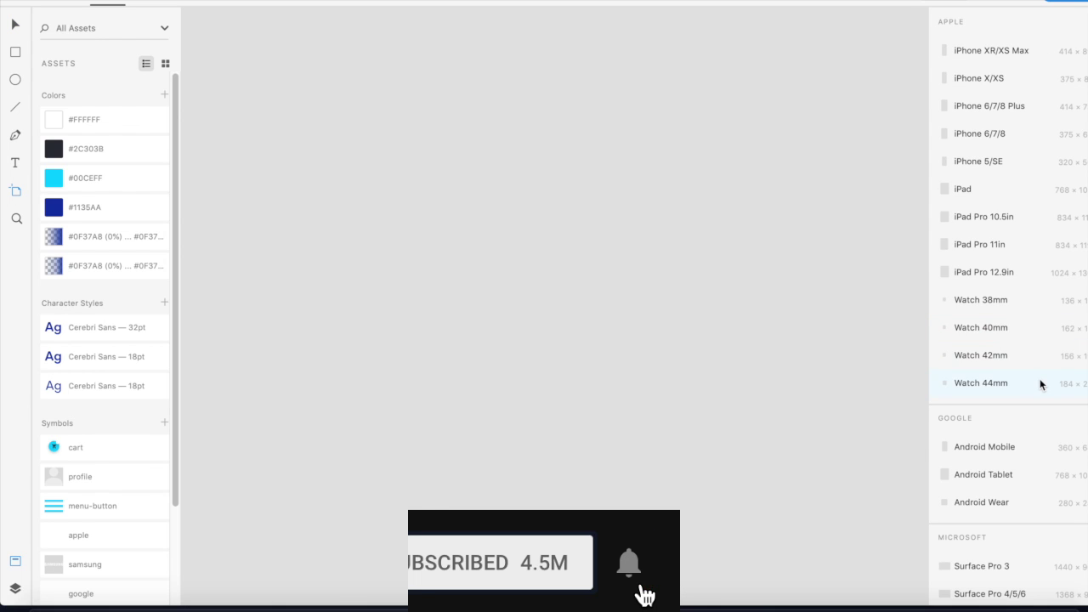
scroll(1039, 377, "down", 3)
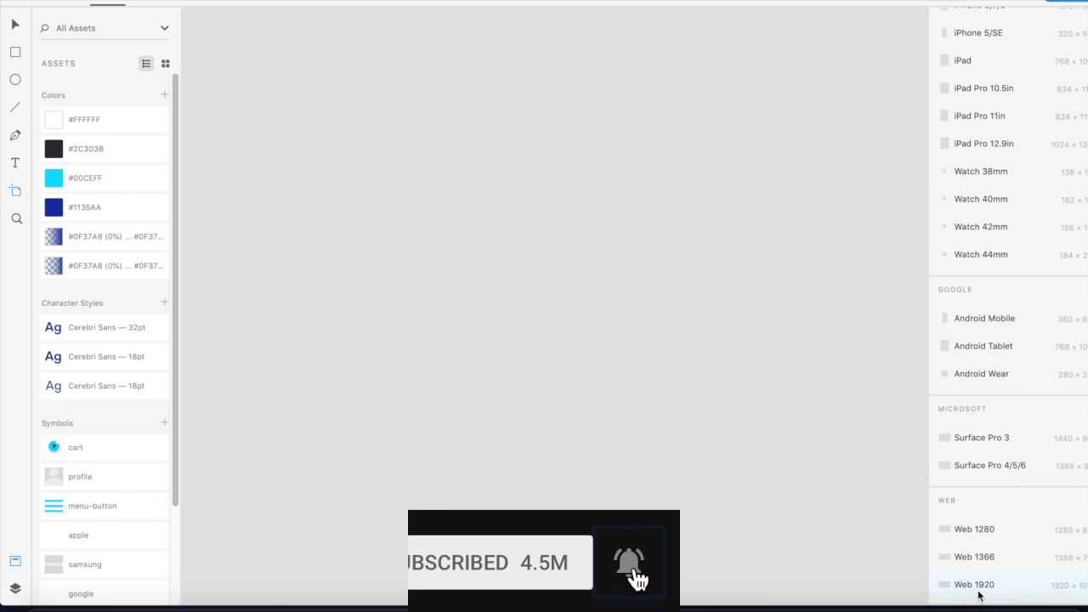
left_click(970, 585)
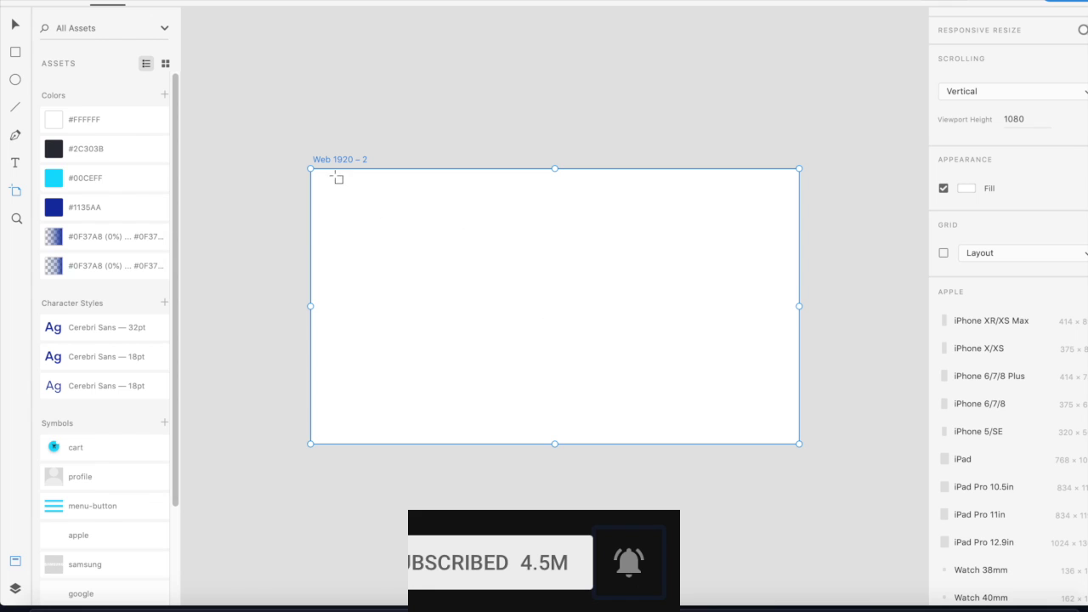
Name the new artboard 'home' and give it a 10-column layout grid
left_click(15, 26)
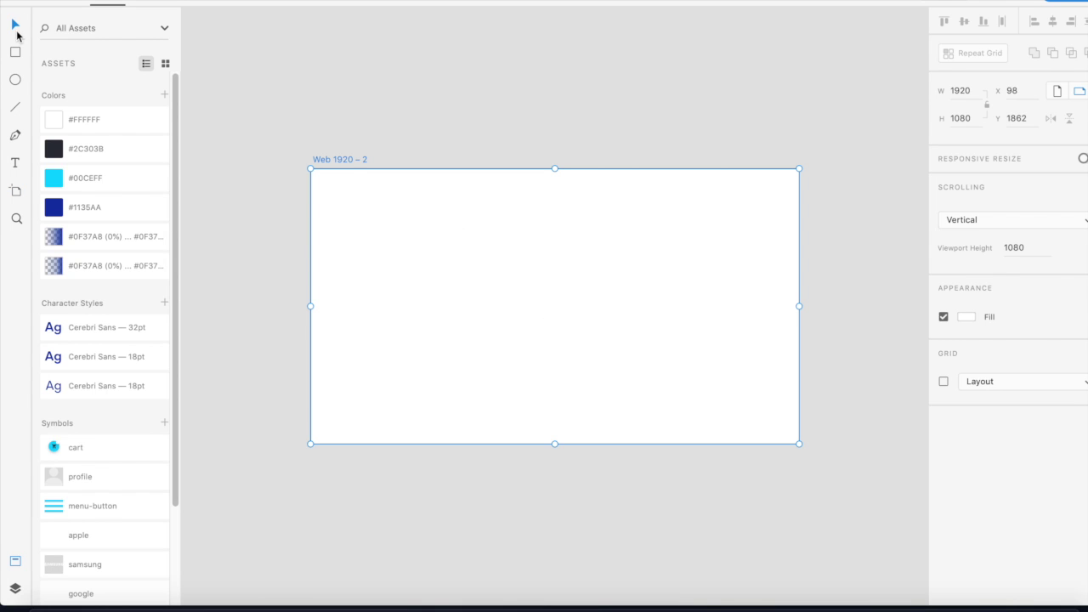
double_click(347, 160)
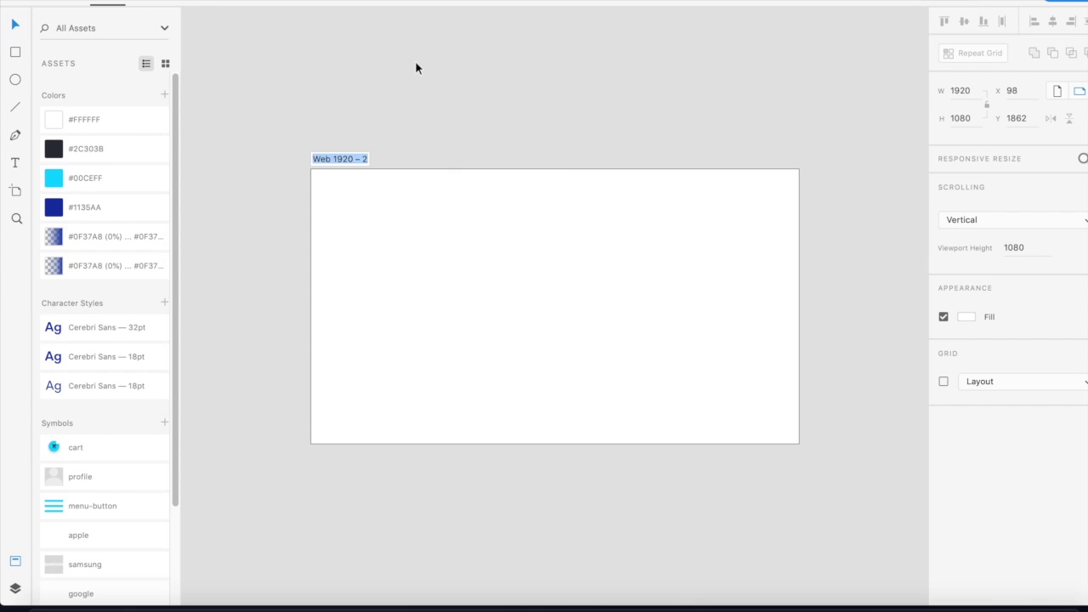
type("home")
key("Return")
key("super+3")
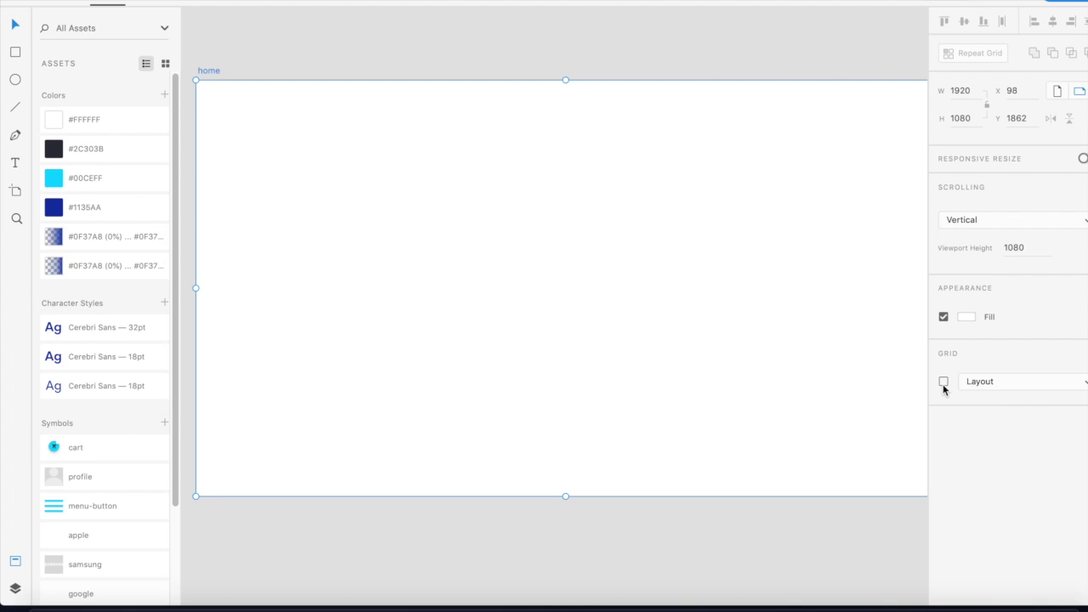
left_click(943, 381)
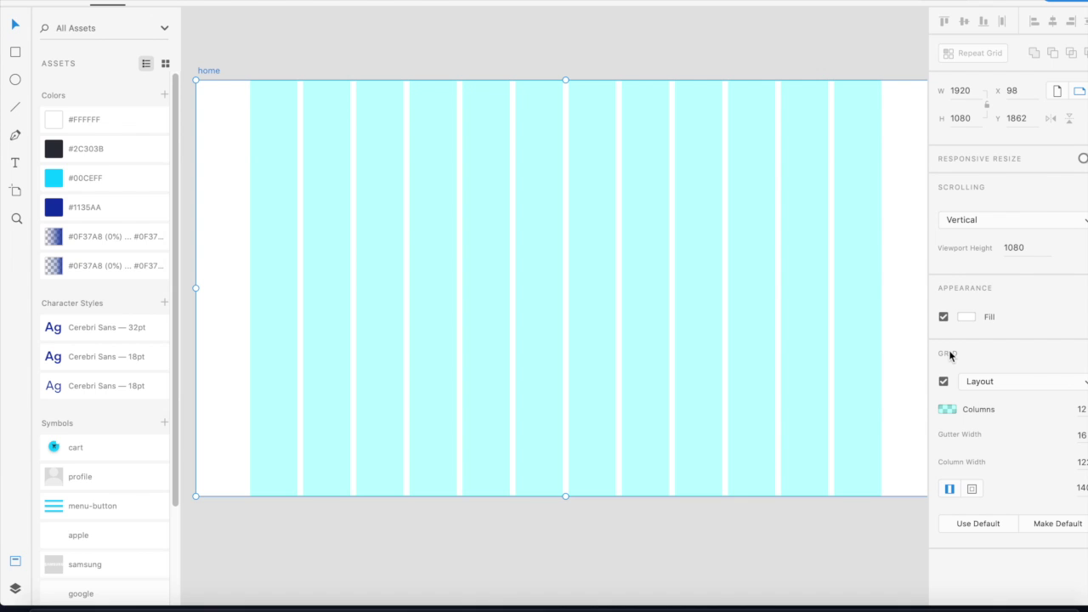
scroll(808, 405, "right", 3)
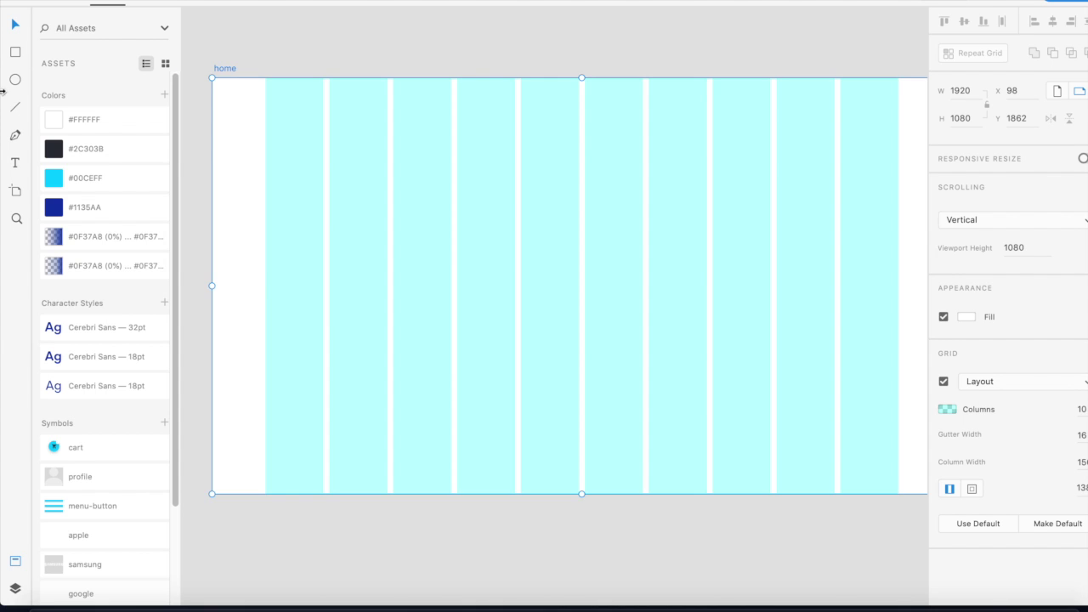
Draw a full-height rectangle at the artboard's top-left corner, 160 wide
left_click(15, 52)
left_click_drag(204, 58, 266, 494)
left_click(15, 25)
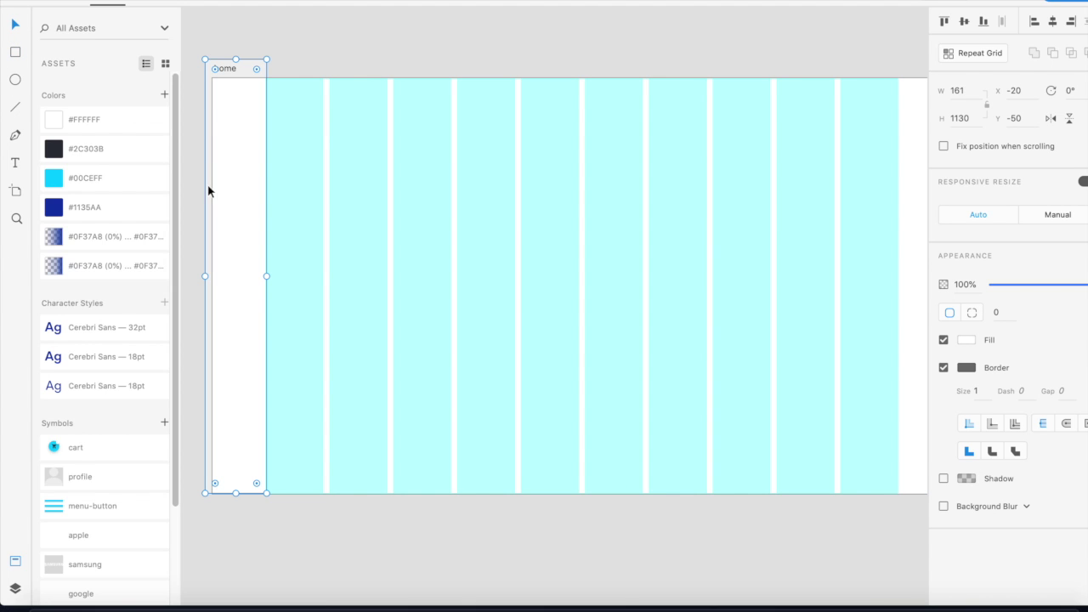
left_click_drag(231, 204, 232, 244)
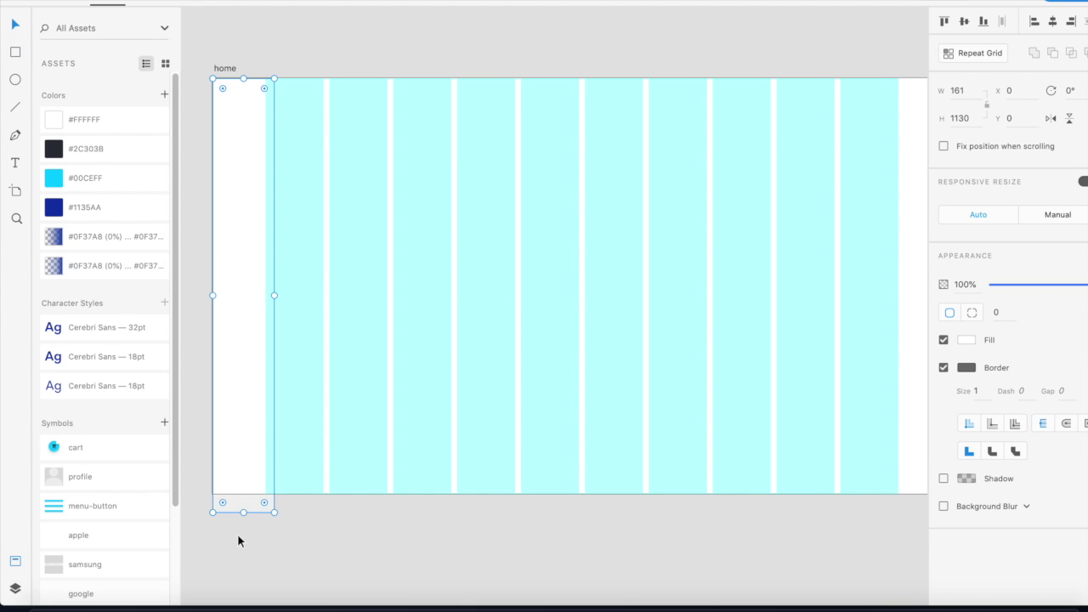
left_click_drag(242, 511, 237, 495)
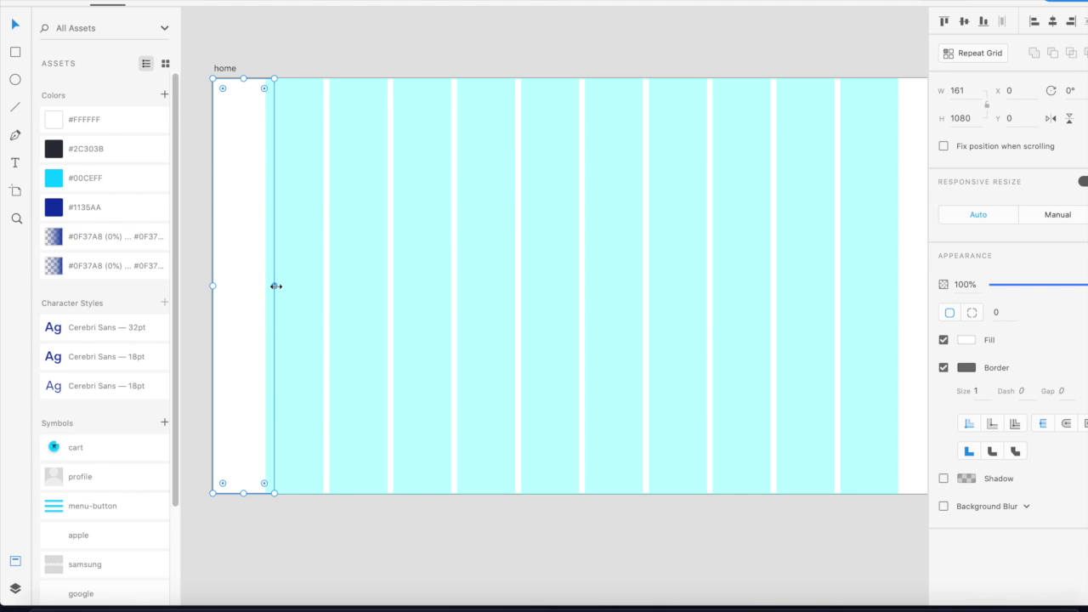
left_click(964, 89)
type("1")
key("Return")
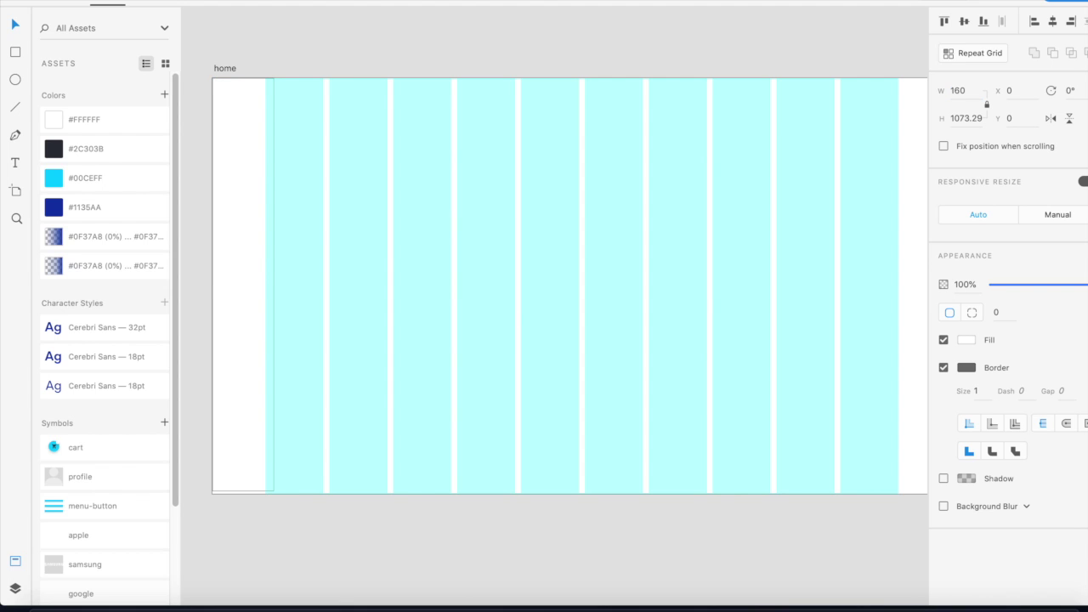
Hide the home artboard's layout grid
left_click(923, 357)
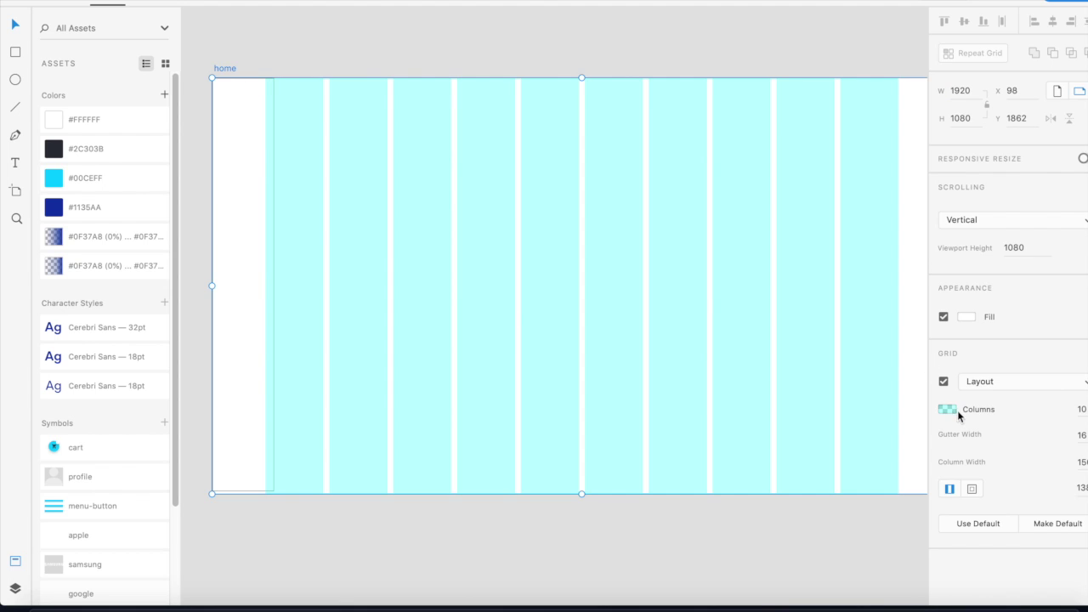
left_click(943, 383)
left_click(352, 344)
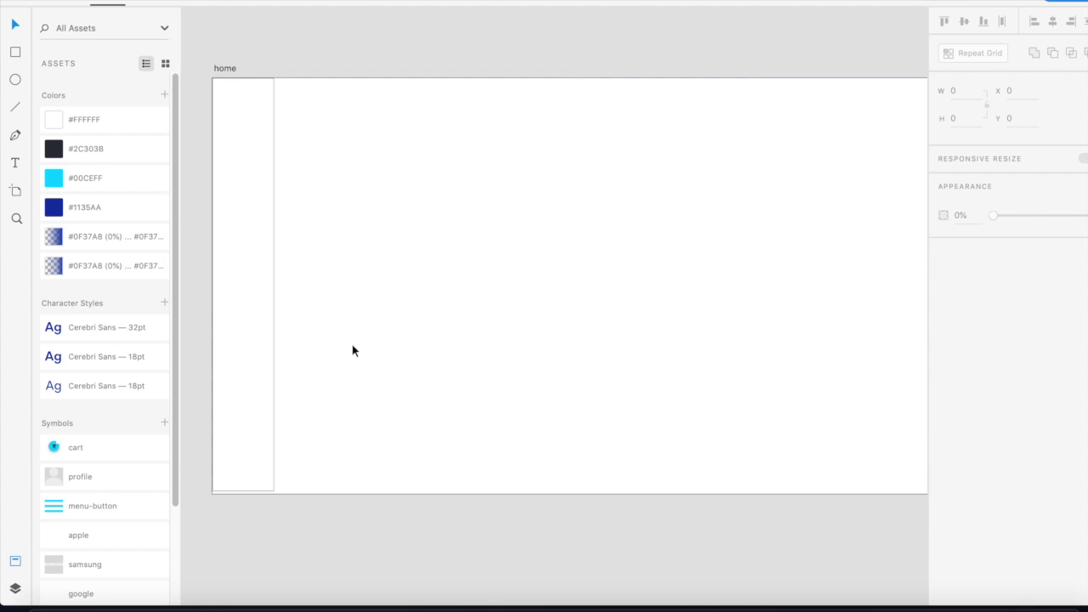
left_click_drag(352, 344, 403, 350)
Fill the sidebar with dark #2C303B and remove its border
left_click(300, 316)
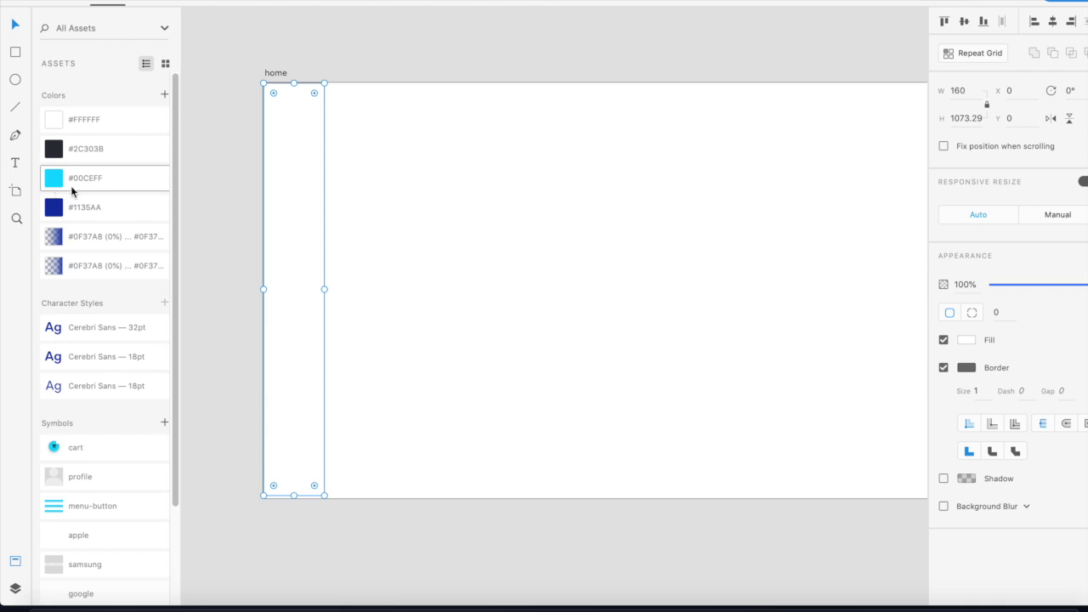
left_click(92, 156)
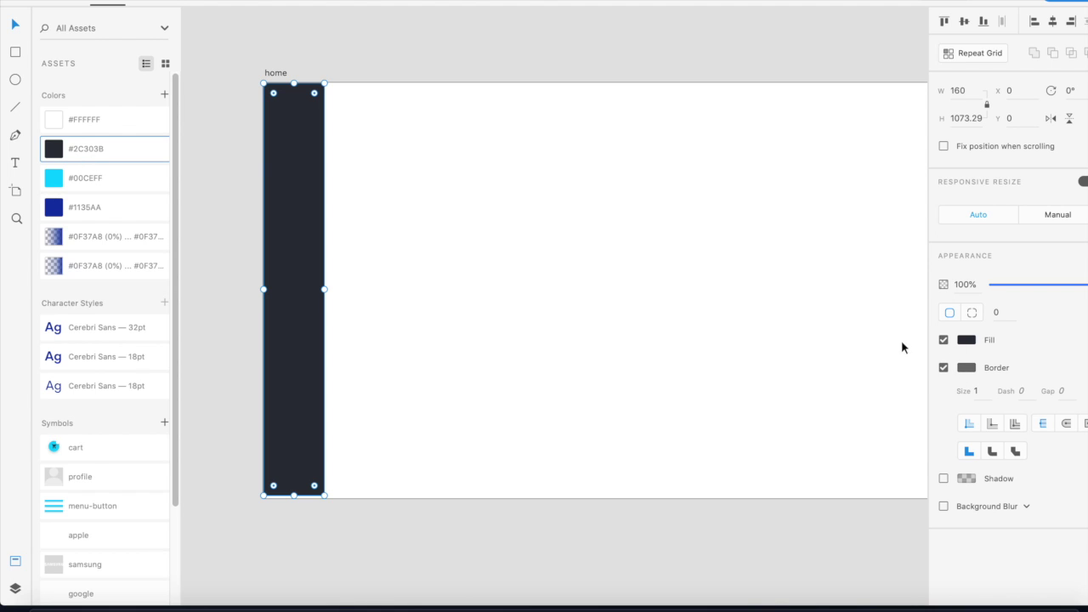
left_click(943, 368)
left_click(295, 255)
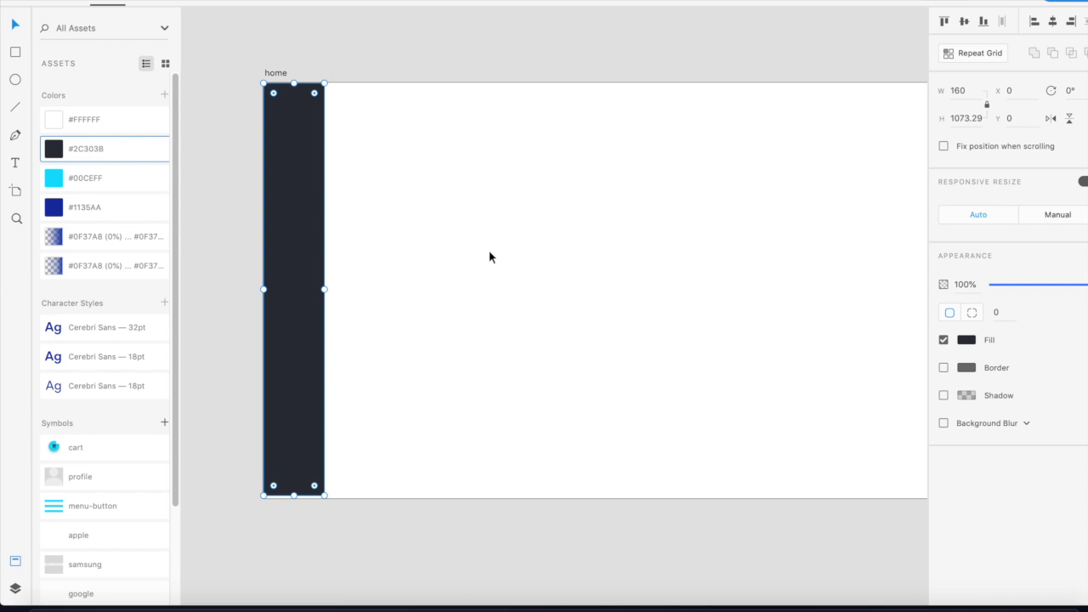
scroll(378, 255, "left", 3)
left_click(391, 224)
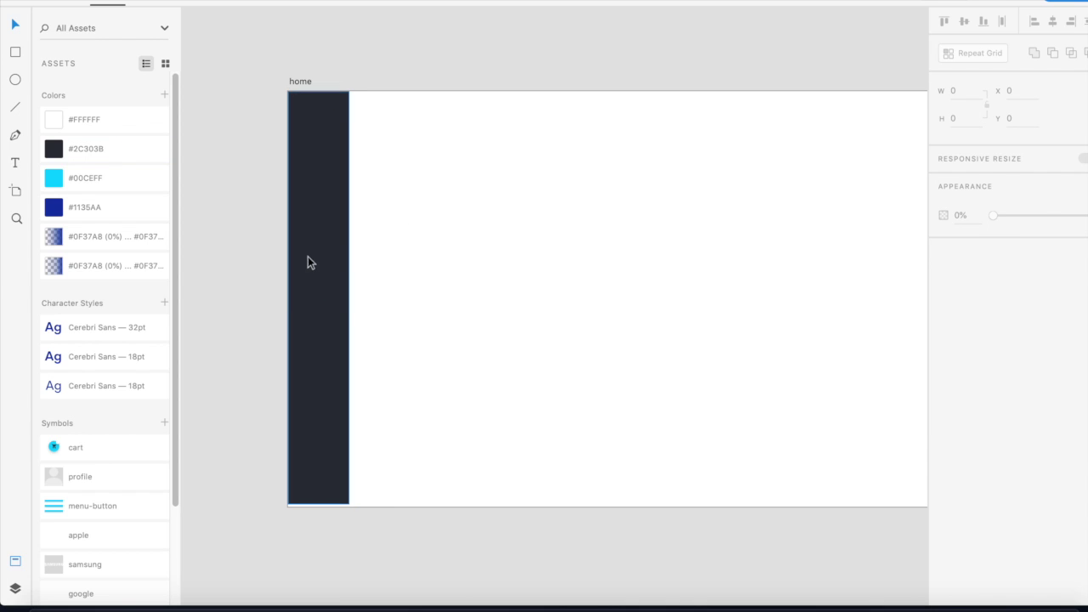
left_click(336, 242)
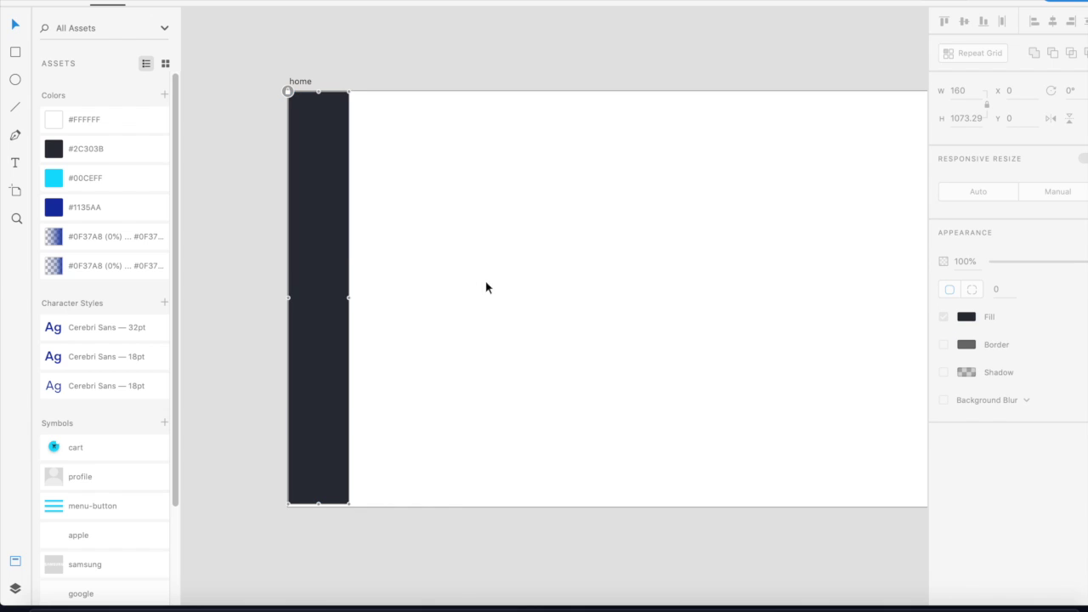
left_click_drag(485, 286, 435, 285)
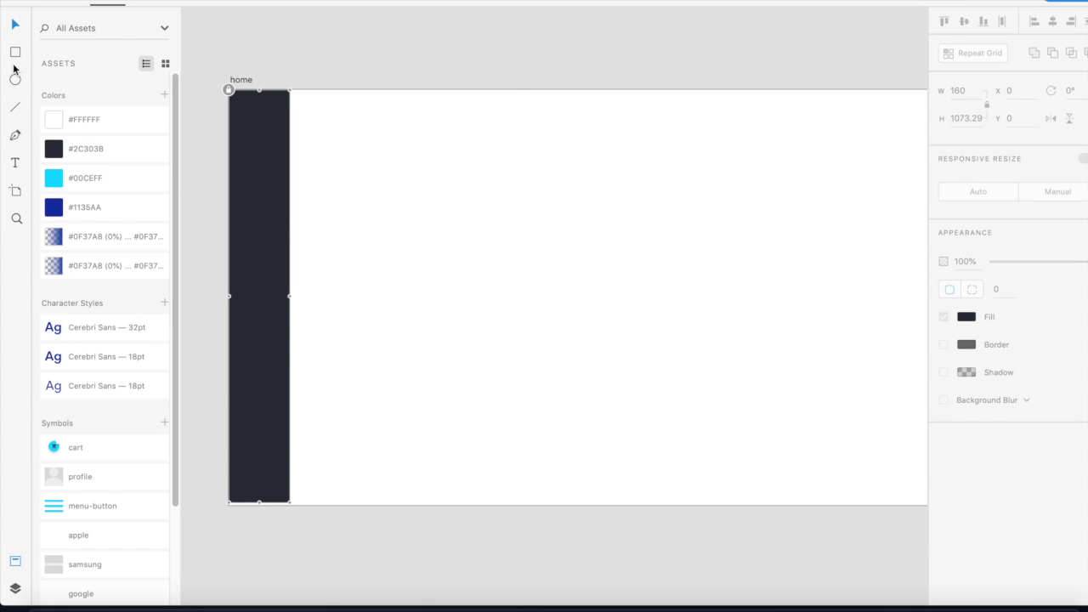
left_click_drag(311, 175, 301, 184)
left_click_drag(714, 191, 672, 194)
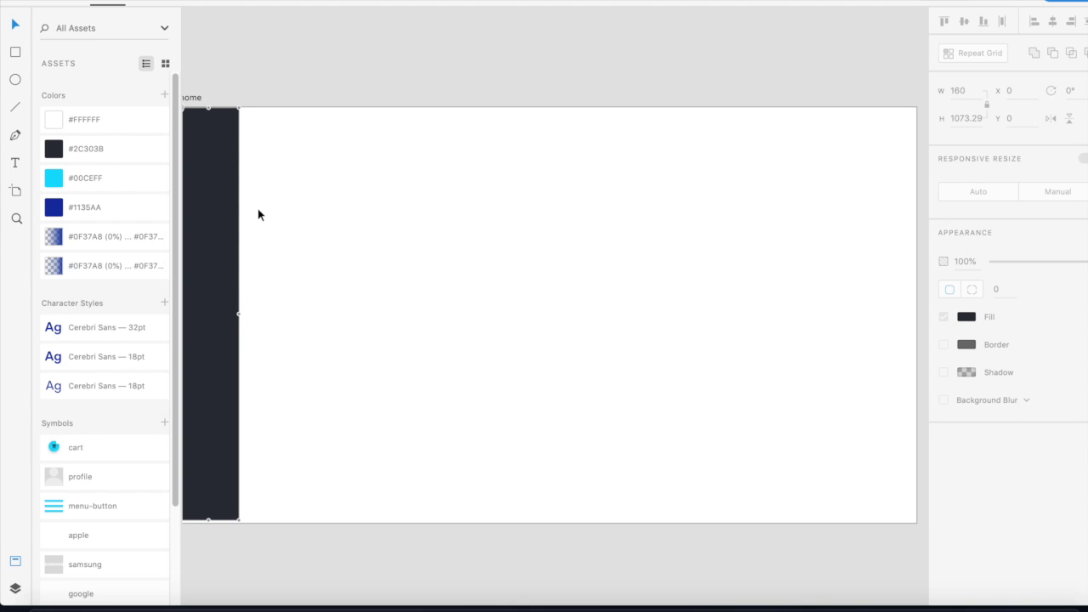
left_click(14, 54)
Draw a card rectangle beside the sidebar at the top of the artboard
left_click_drag(240, 108, 478, 251)
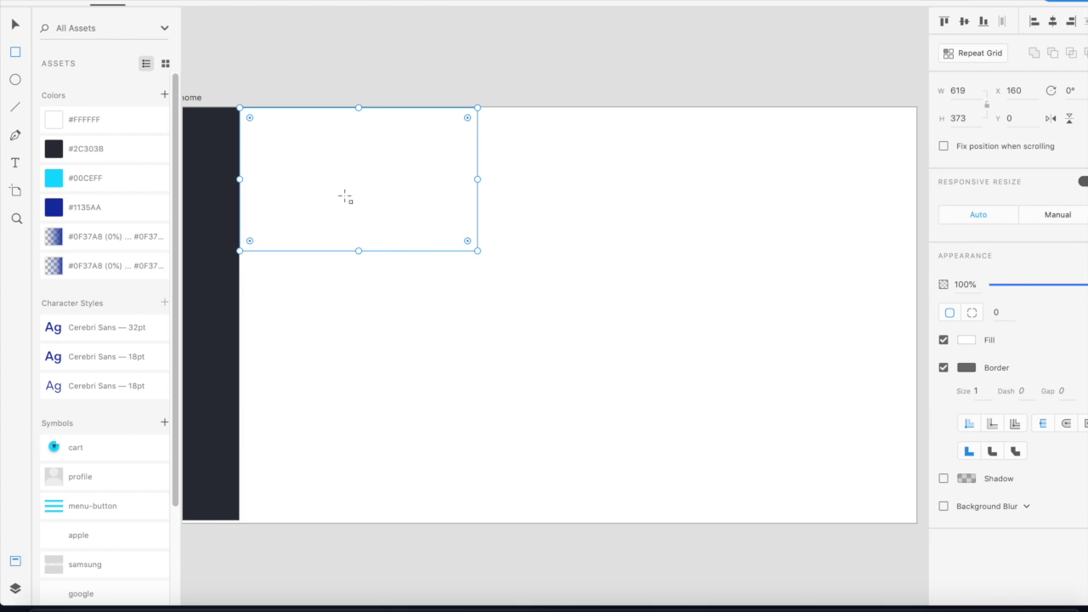
left_click(16, 23)
left_click(602, 224)
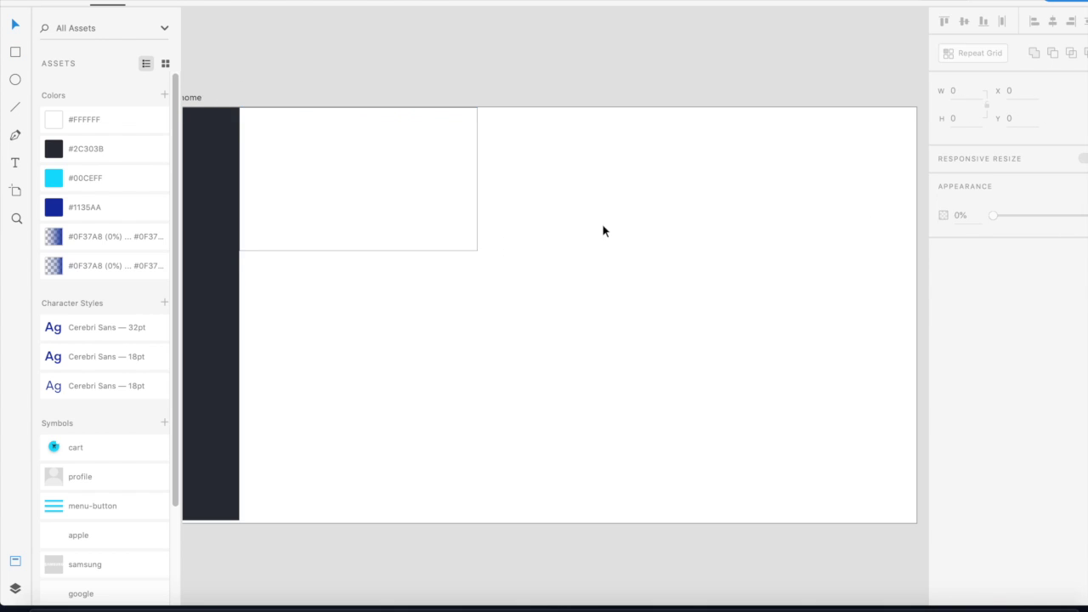
scroll(597, 337, "up", 2)
left_click(523, 297)
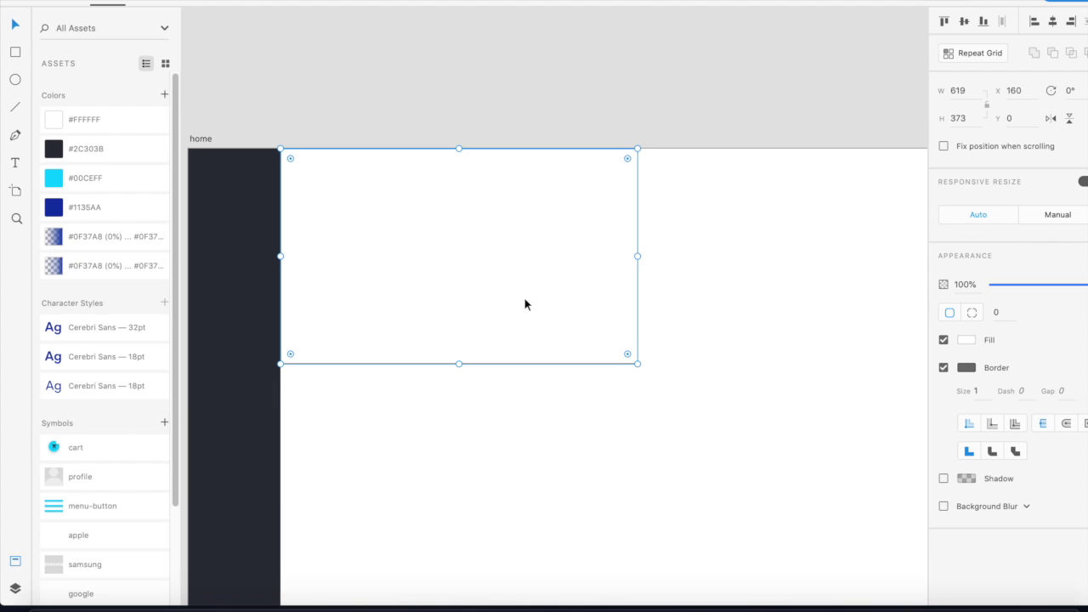
left_click(967, 91)
key("ctrl+minus")
left_click_drag(831, 253, 733, 215)
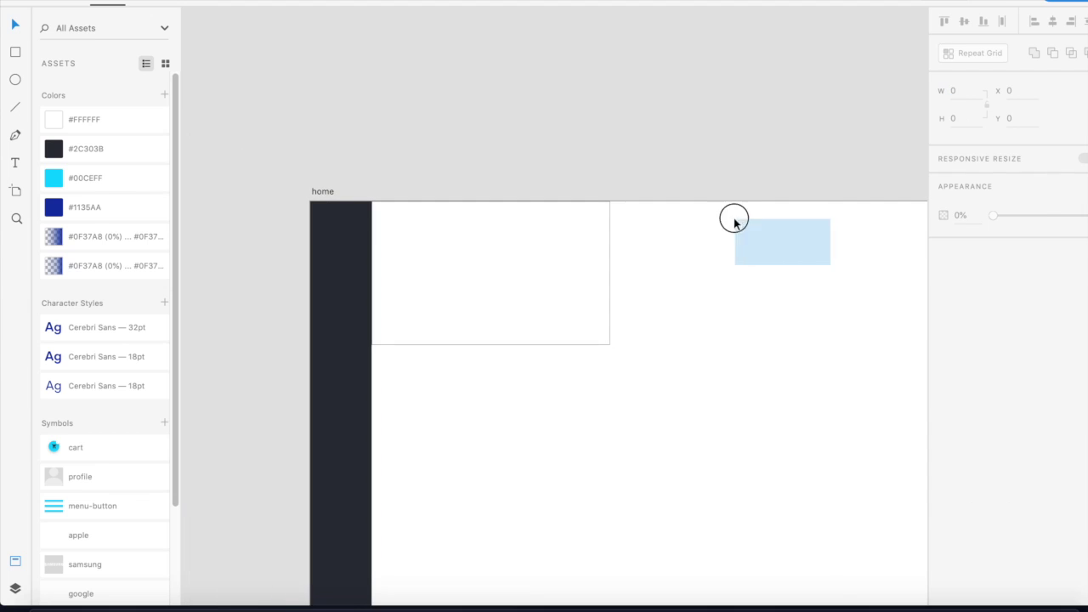
scroll(774, 432, "down", 3)
scroll(774, 432, "right", 3)
scroll(592, 285, "up", 3)
scroll(592, 285, "right", 3)
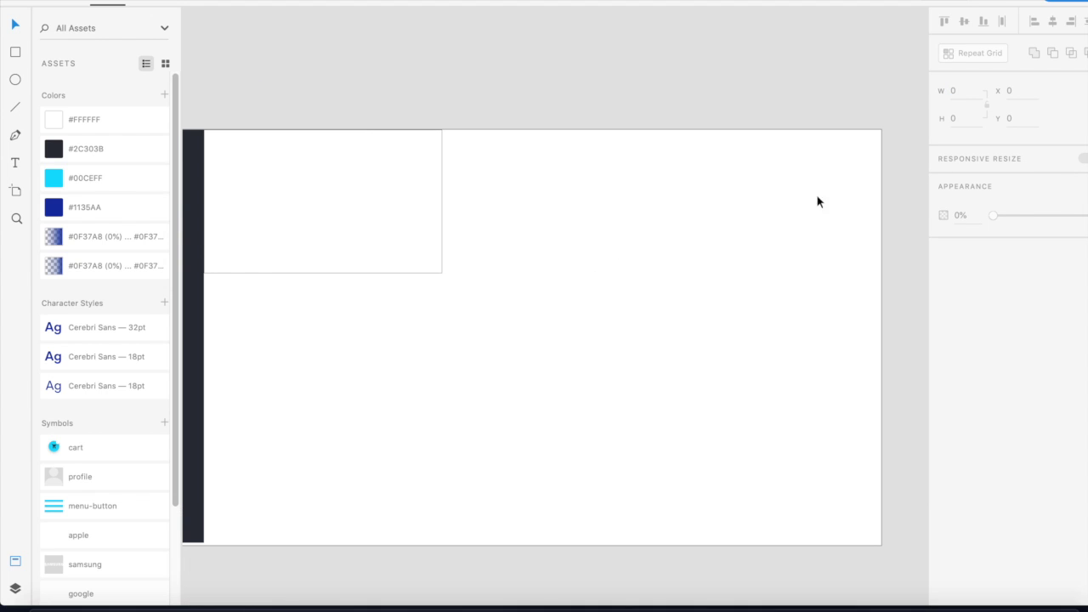
Stretch the card across the content width, then divide its width by 3
left_click(418, 201)
left_click_drag(443, 201, 880, 221)
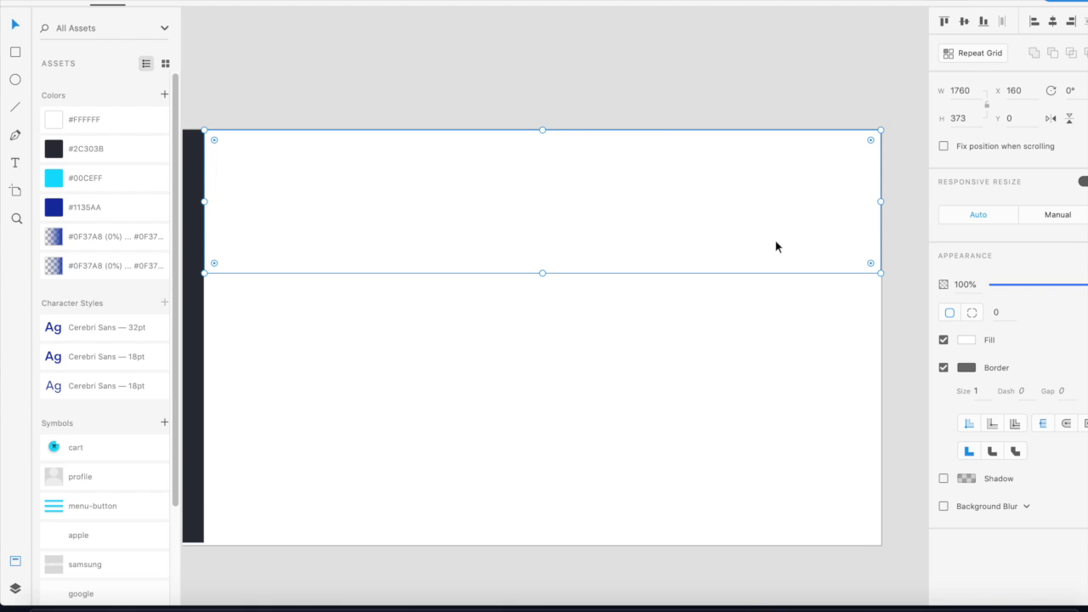
left_click(970, 91)
left_click(974, 92)
type("/3")
key("Return")
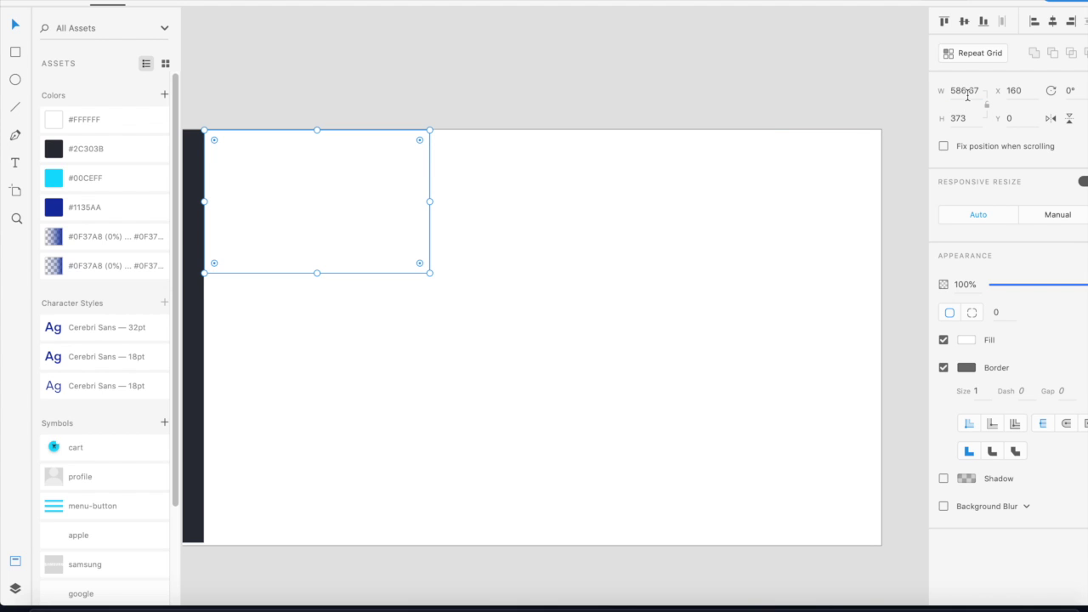
Duplicate the 586.67×373 card so three boxes span the top row
left_click_drag(524, 351, 595, 364)
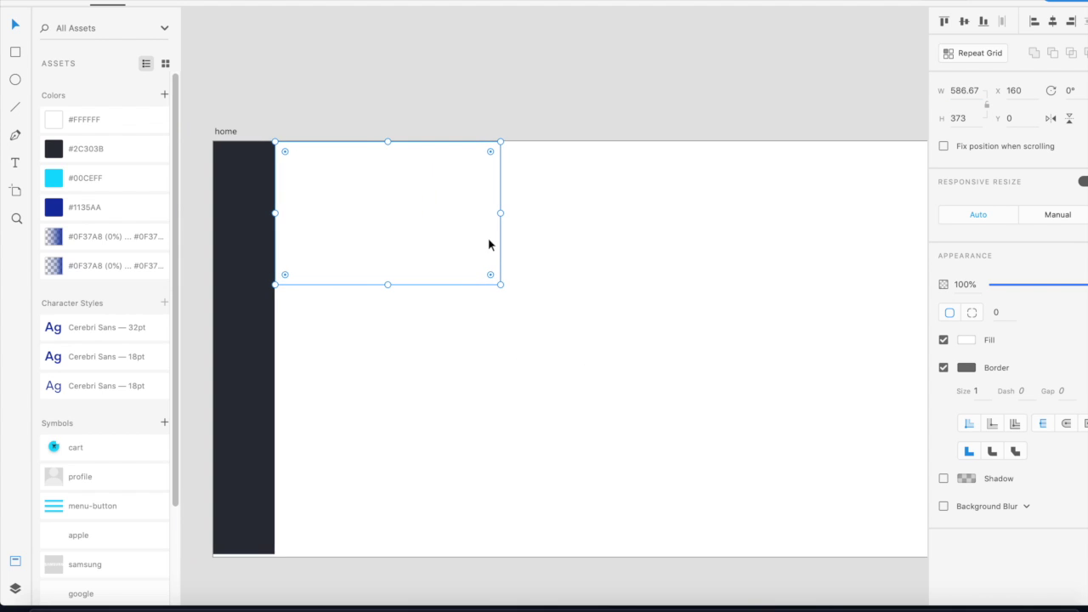
scroll(529, 303, "right", 2)
left_click_drag(379, 215, 830, 221)
left_click(705, 366)
scroll(718, 355, "left", 2)
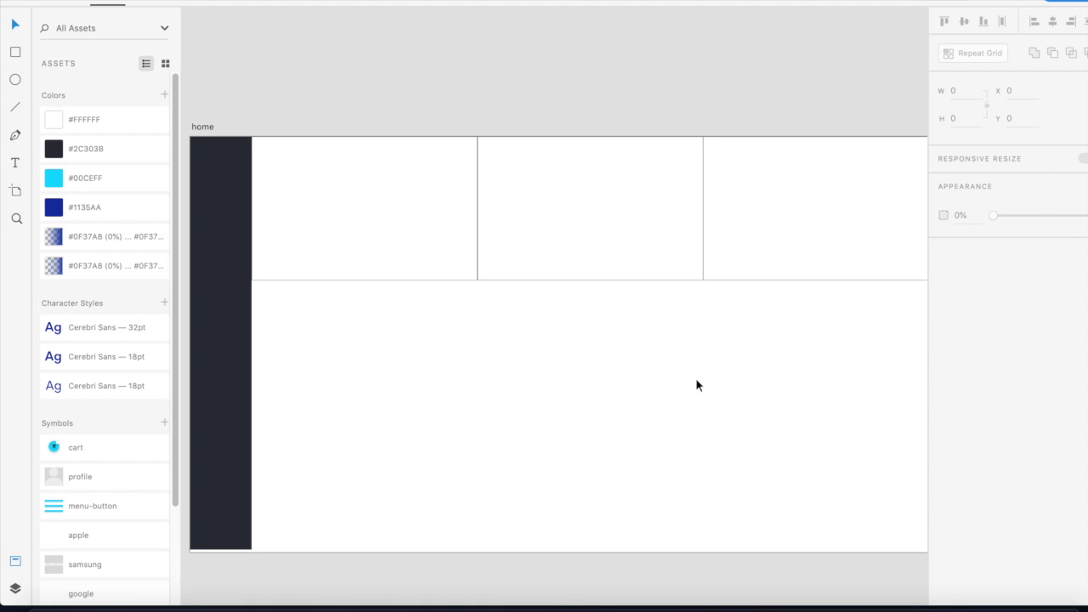
left_click_drag(702, 380, 697, 385)
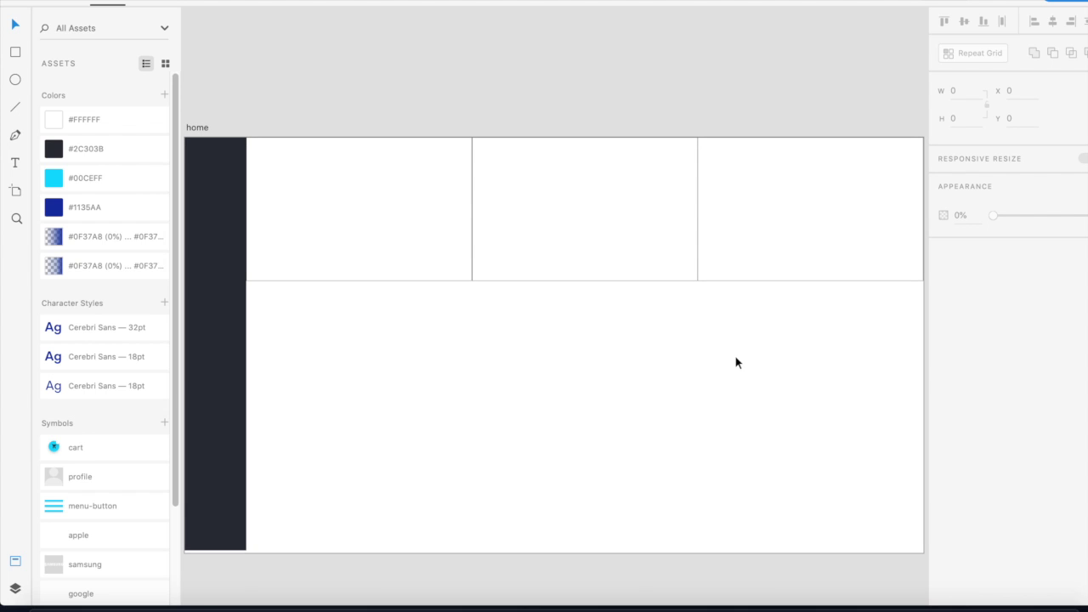
Fill the first box with a diagonal white-to-#0F37A8 linear gradient
left_click(354, 250)
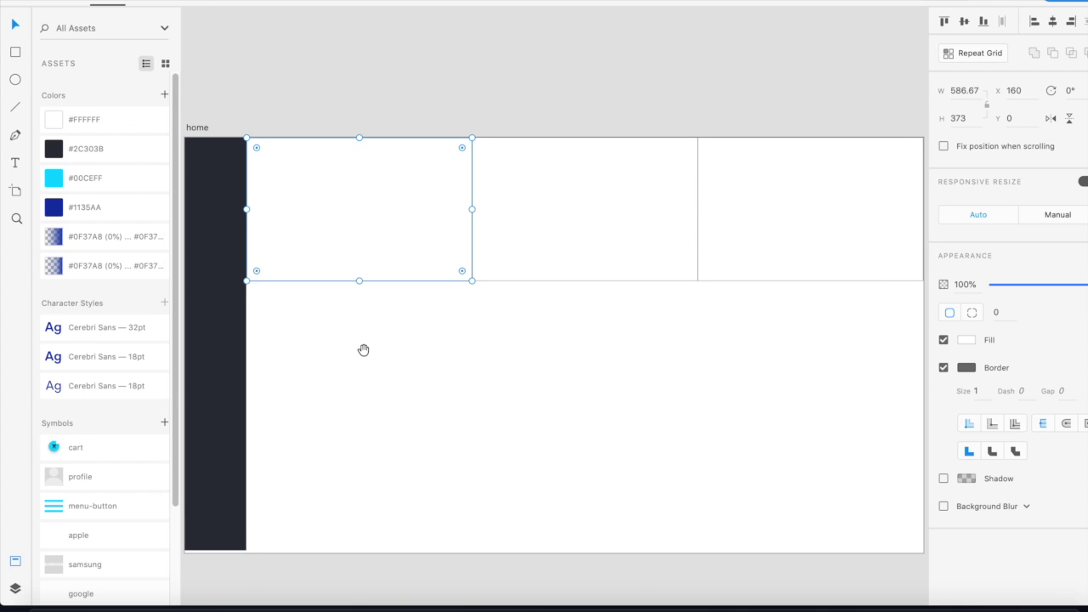
left_click_drag(362, 350, 394, 373)
left_click(140, 272)
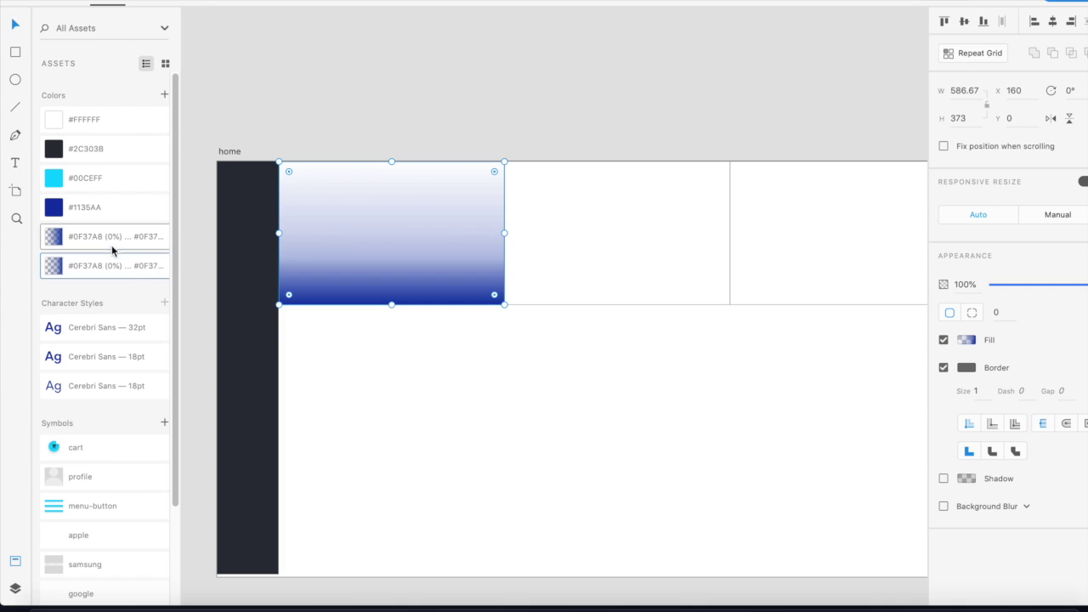
left_click(112, 245)
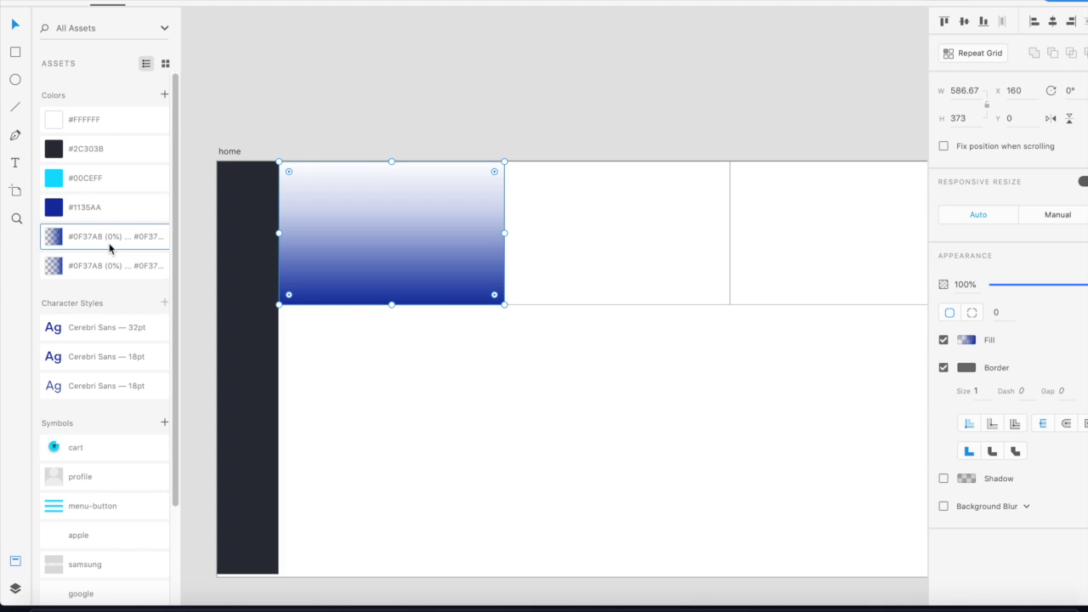
left_click(966, 340)
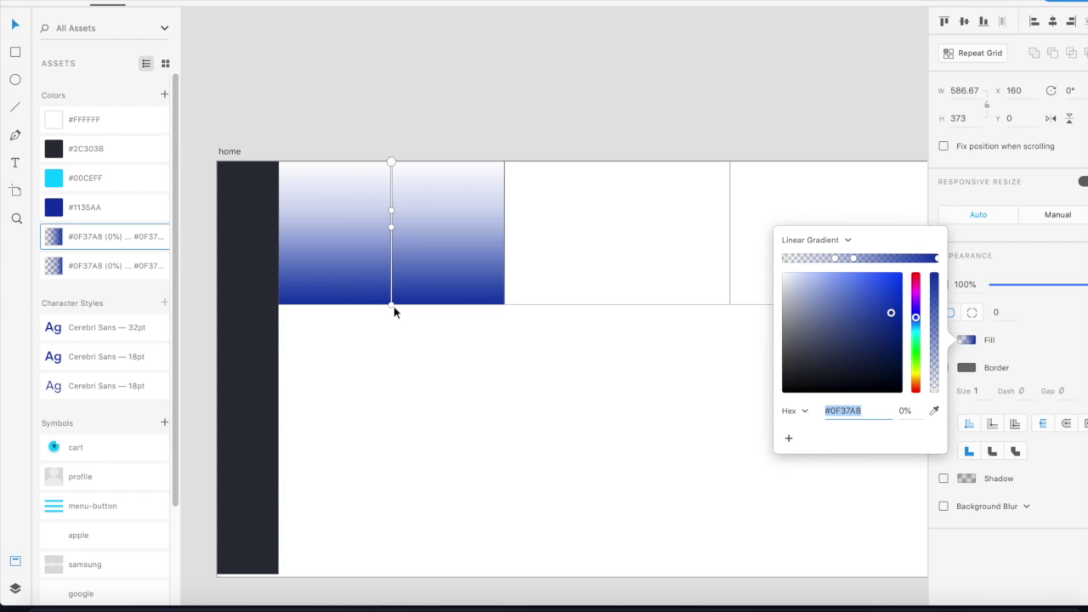
left_click_drag(392, 304, 632, 462)
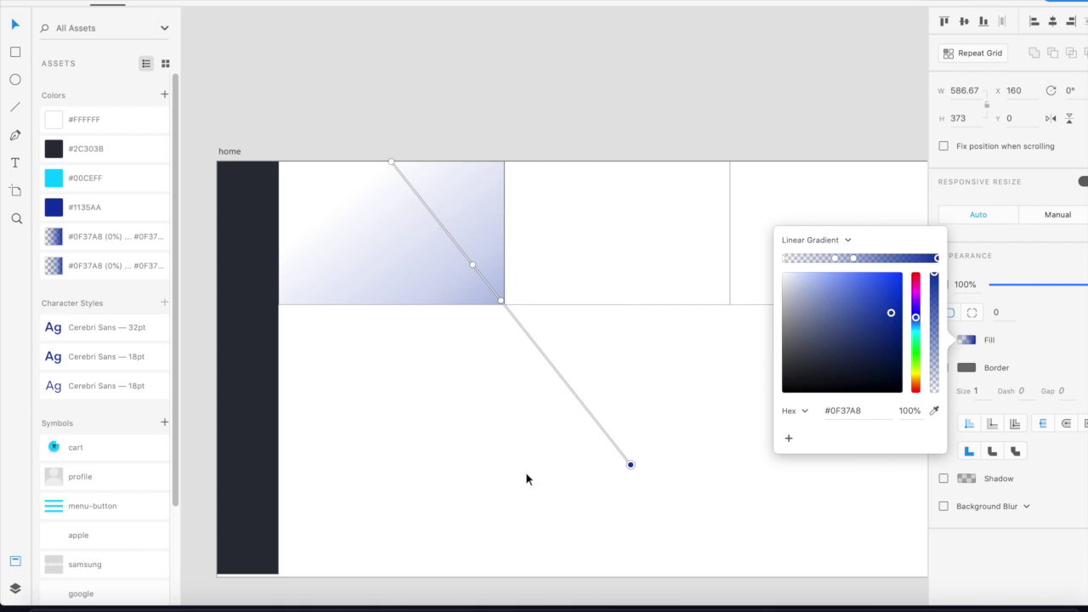
left_click(493, 467)
Move the other white boxes off the artboard and remove the gradient box's border
left_click(608, 246)
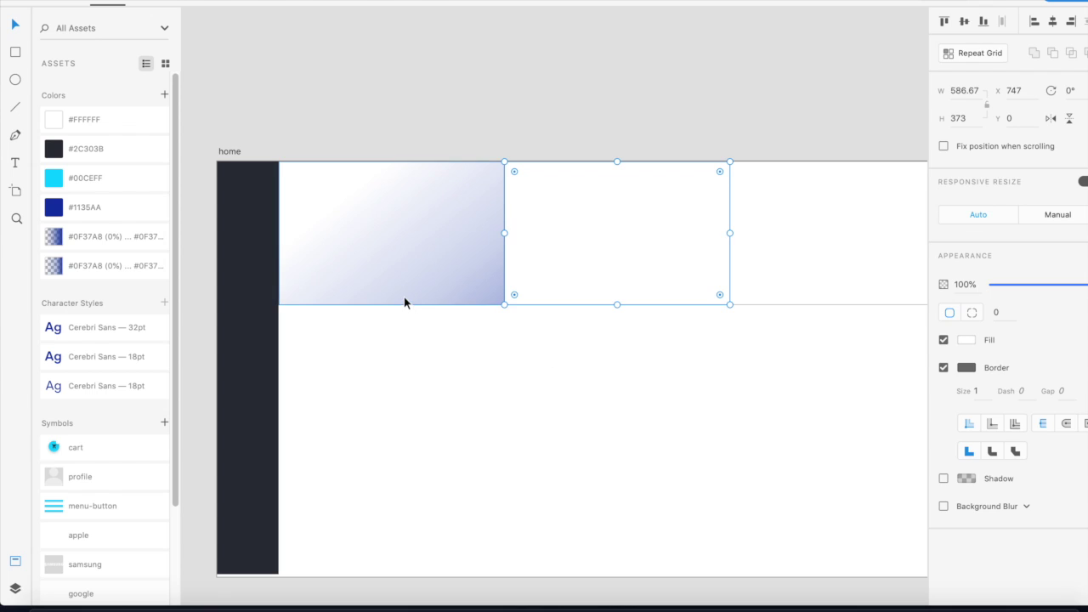
left_click_drag(516, 227, 944, 226)
left_click(429, 269)
left_click(943, 368)
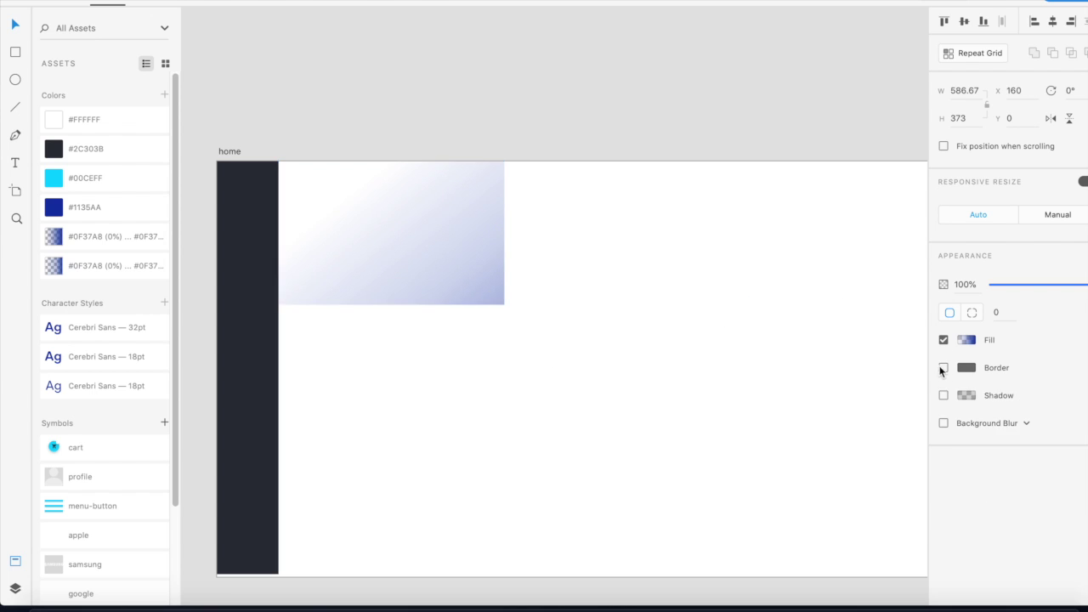
left_click_drag(733, 368, 704, 366)
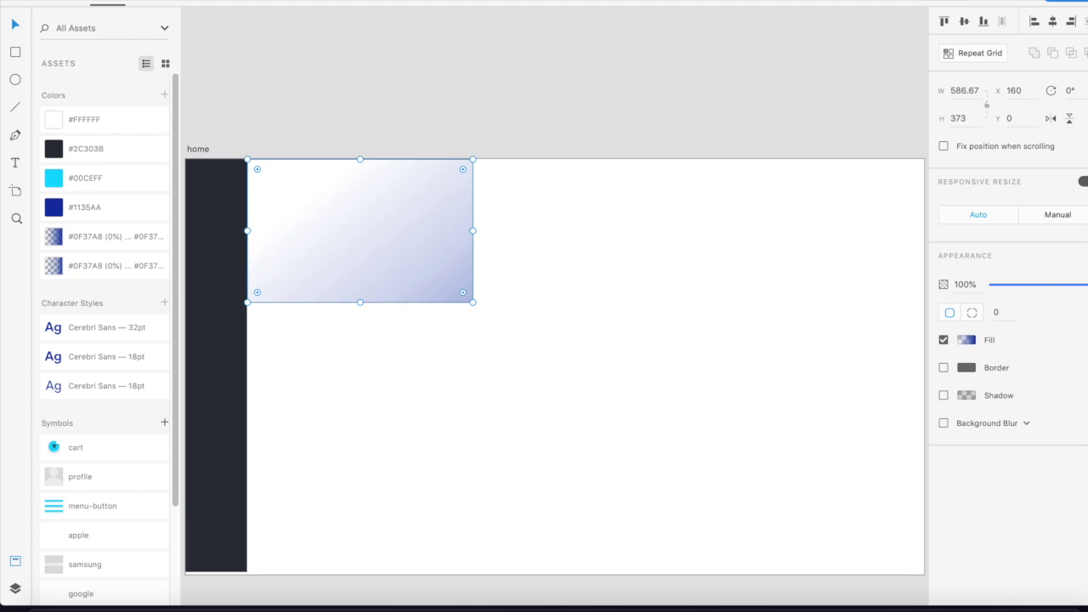
Repeat the gradient card into a 3×3 grid across the home artboard
left_click(965, 53)
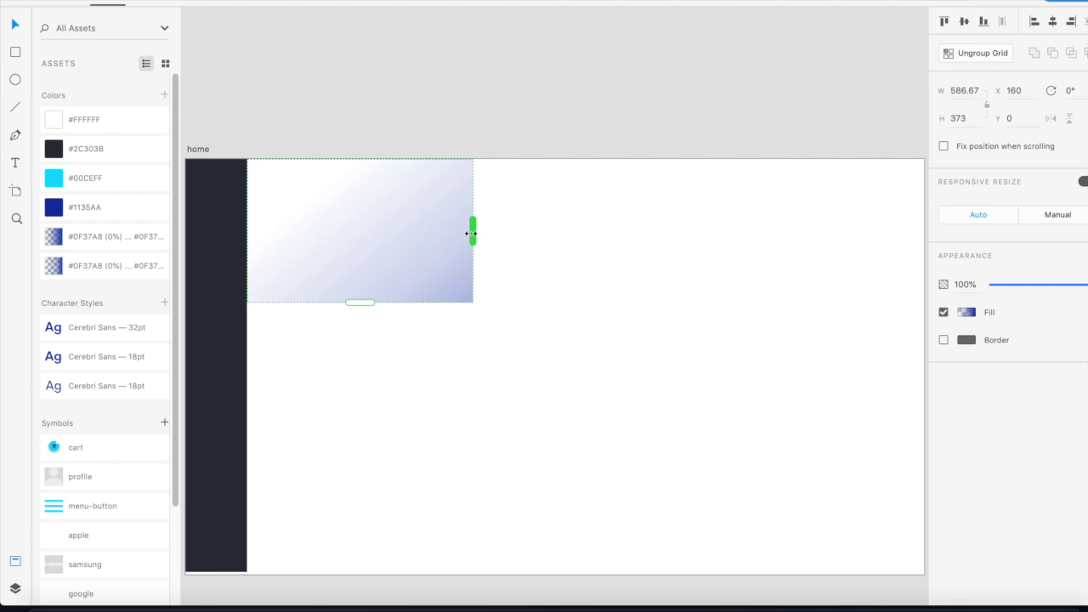
left_click_drag(472, 233, 923, 282)
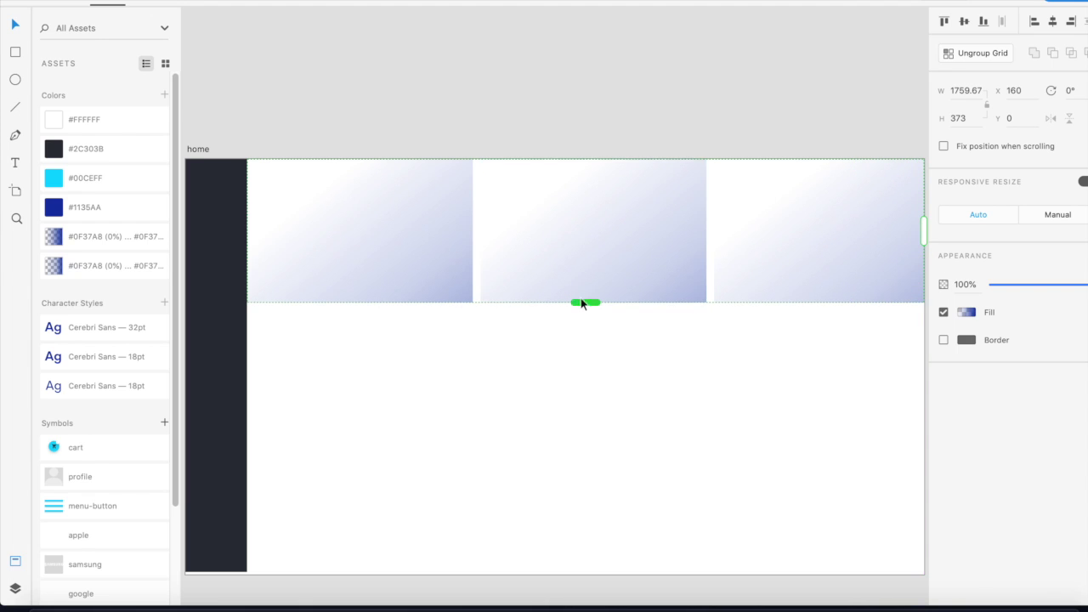
left_click_drag(579, 297, 567, 392)
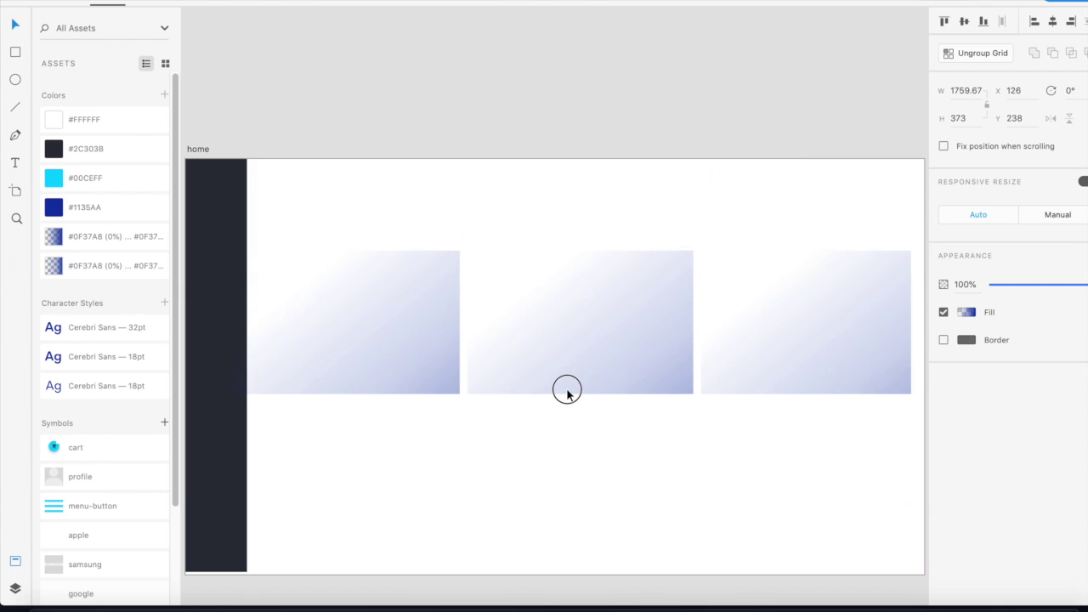
key("ctrl+z")
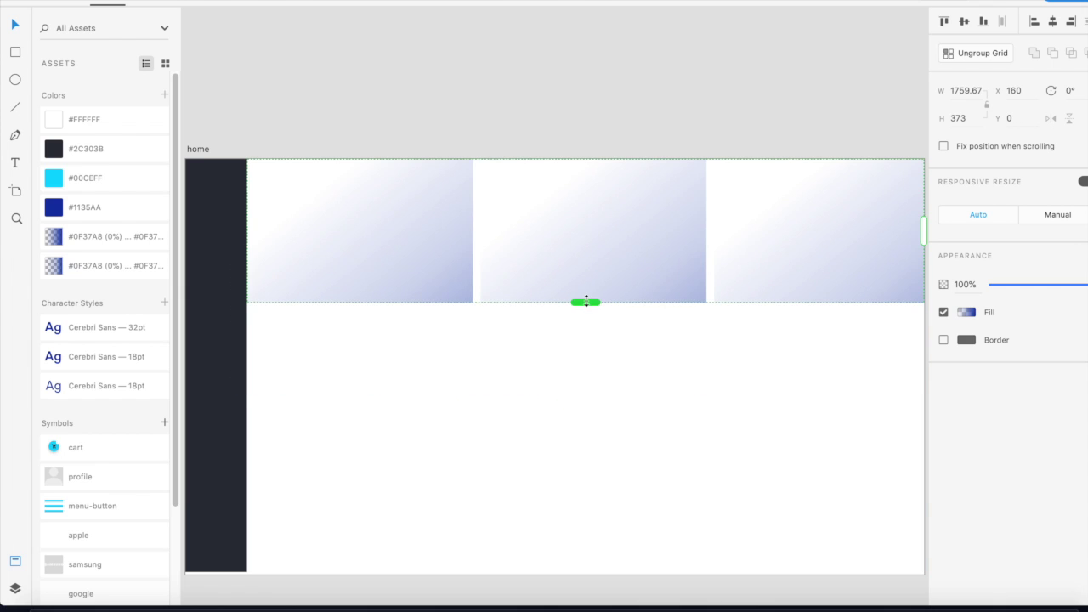
left_click_drag(585, 301, 589, 572)
scroll(617, 533, "down", 2)
left_click_drag(550, 511, 557, 544)
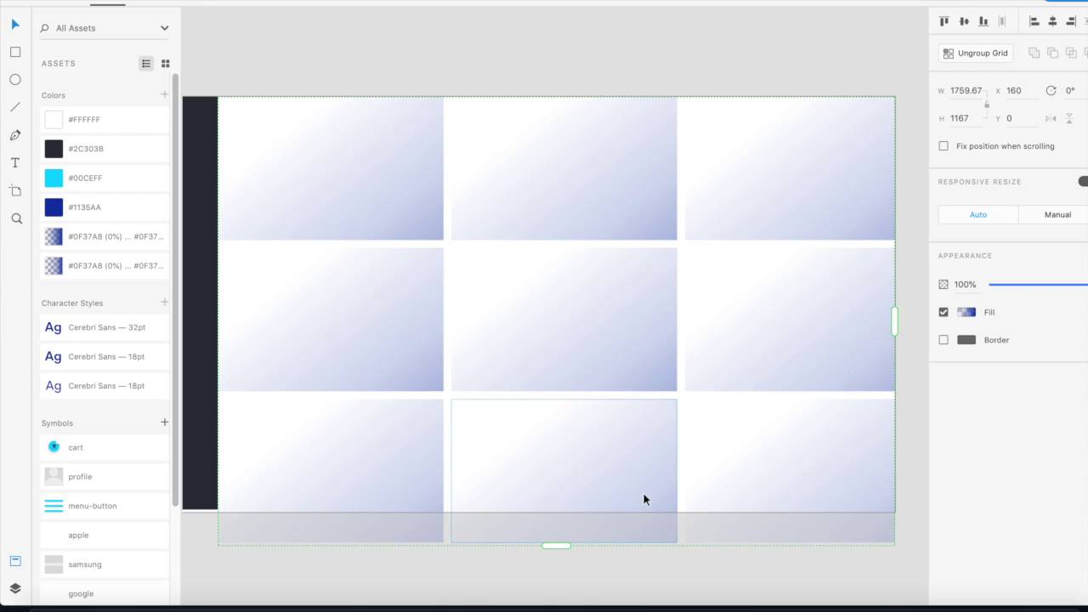
Narrow the row and column gaps, then ungroup the grid into separate cards
left_click_drag(764, 244, 749, 243)
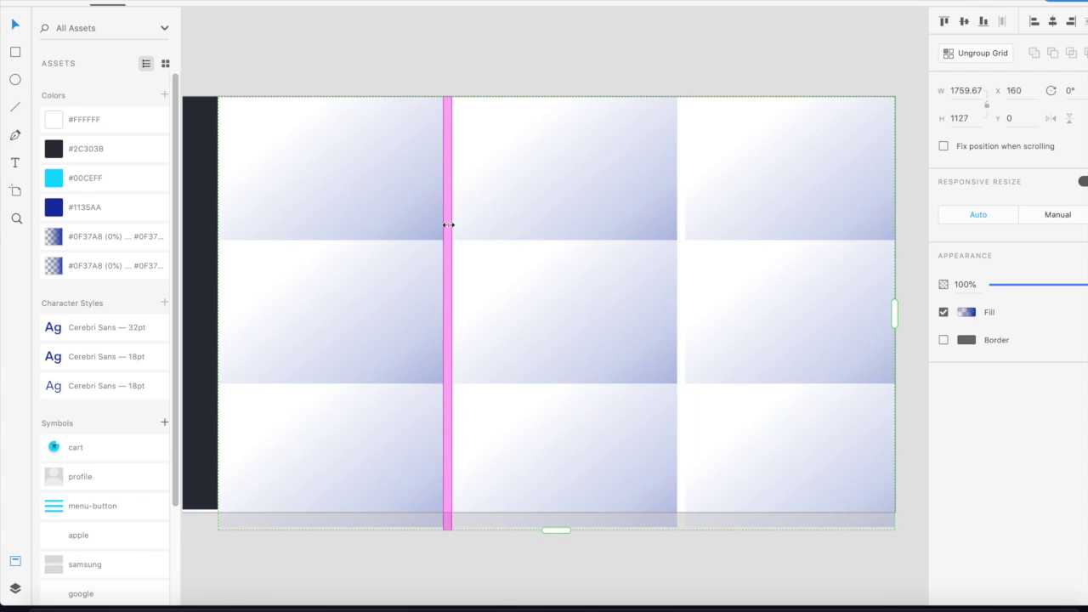
left_click_drag(449, 219, 441, 219)
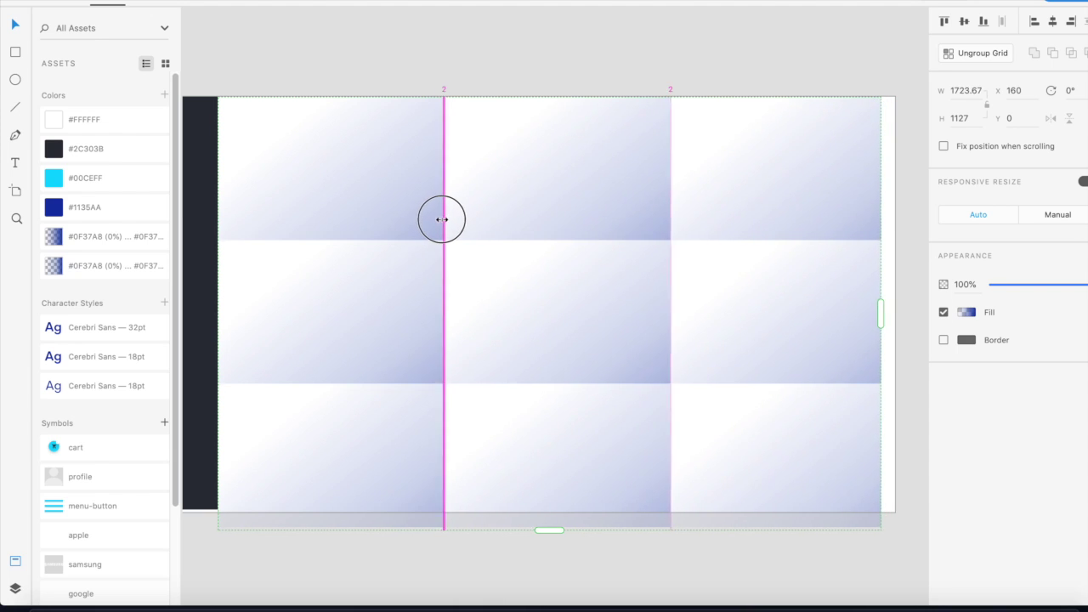
left_click_drag(441, 219, 440, 217)
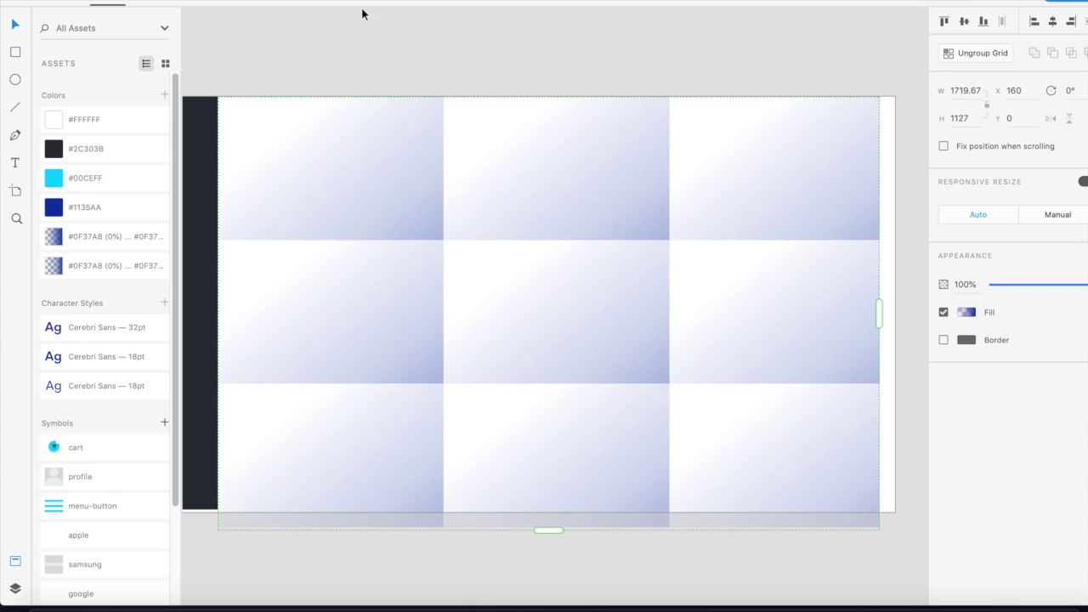
left_click(396, 135)
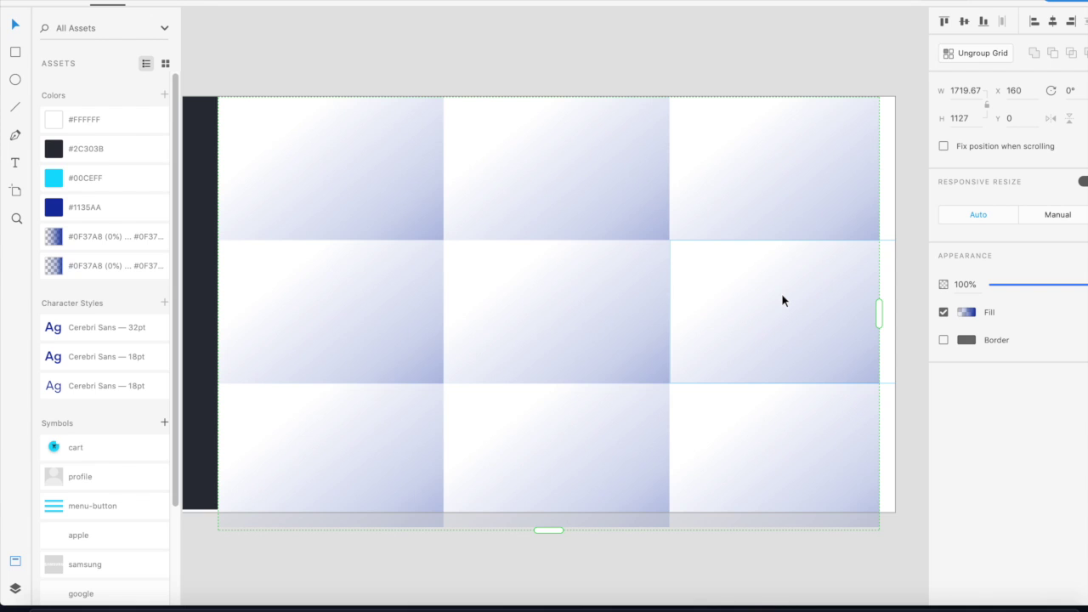
left_click(959, 56)
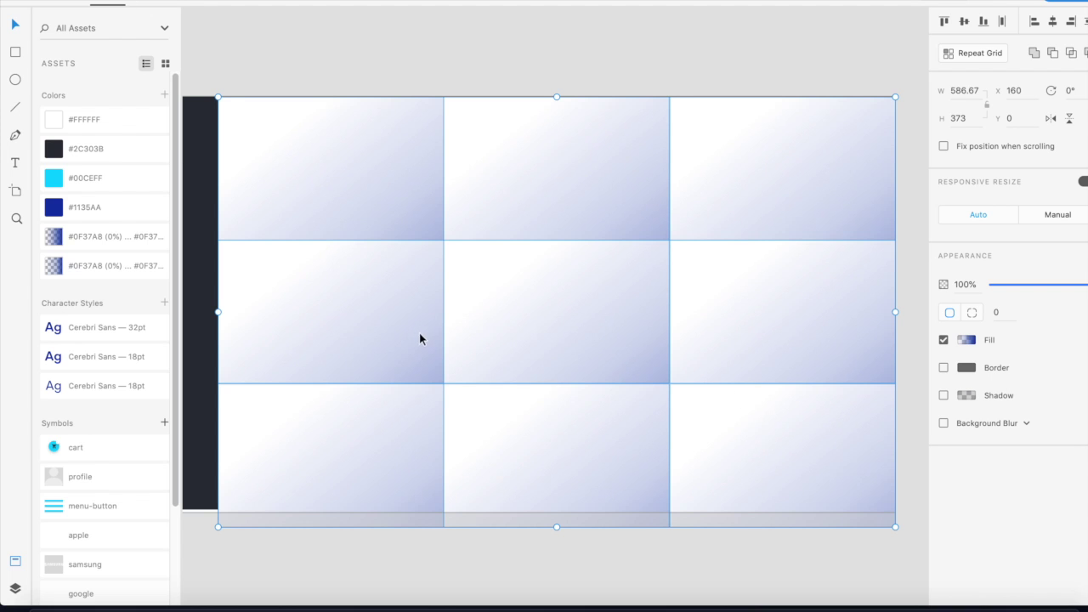
left_click(490, 48)
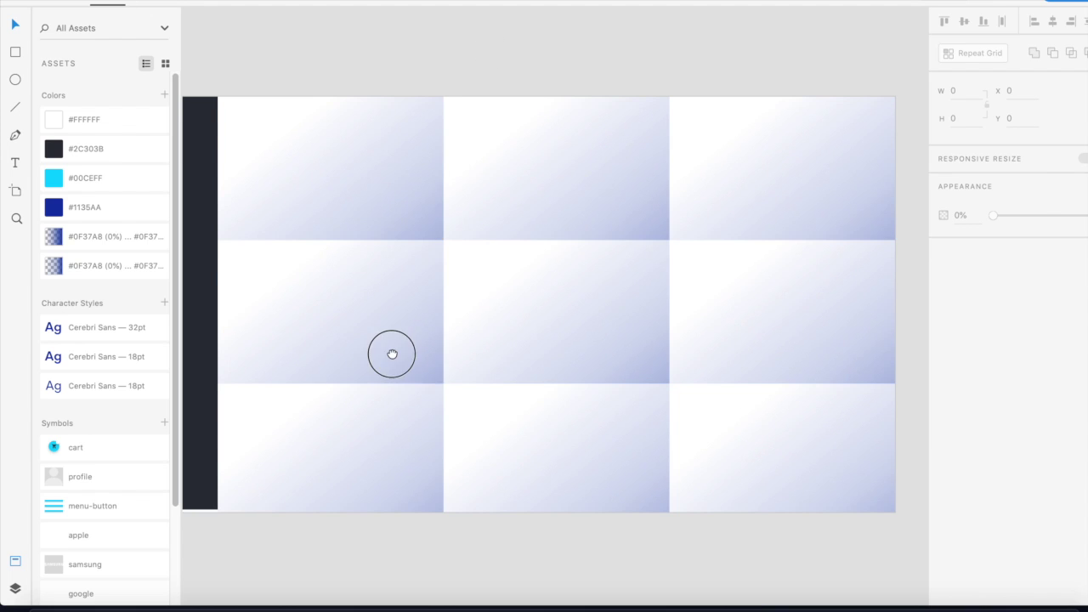
left_click_drag(391, 353, 528, 429)
Select the Galaxy S10+ phone image inside the Web 1920 – 1 phone grid
scroll(451, 352, "up", 3)
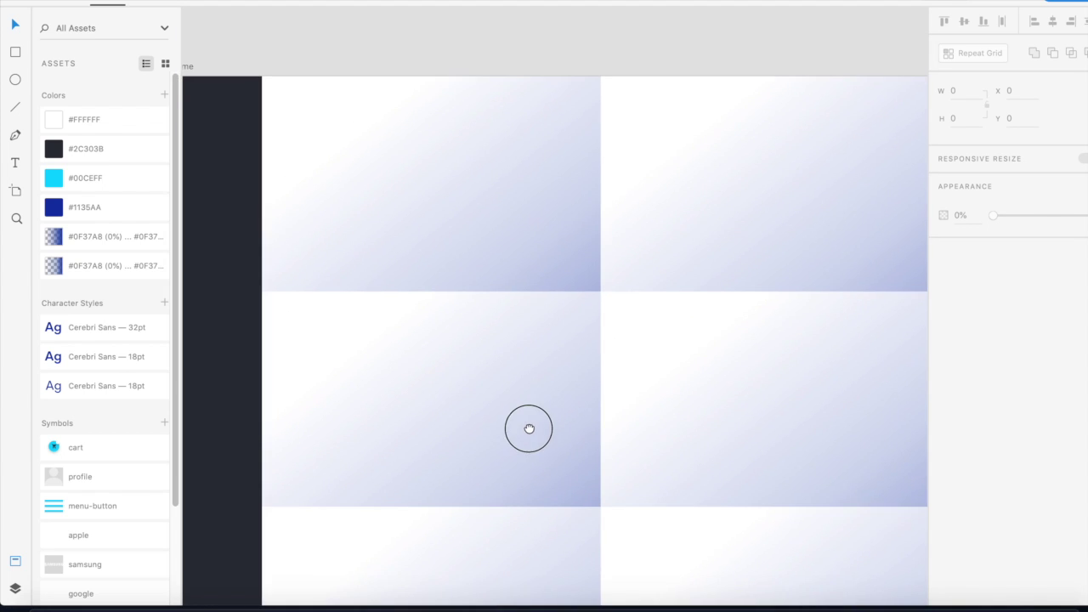
left_click_drag(361, 318, 391, 352)
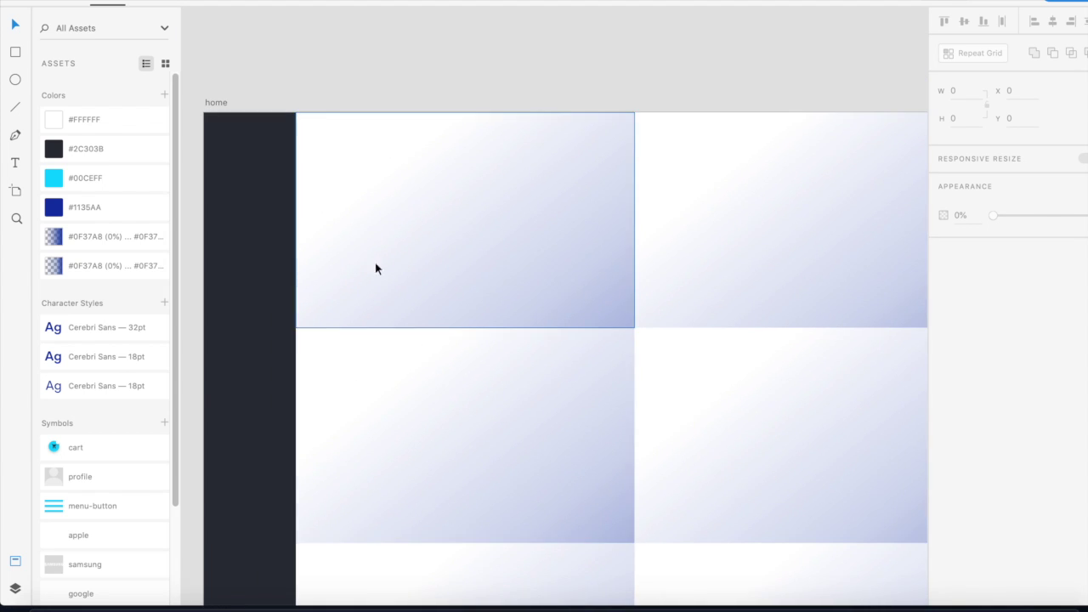
scroll(432, 299, "down", 5)
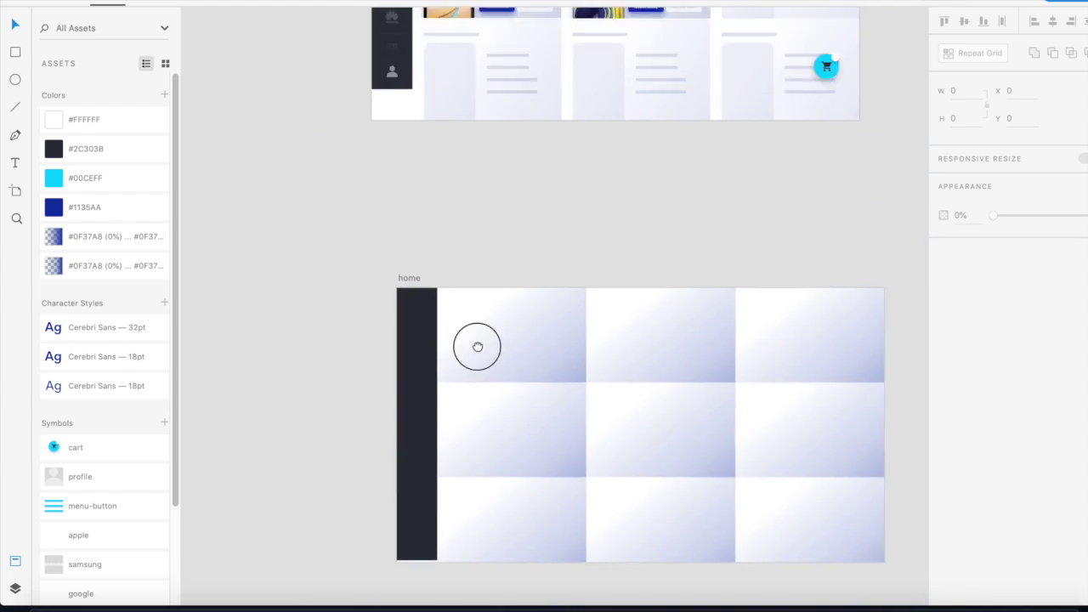
scroll(510, 314, "up", 6)
scroll(463, 198, "up", 2)
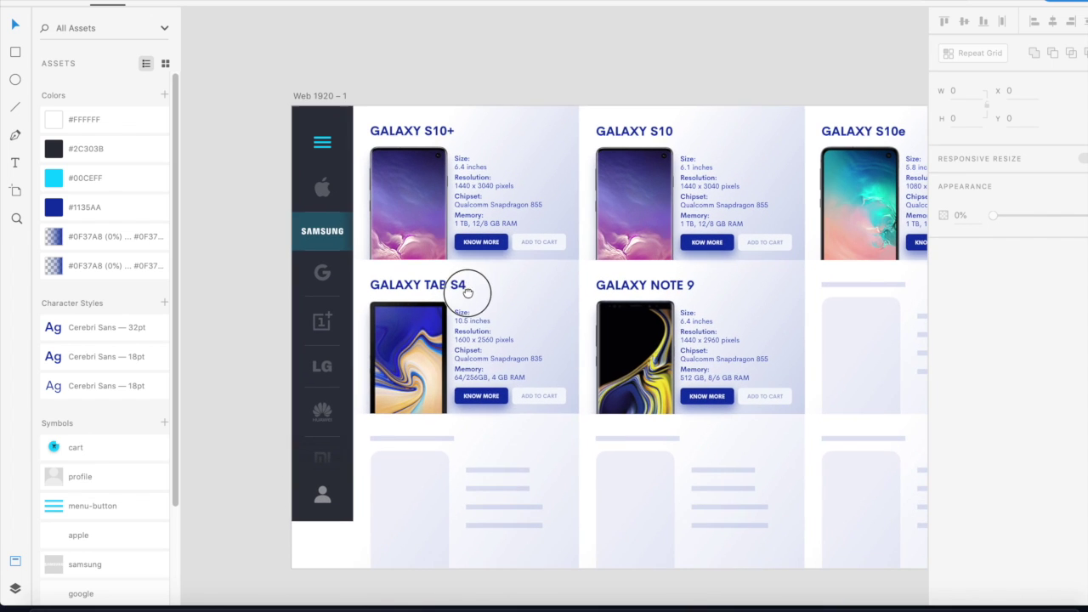
left_click(466, 293)
double_click(408, 238)
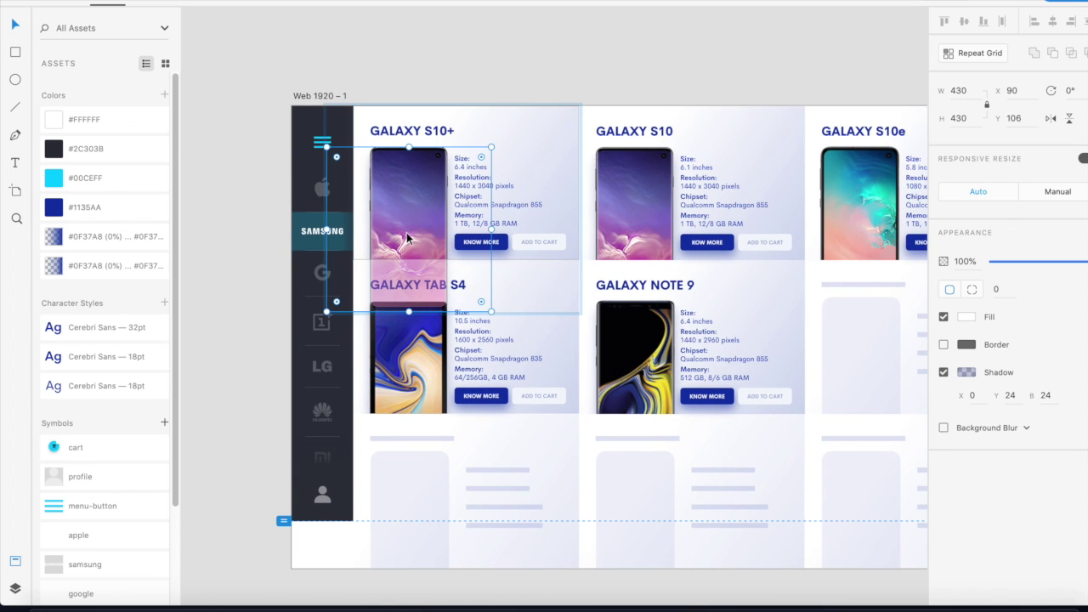
left_click(505, 444)
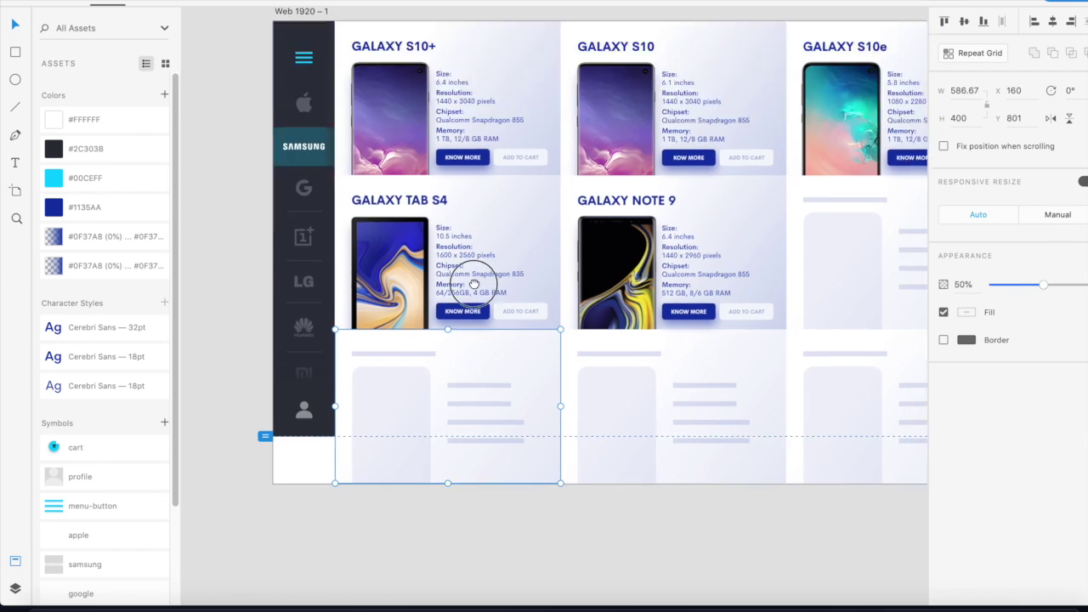
Paste the 430×430 phone image onto the top-left card of home
scroll(484, 255, "up", 10)
scroll(475, 163, "up", 3)
double_click(469, 195)
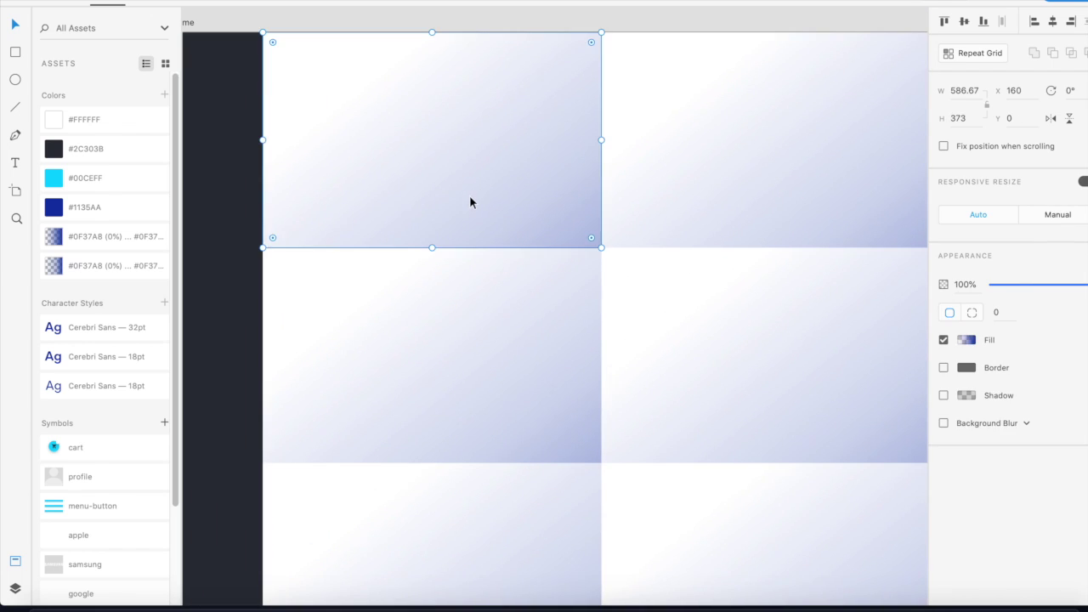
key("ctrl+v")
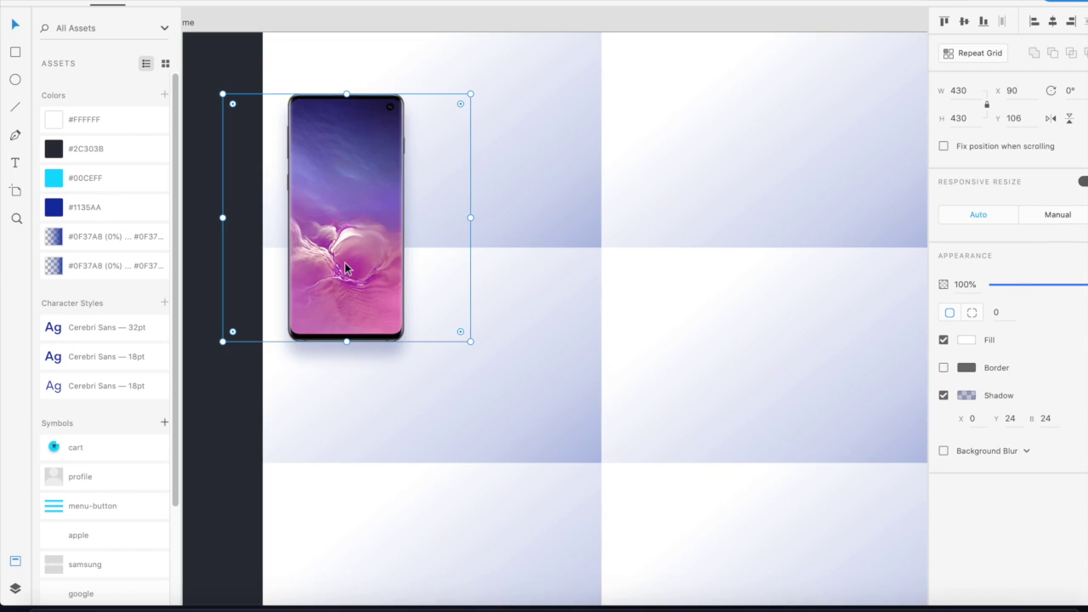
Draw a rectangle over the first card and mask the phone image with it
left_click(15, 52)
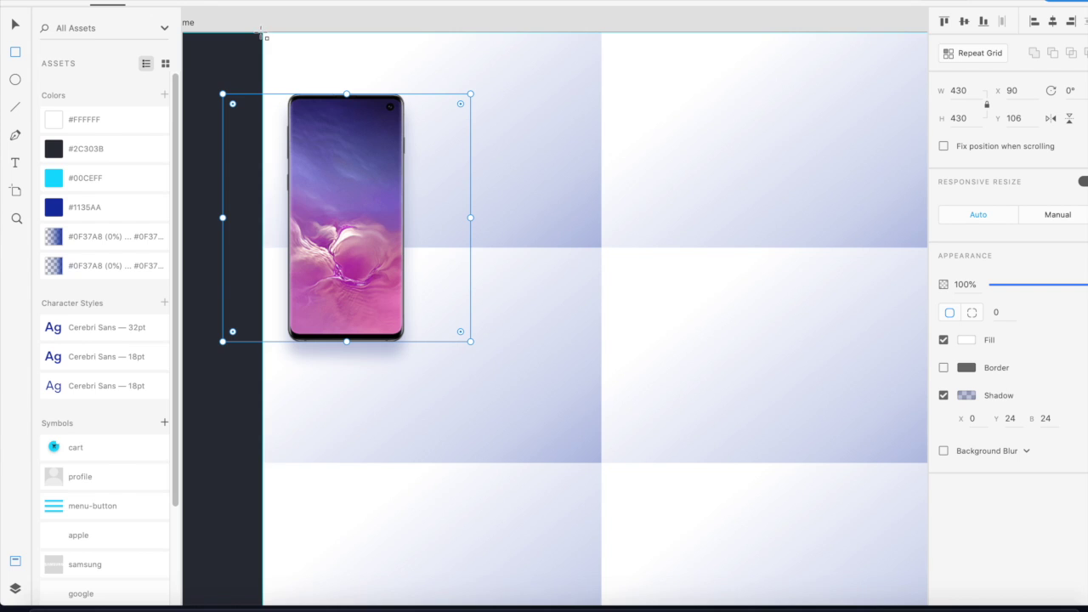
left_click_drag(262, 33, 601, 247)
left_click(15, 24)
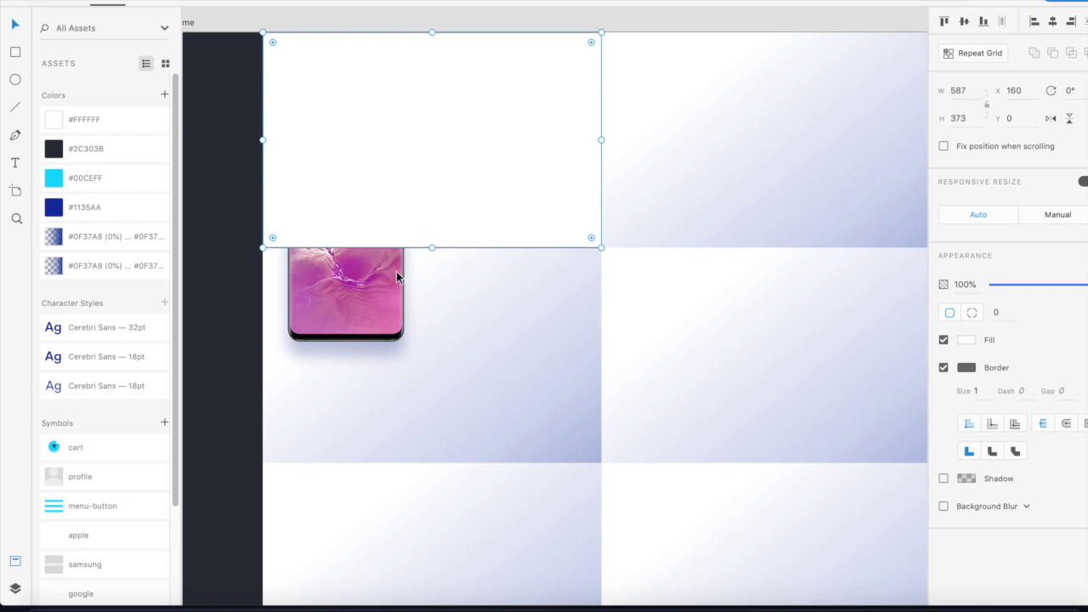
left_click(357, 294, "shift")
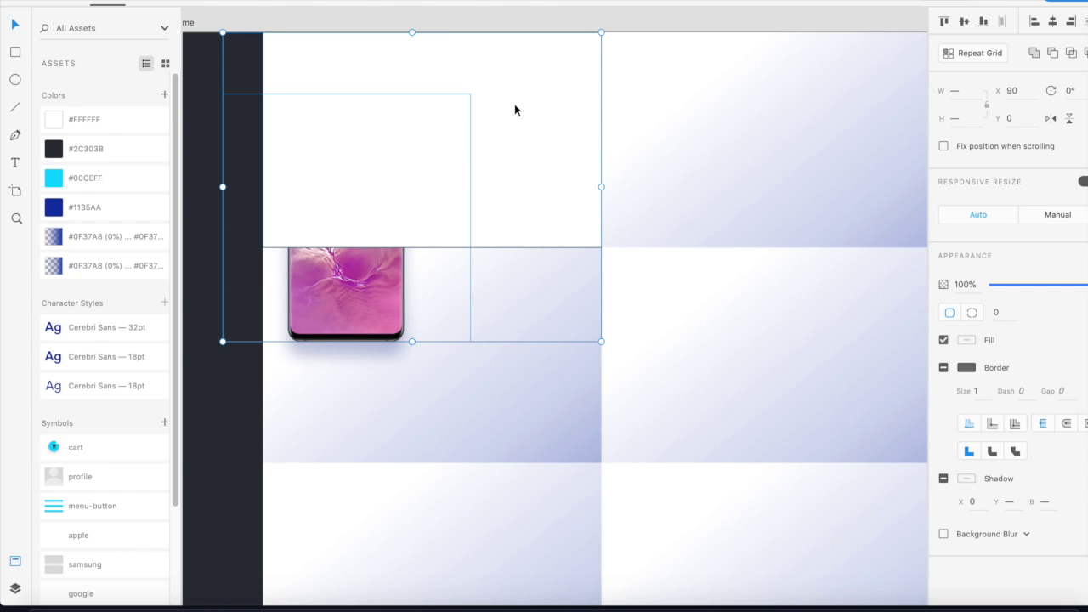
key("super+shift+m")
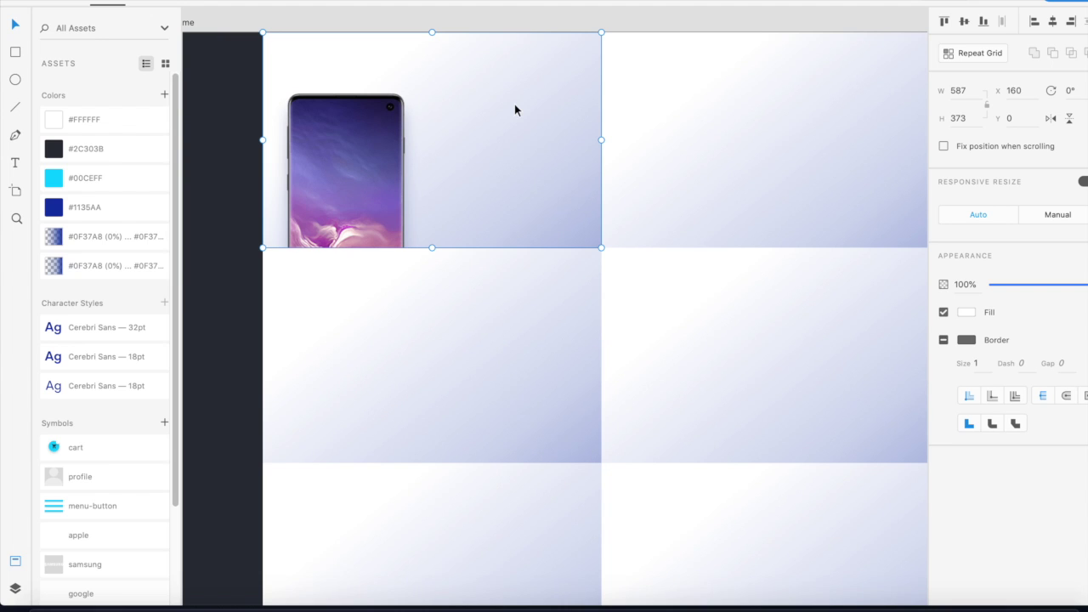
Nudge the phone up inside the mask to X 90, Y 86
scroll(385, 175, "up", 3)
double_click(401, 286)
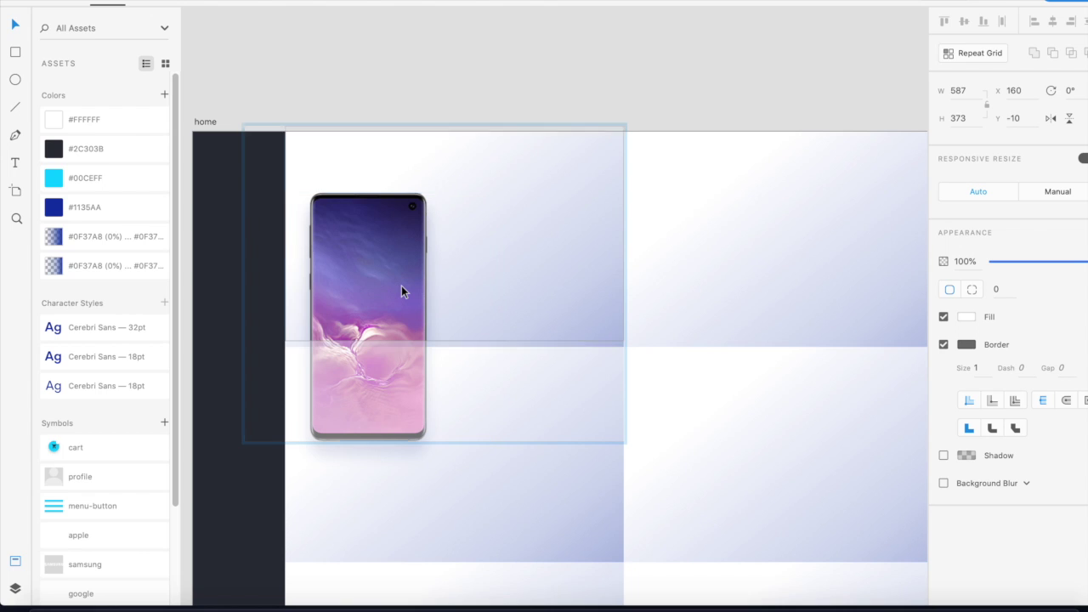
left_click(401, 284)
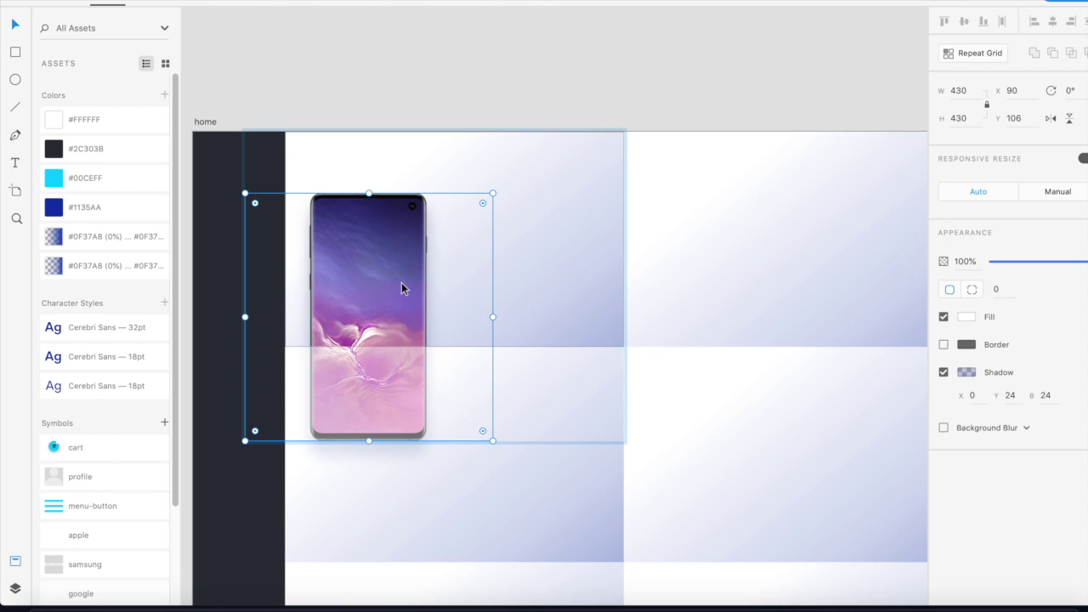
key("shift+Up")
key("shift+Up")
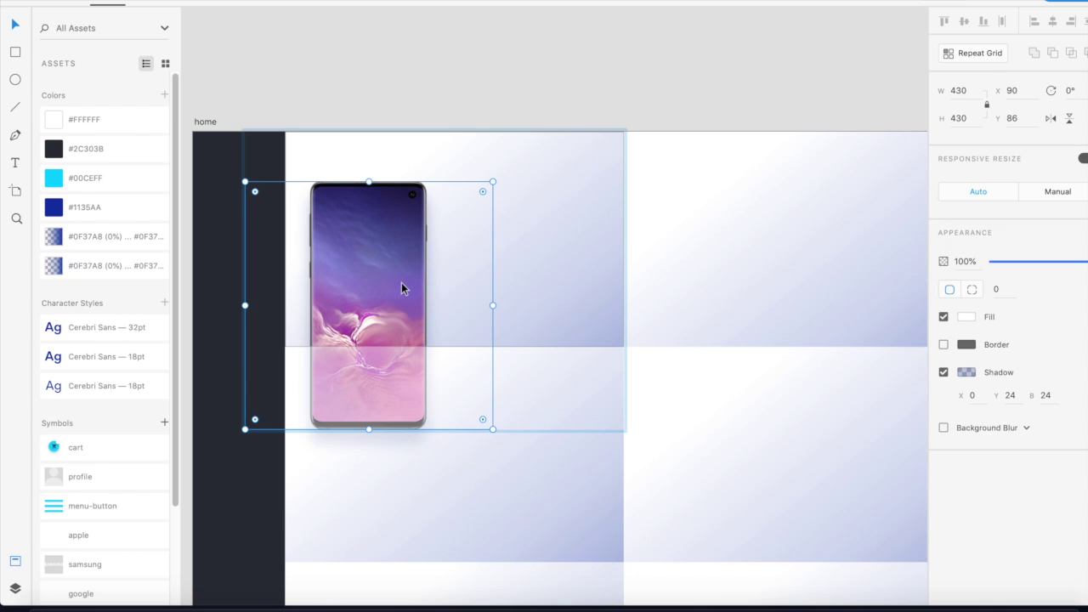
left_click(483, 100)
scroll(461, 202, "up", 3)
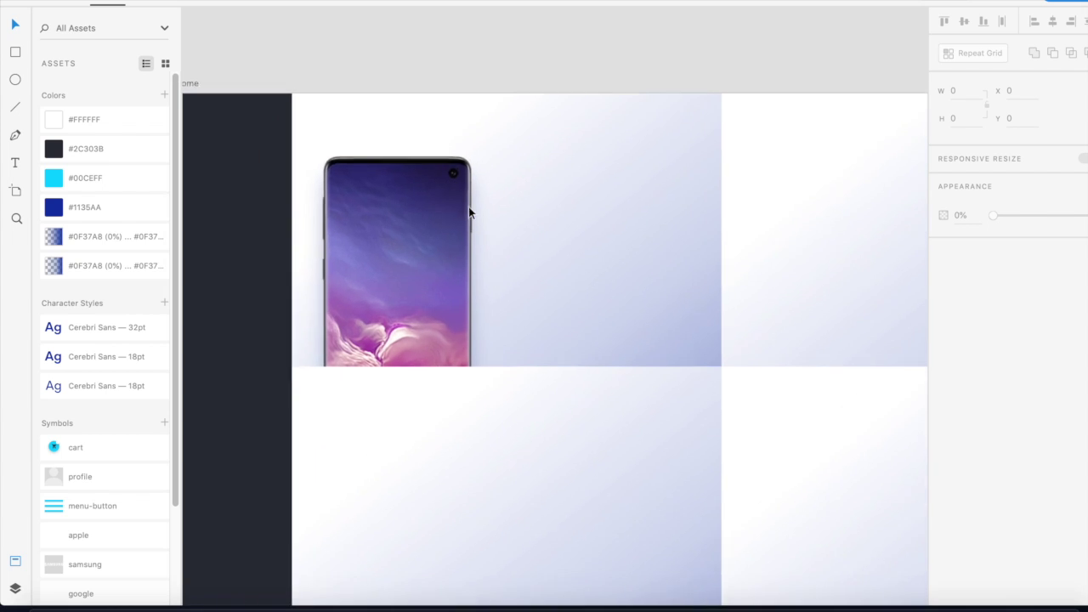
Type the heading 'GALAXY S10+' above the phone on the first card
left_click(14, 163)
left_click(349, 149)
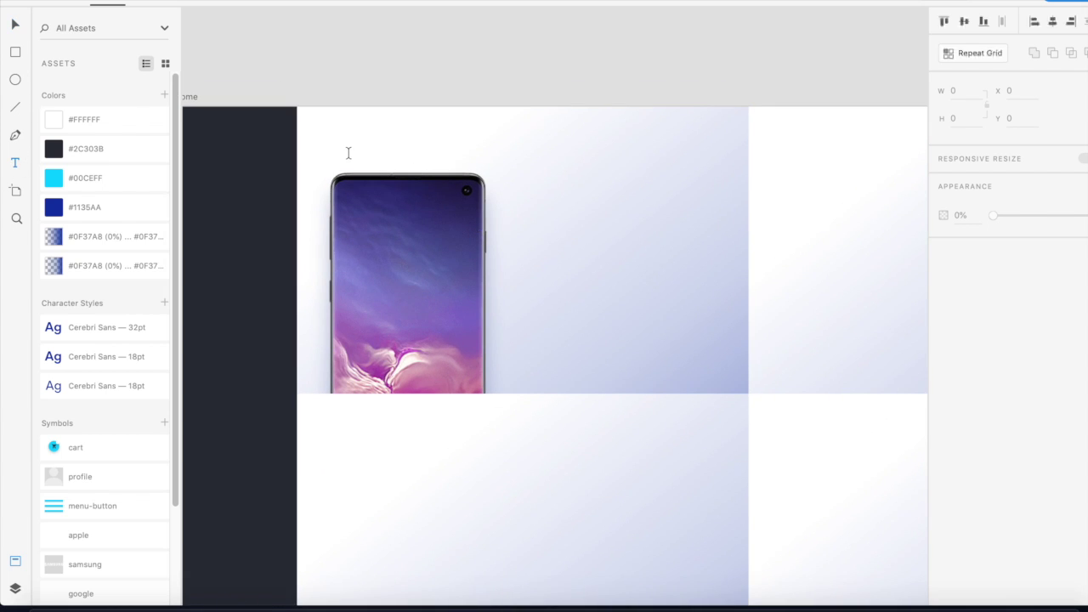
key("ctrl+equal")
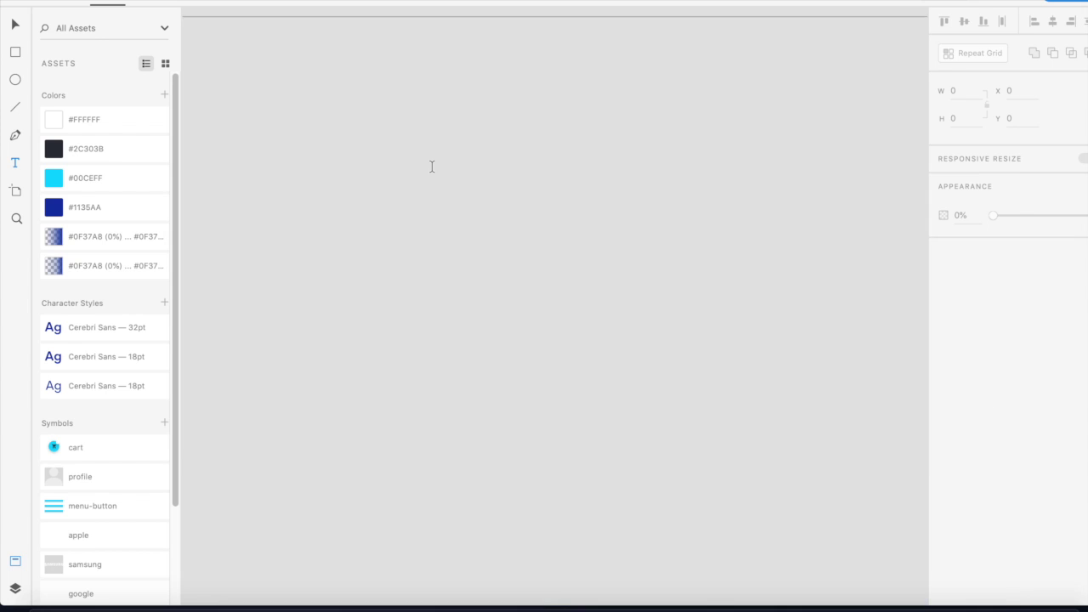
left_click_drag(437, 187, 685, 482)
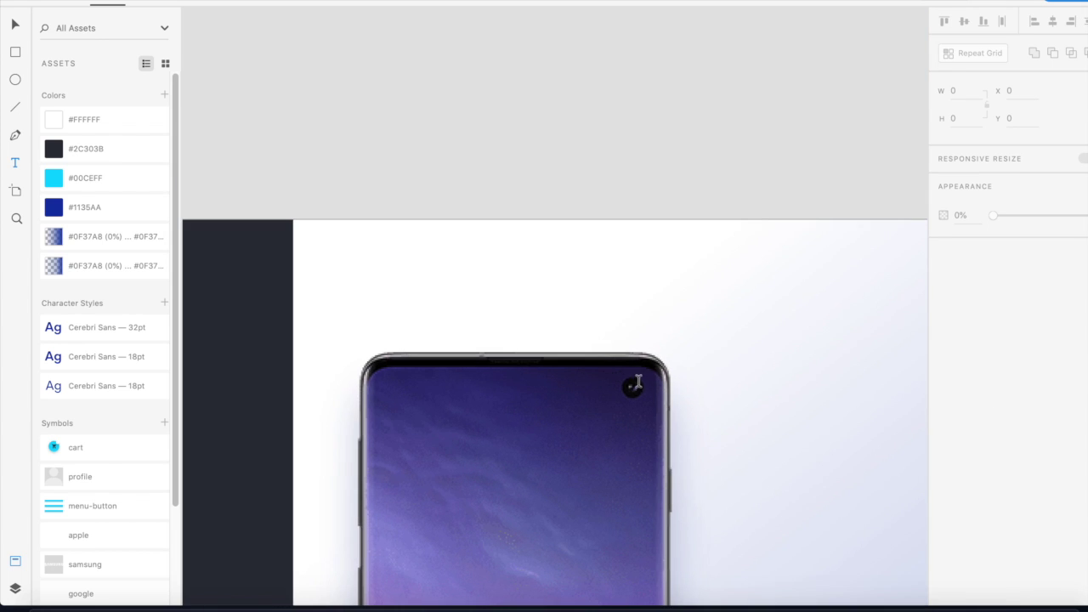
left_click(396, 297)
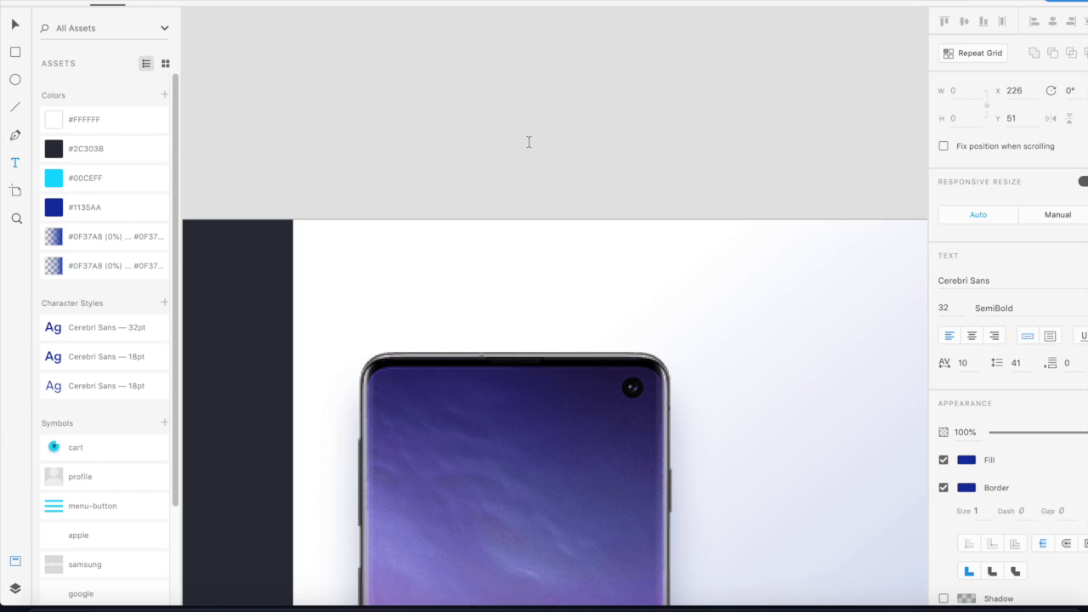
type("Galax")
key("BackSpace")
key("BackSpace")
key("BackSpace")
key("BackSpace")
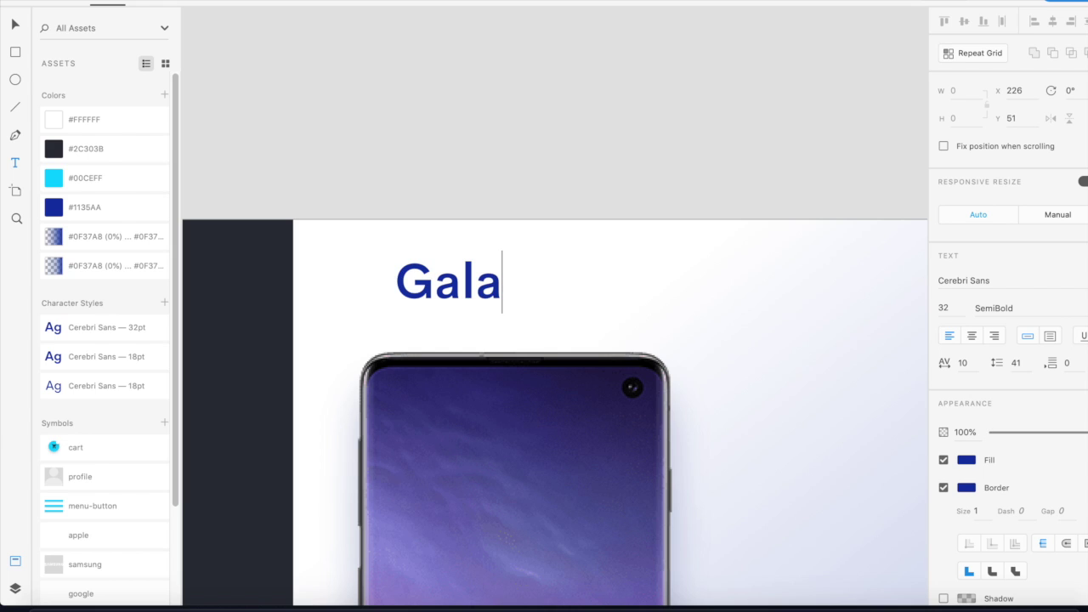
type("A")
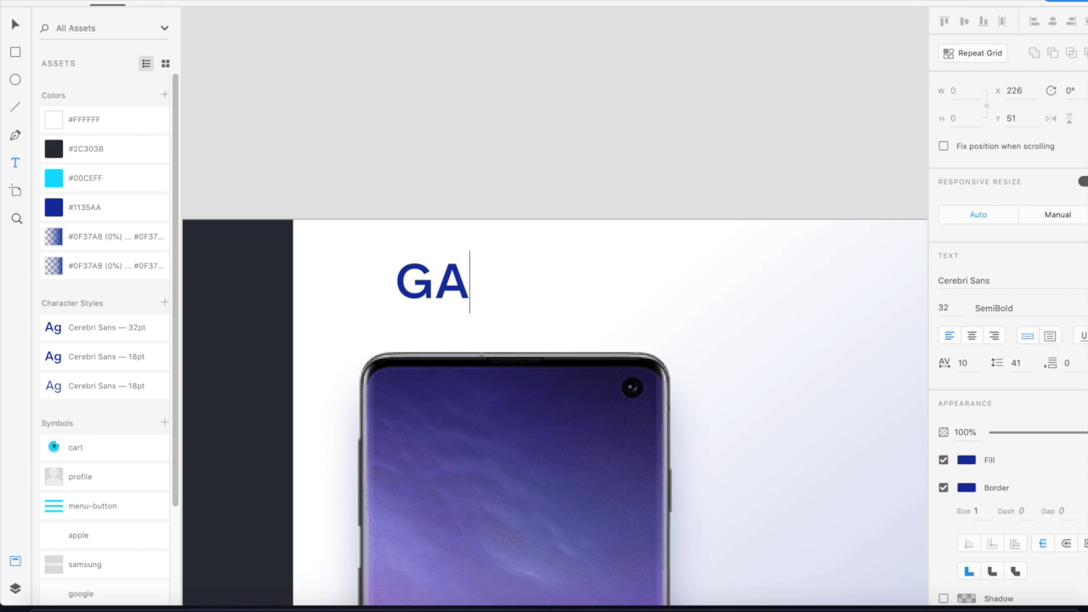
type("LAXY S")
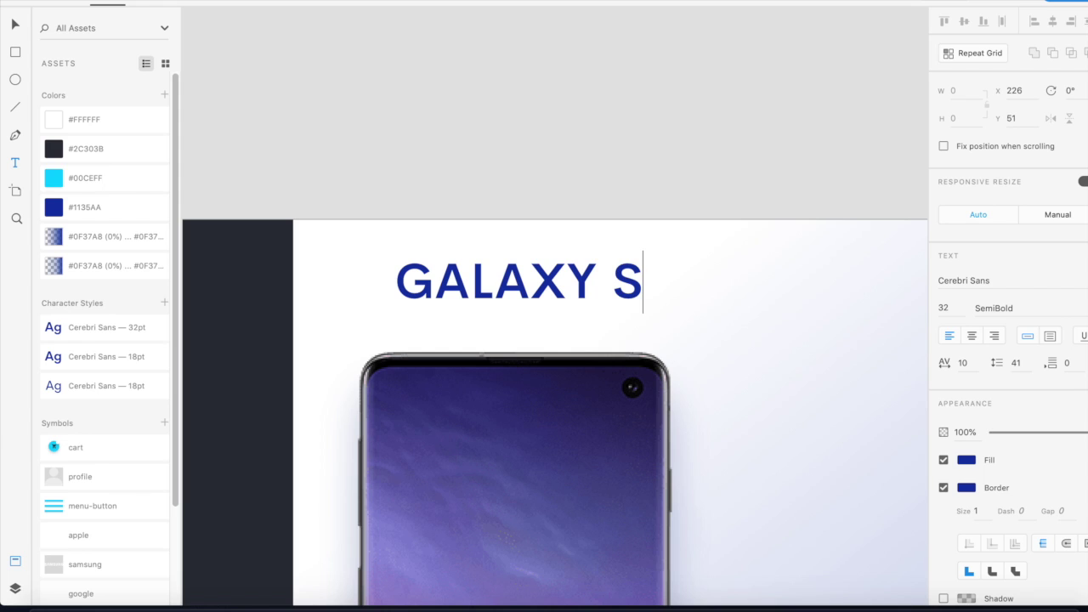
type("10")
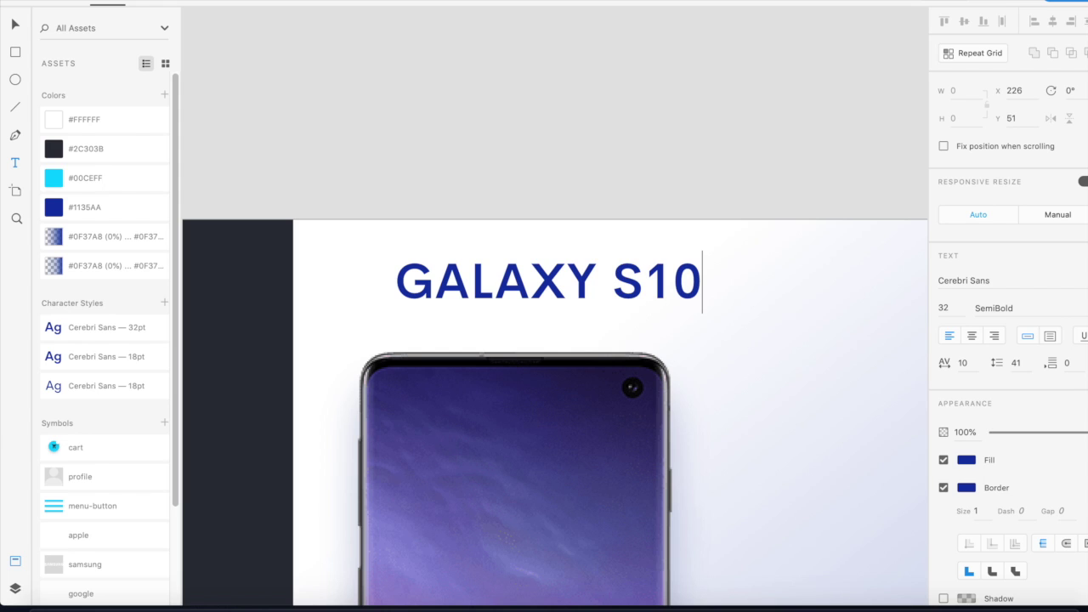
type("+")
key("Escape")
Apply the Cerebri Sans 32pt style to the heading and position it above the phone
scroll(555, 221, "down", 5)
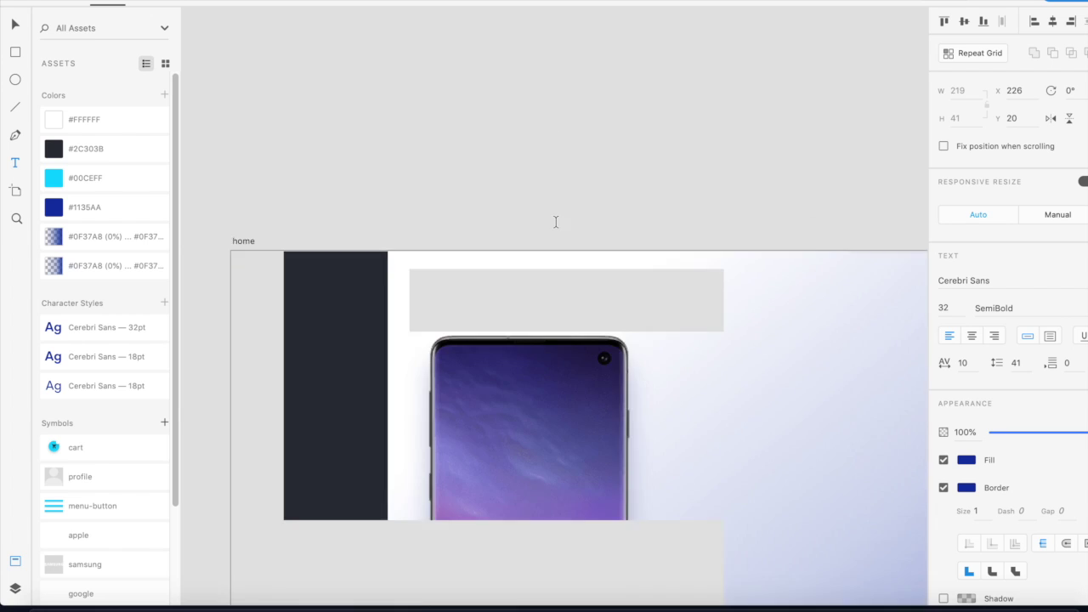
scroll(583, 255, "down", 2)
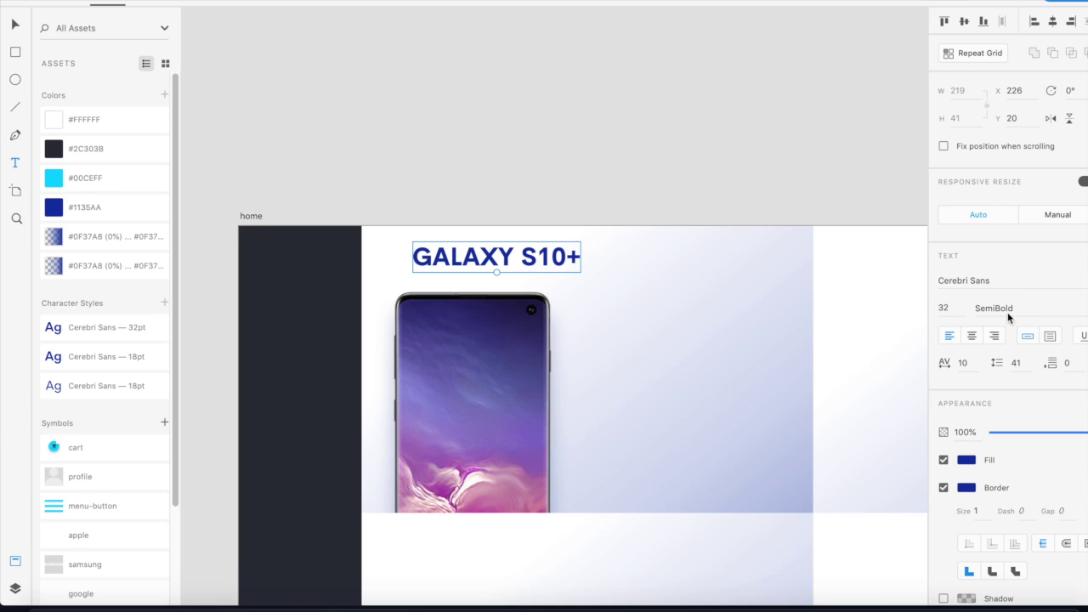
left_click(13, 28)
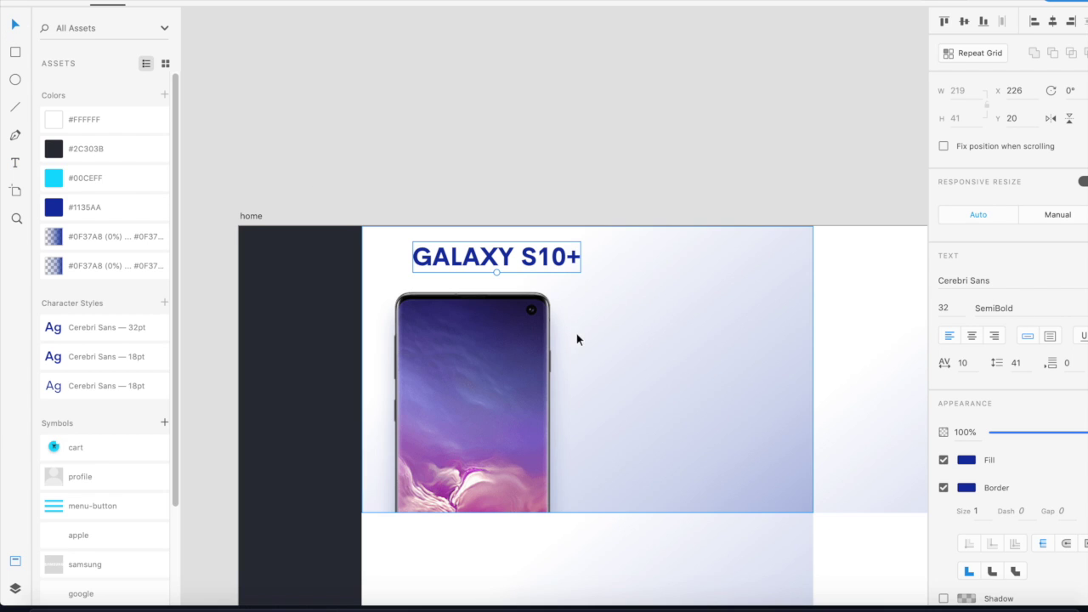
scroll(619, 395, "up", 3)
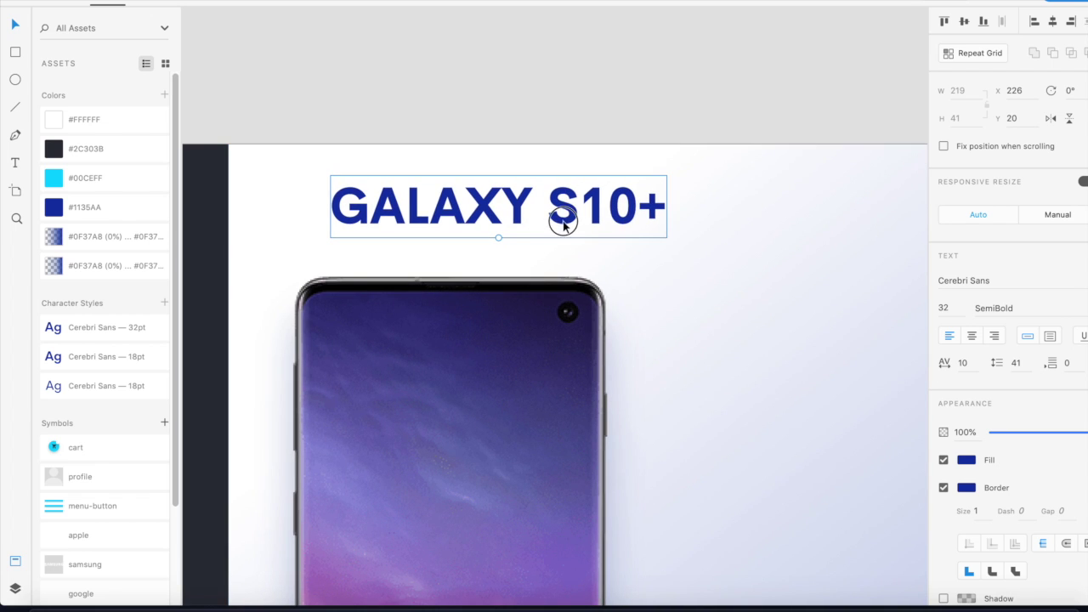
left_click_drag(564, 219, 532, 241)
left_click(111, 329)
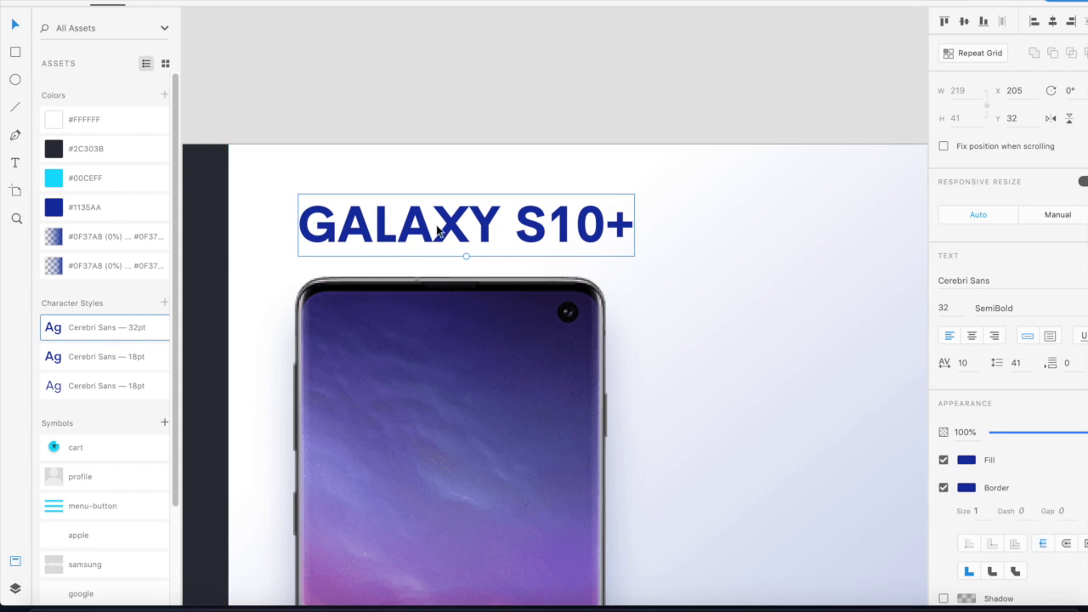
left_click(456, 232)
left_click_drag(456, 233, 449, 233)
left_click(489, 103)
Create a 'Size:' text box to the right of the phone in the first card
key("ctrl+minus")
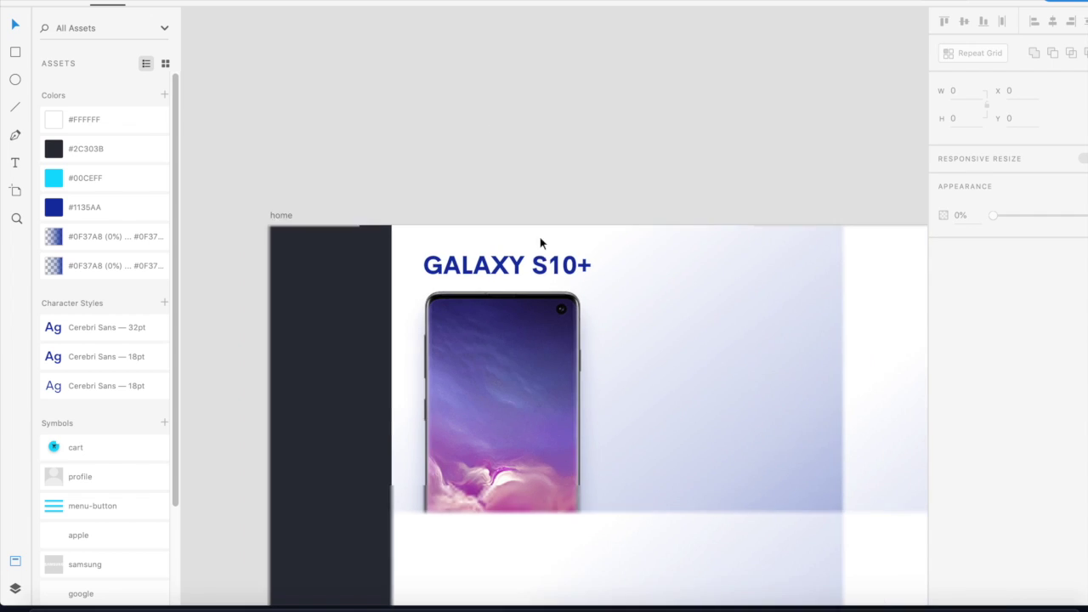
scroll(527, 250, "right", 3)
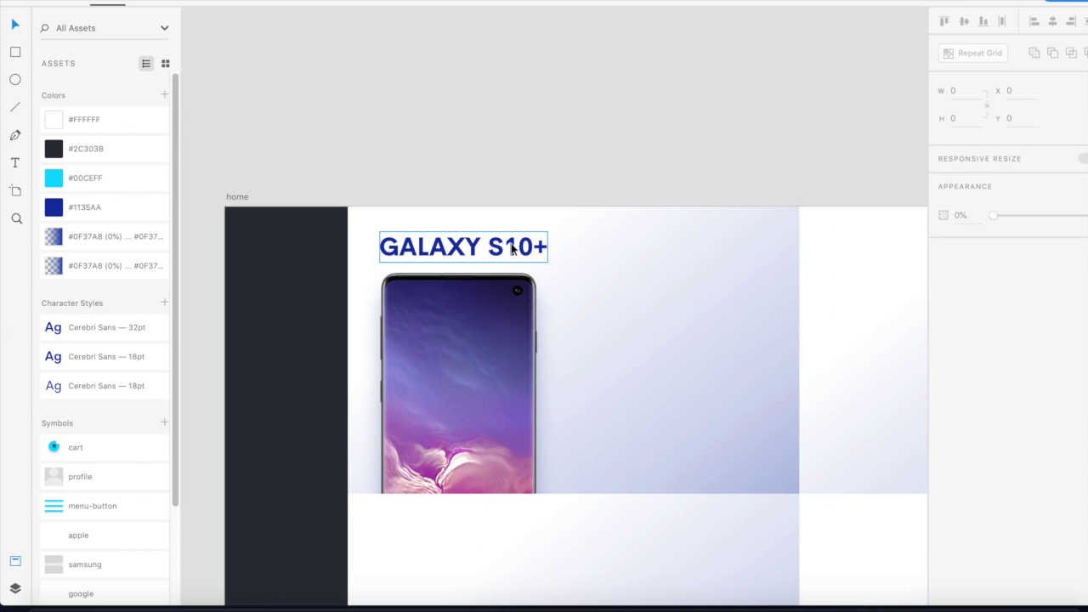
left_click(13, 164)
scroll(546, 351, "up", 3)
left_click_drag(544, 357, 409, 238)
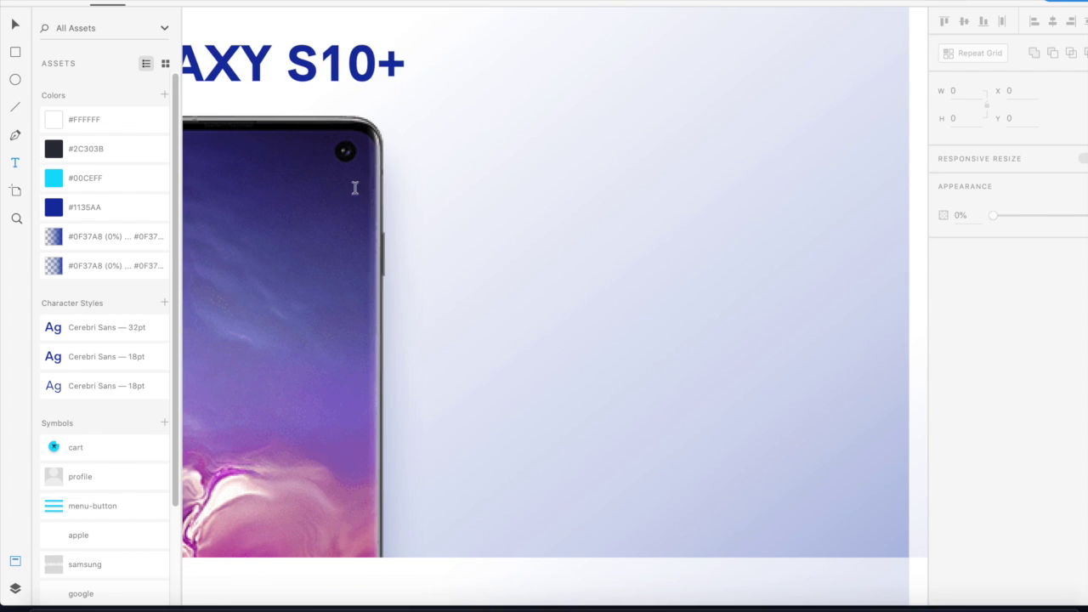
left_click(425, 168)
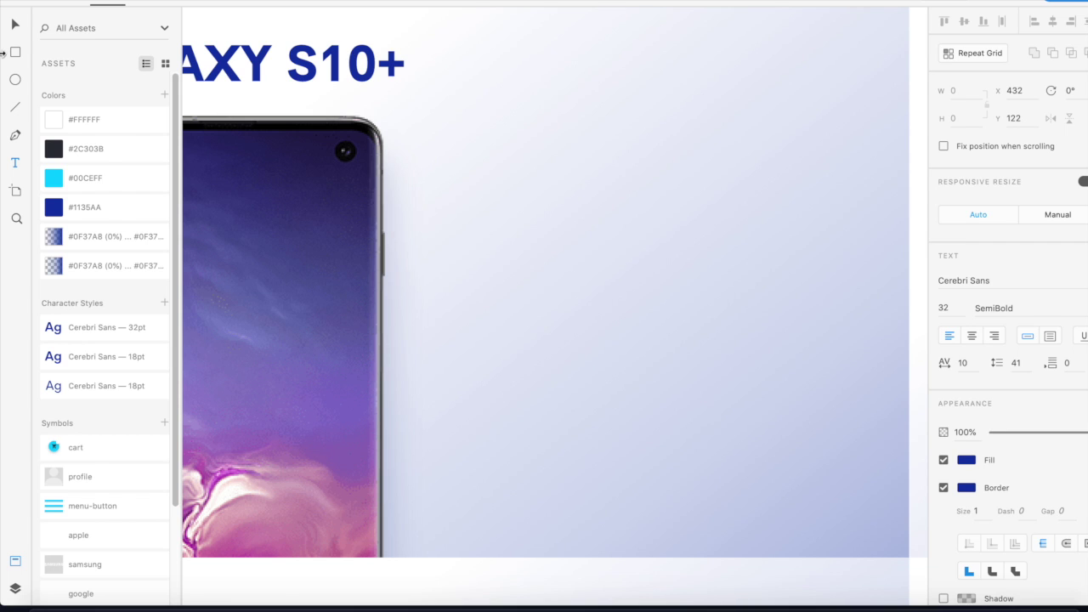
left_click(11, 27)
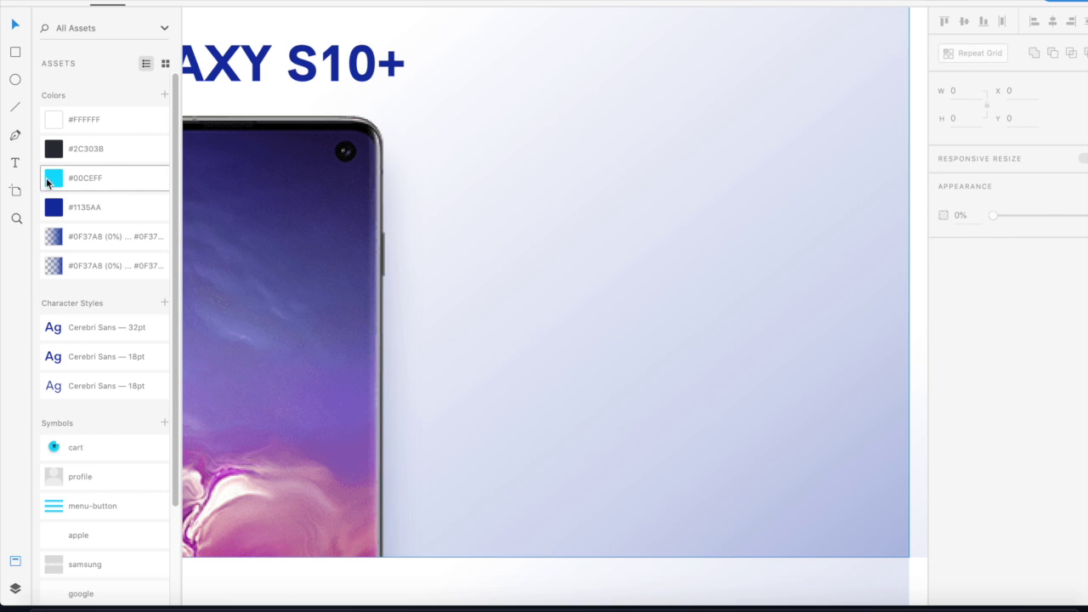
left_click(14, 164)
left_click(419, 160)
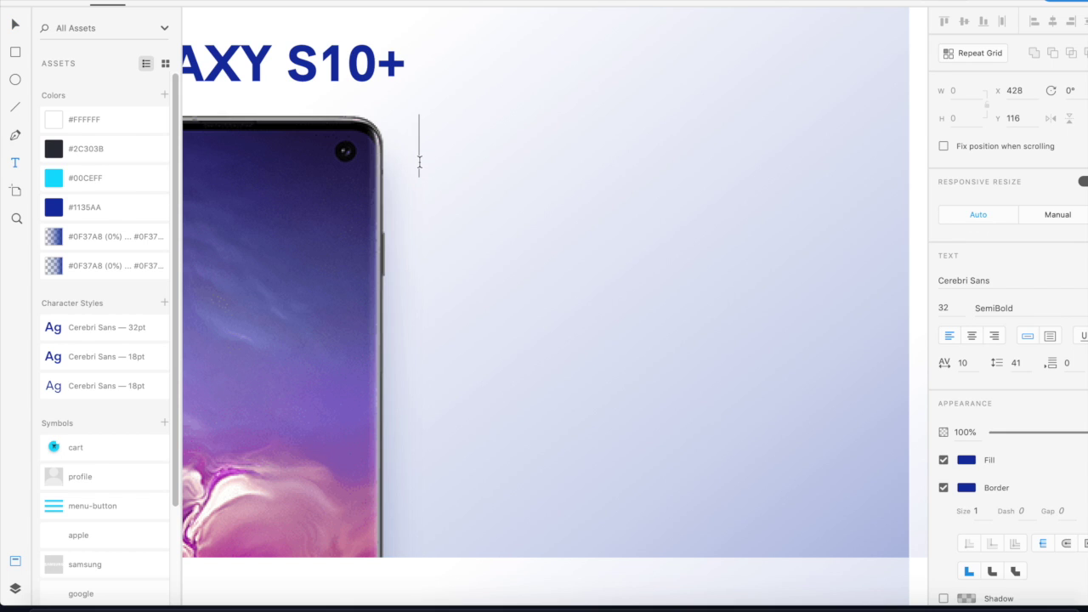
type("Size:")
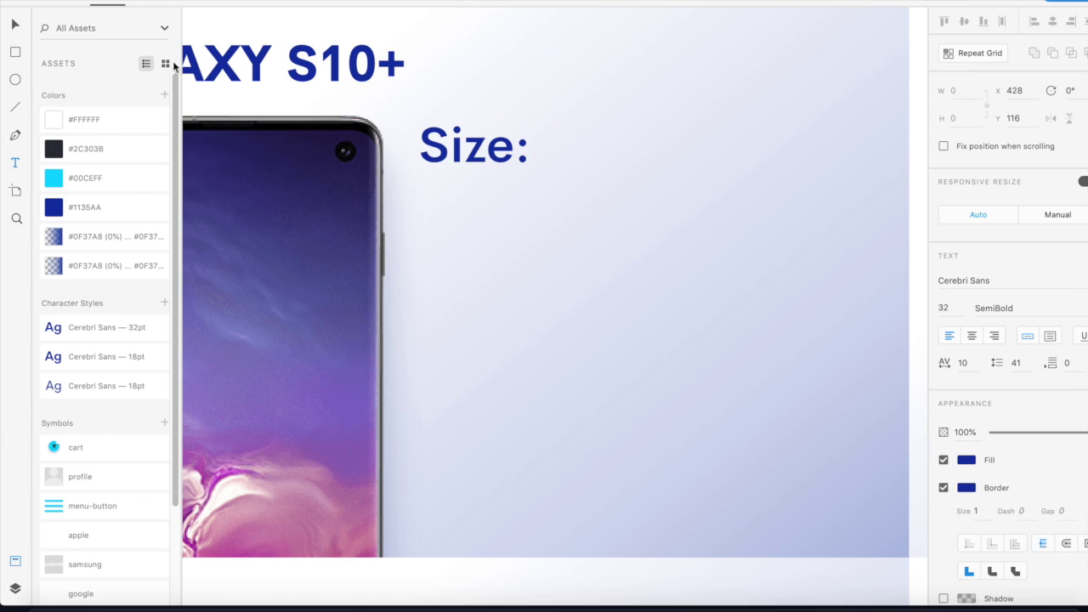
left_click(15, 24)
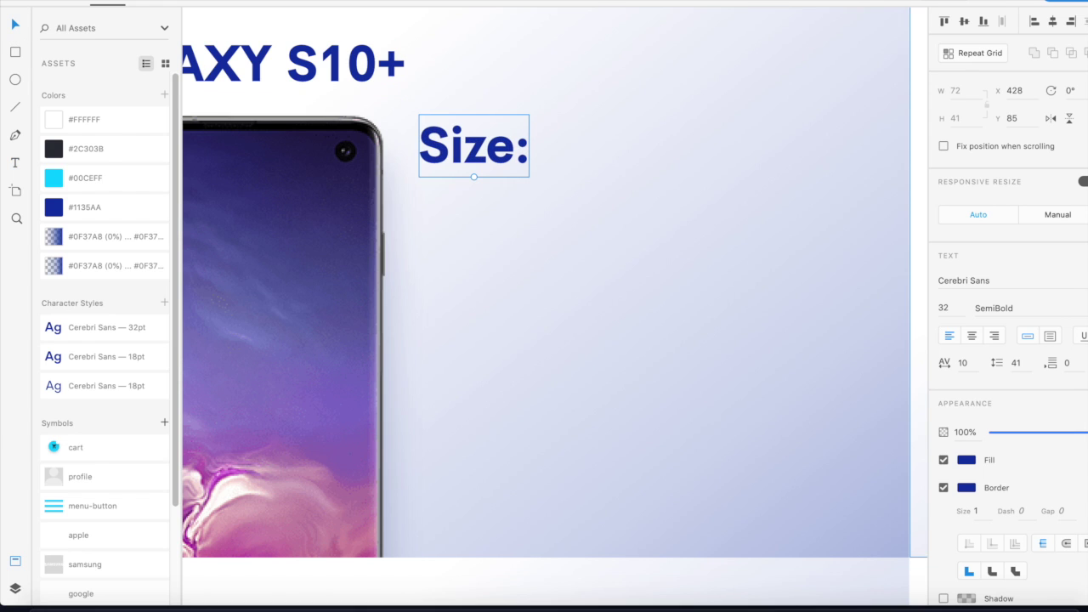
Style 'Size:' with the Cerebri Sans SemiBold 18pt character style and no border
left_click(130, 387)
left_click(942, 307)
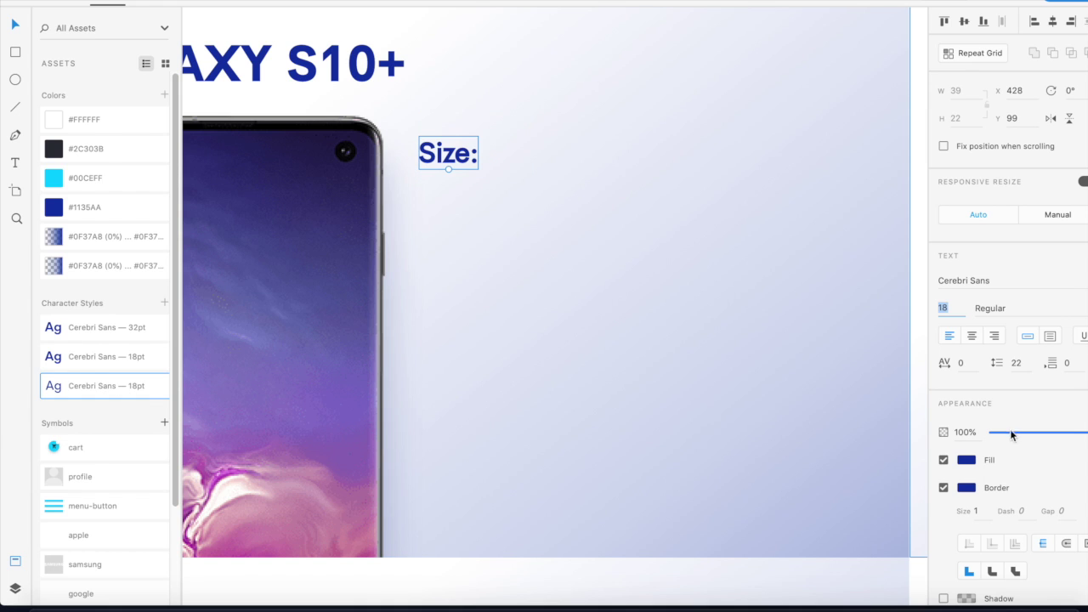
left_click(943, 488)
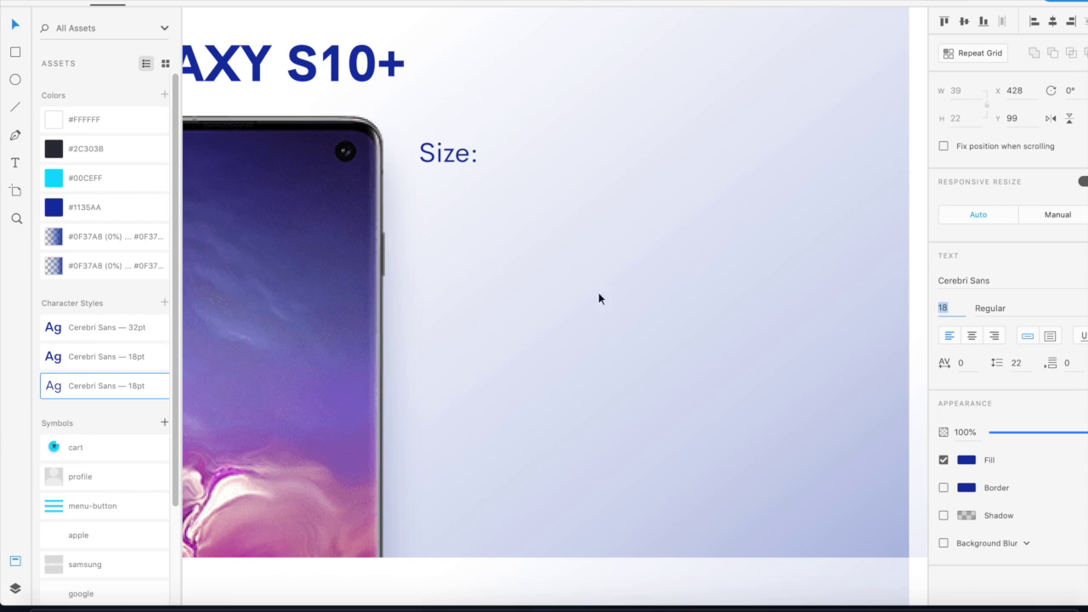
left_click(757, 377)
left_click(453, 155)
left_click(93, 358)
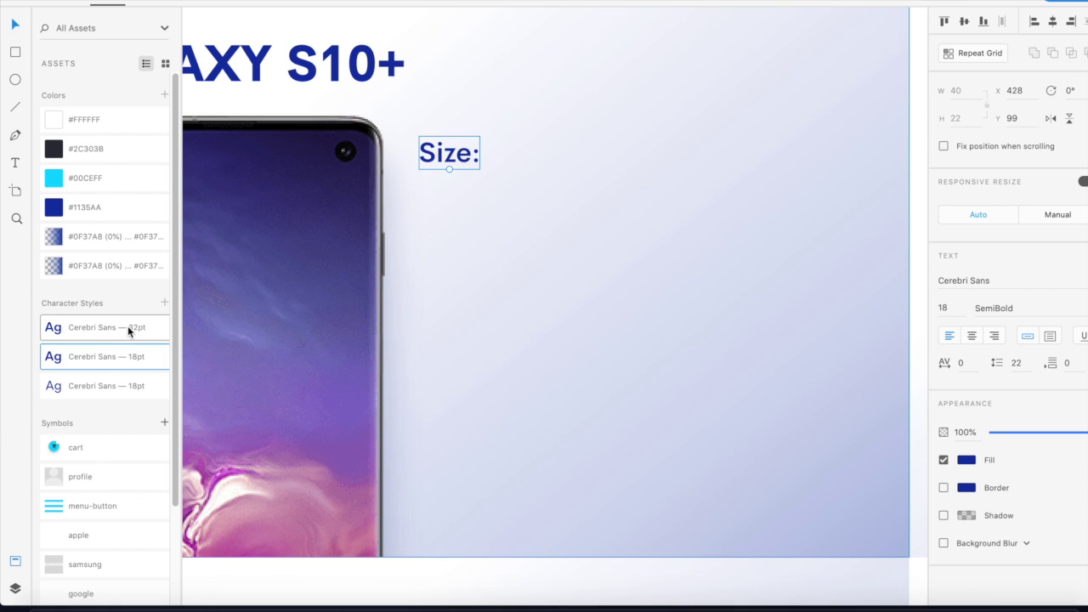
left_click(485, 287)
scroll(561, 260, "up", 1)
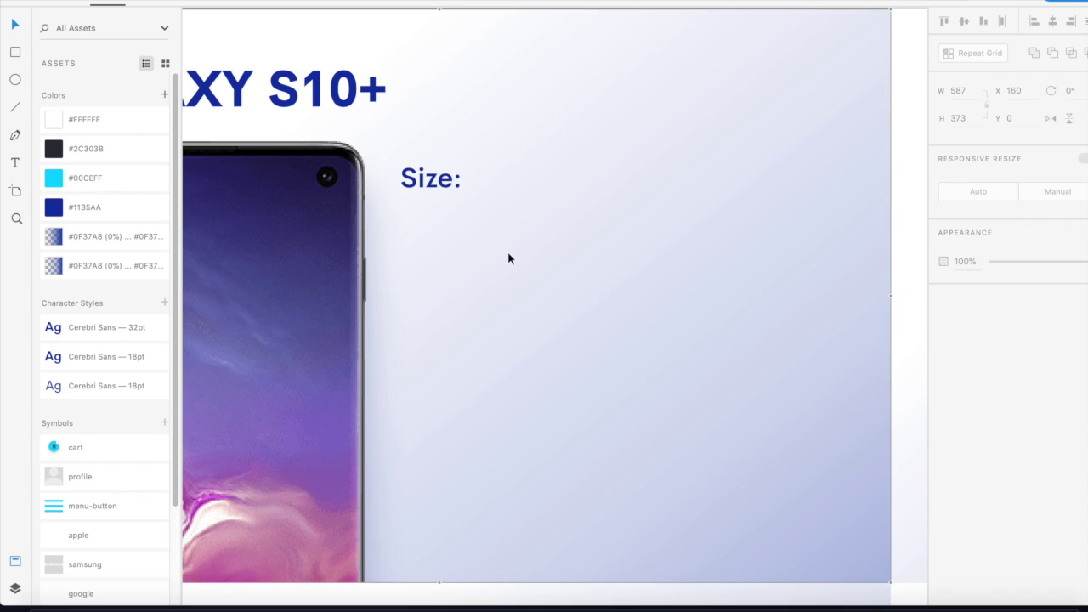
Edit the 'Size:' label and add an empty second line after the colon
left_click(415, 193)
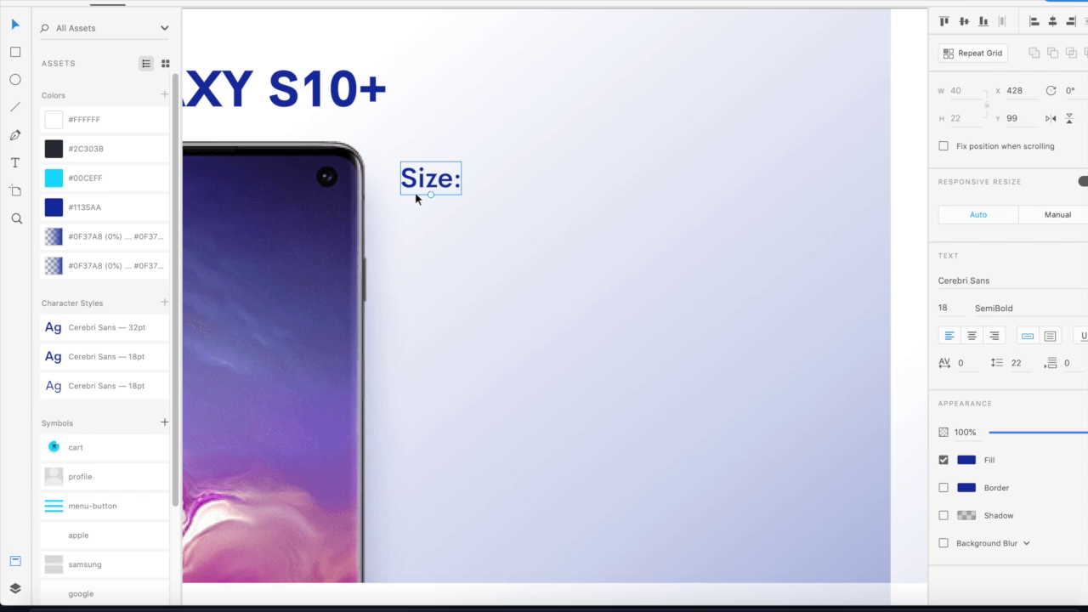
double_click(415, 193)
left_click(461, 178)
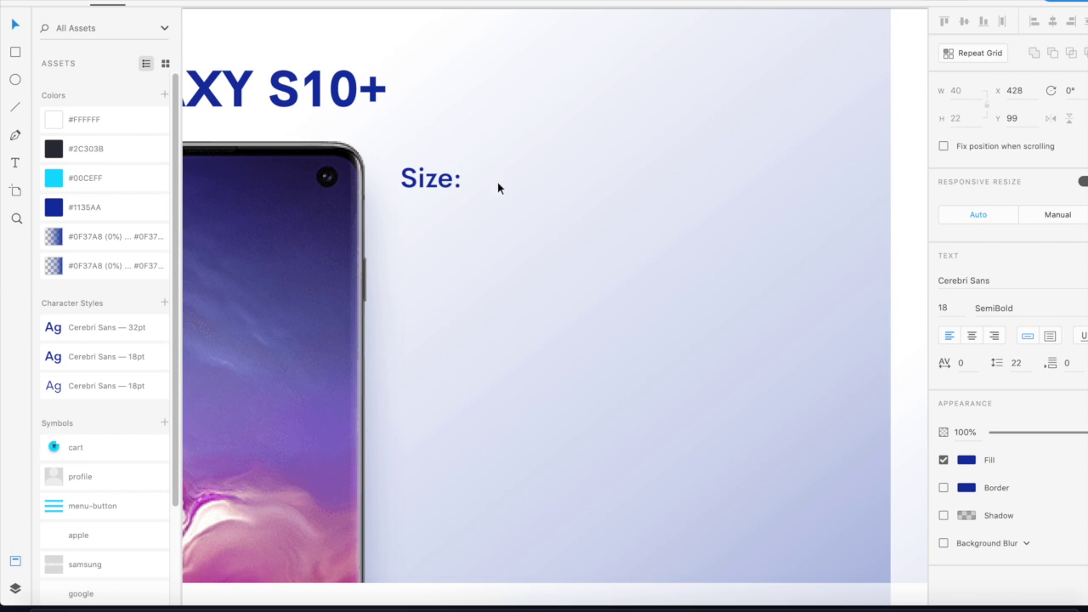
key("Return")
key("super+minus")
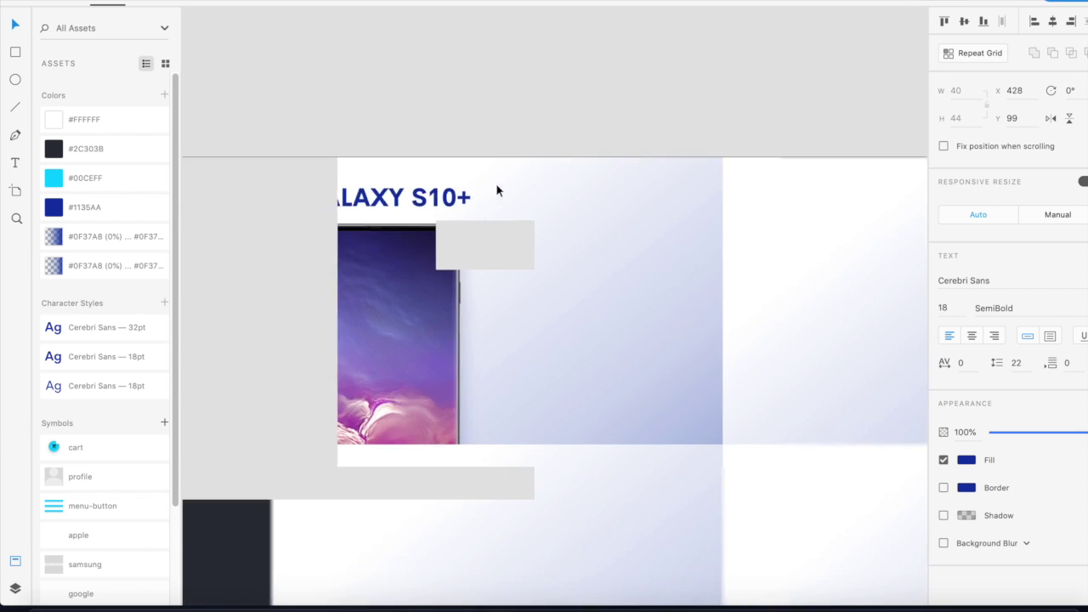
scroll(510, 146, "up", 10)
left_click_drag(538, 236, 559, 486)
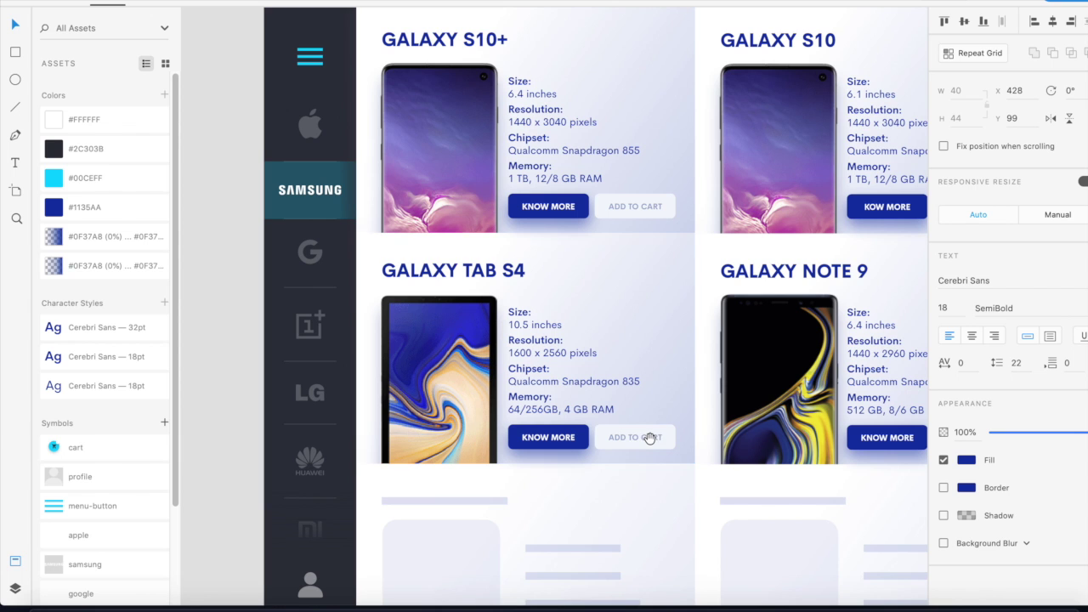
scroll(604, 332, "down", 10)
scroll(623, 268, "down", 5)
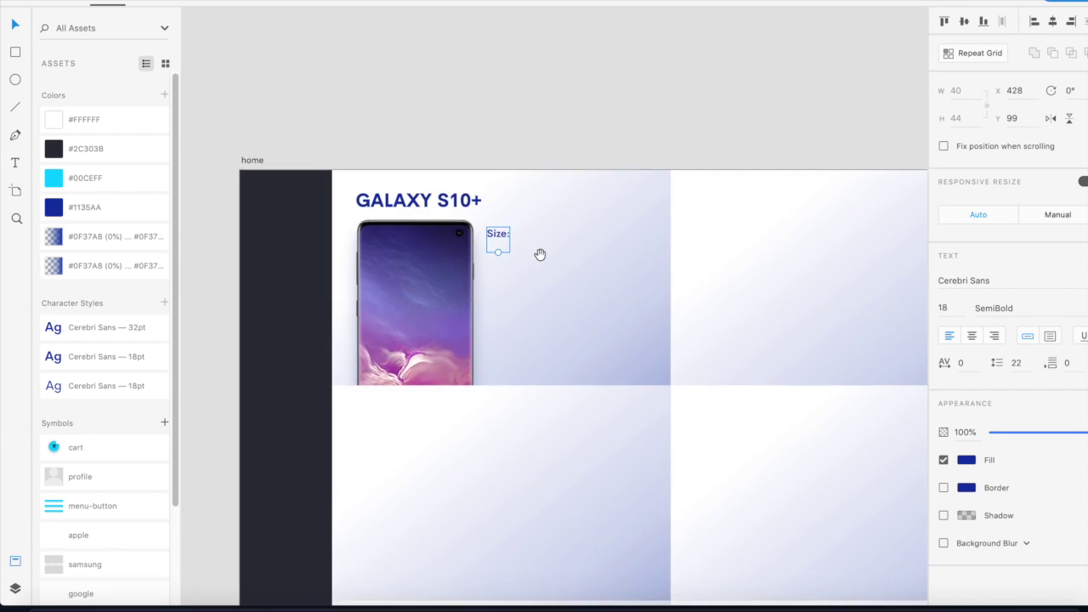
scroll(539, 252, "up", 6)
Type '6.4 inches' on the second line and set it to Regular weight
double_click(439, 162)
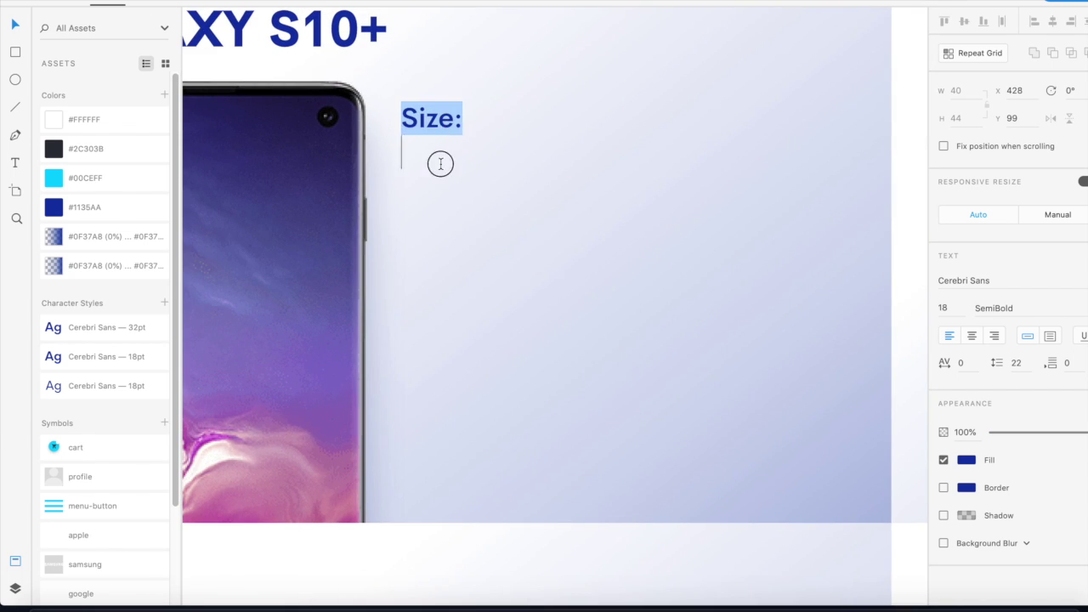
left_click(440, 163)
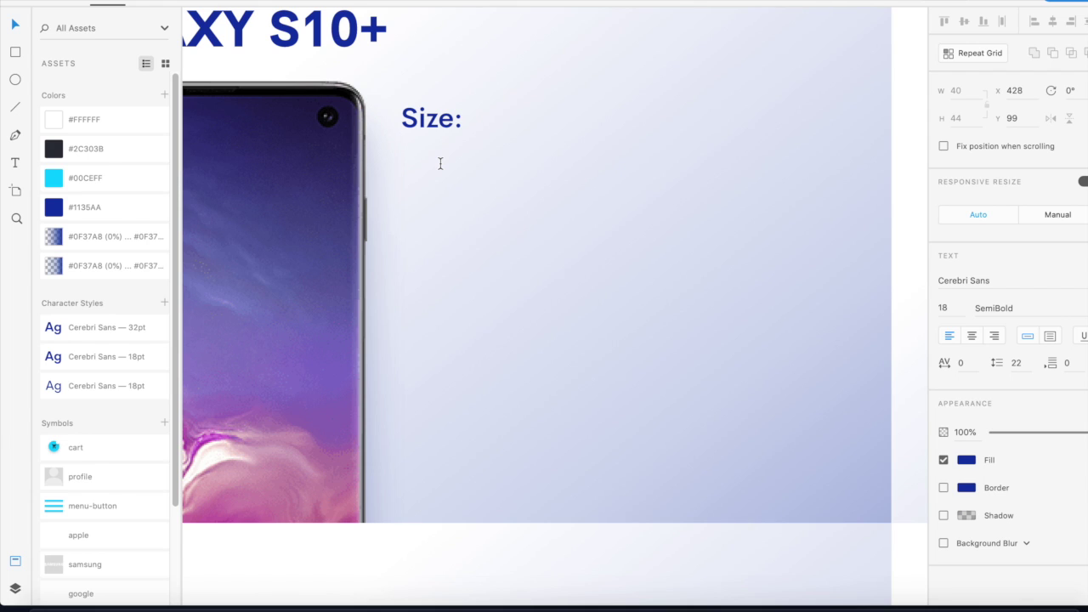
type("6.4 inches")
double_click(470, 146)
left_click(469, 147)
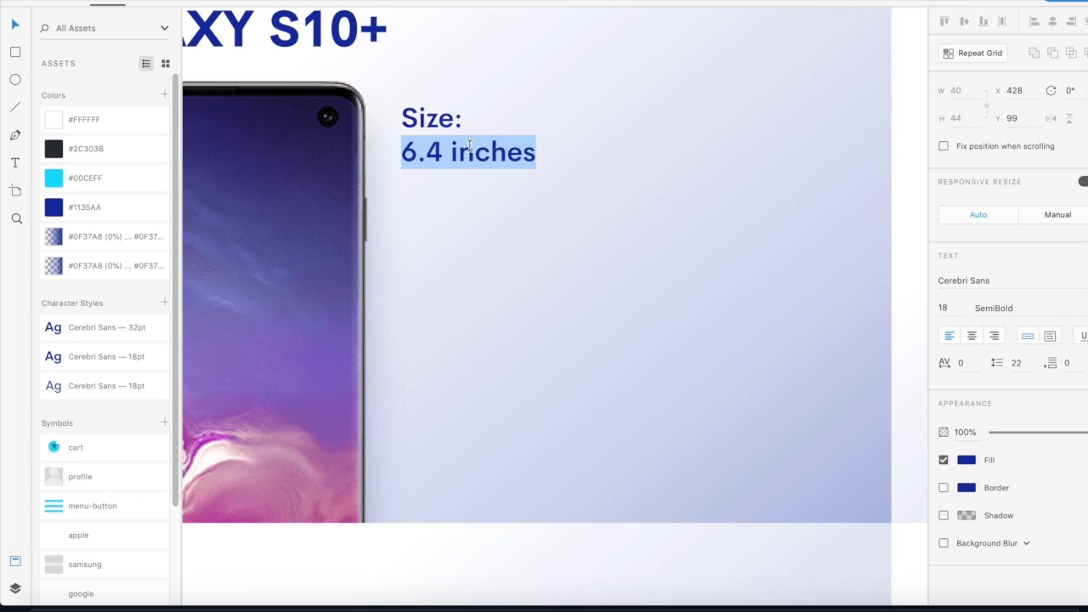
left_click(994, 307)
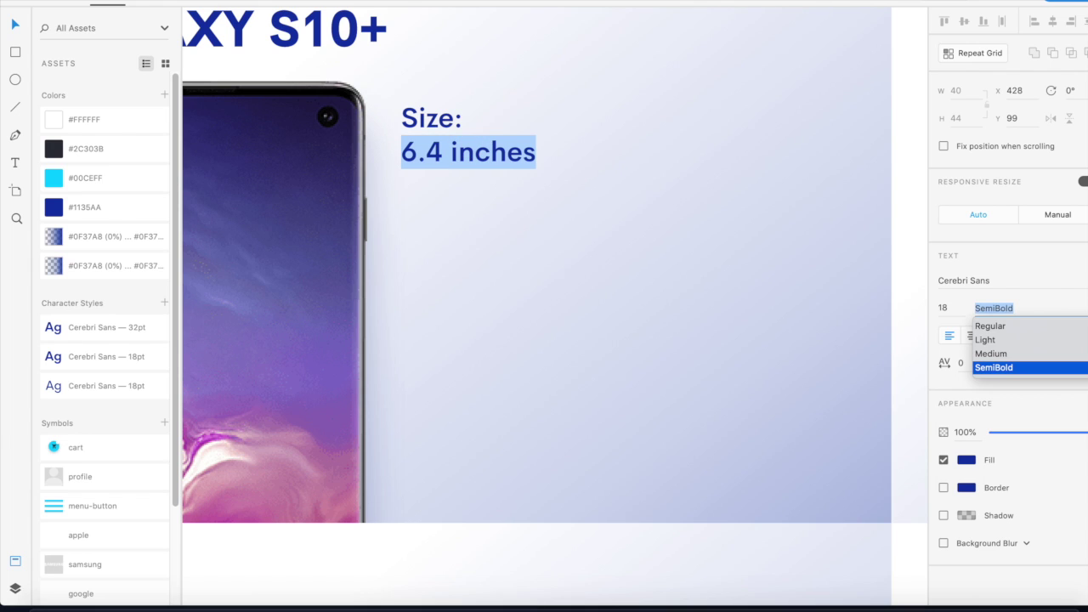
left_click(991, 326)
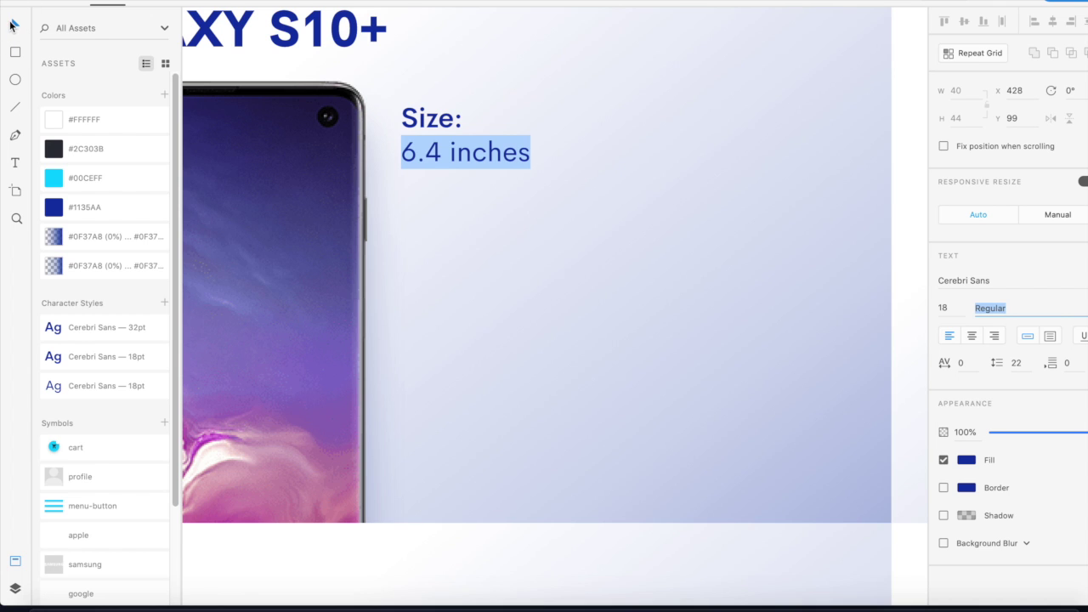
key("Escape")
key("Escape")
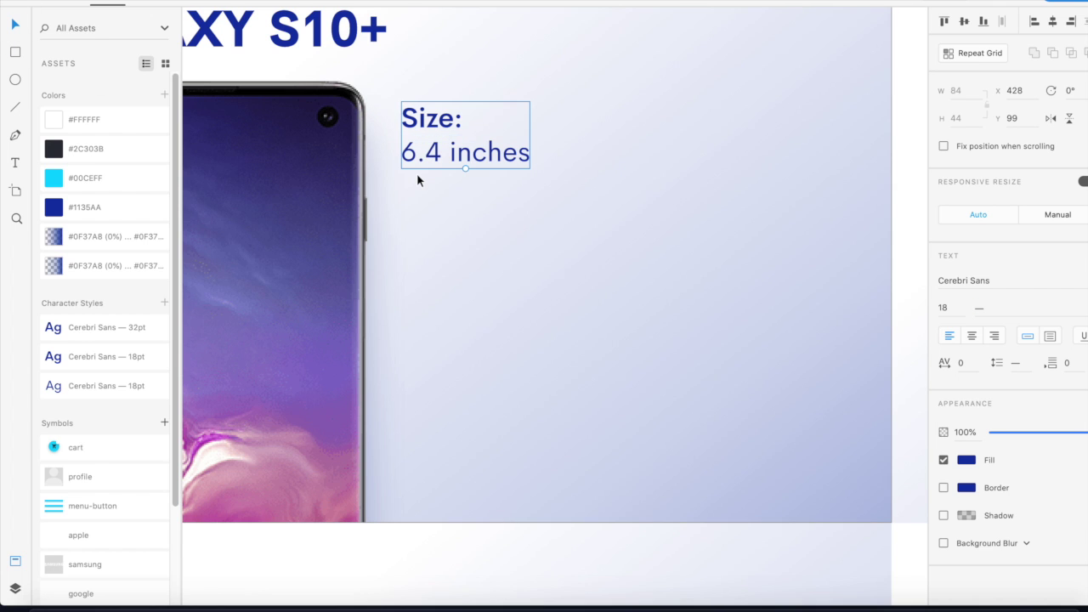
key("Escape")
key("super+minus")
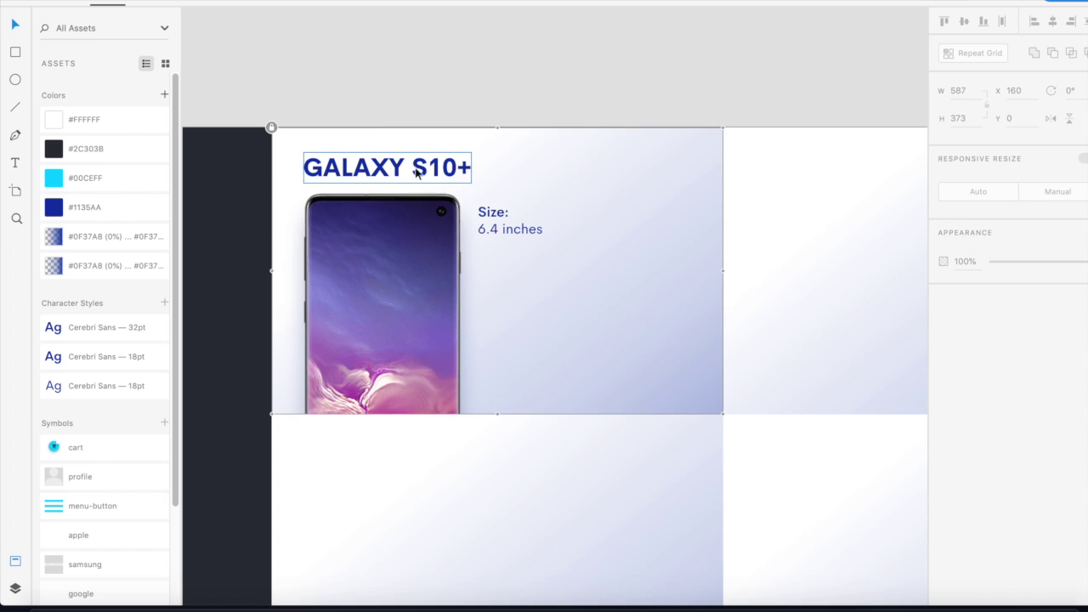
Shift the Size block right of the phone and place the GALAXY S10+ title at X 201, Y 34
left_click_drag(488, 226, 473, 227)
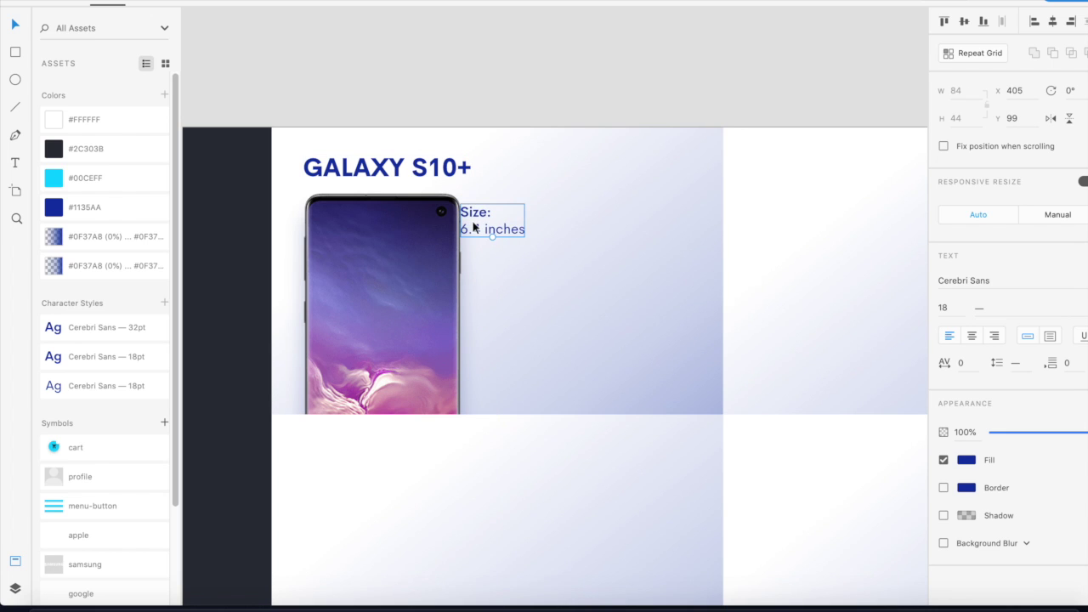
key("shift+Right")
key("shift+Right")
key("shift+Right")
key("shift+Right")
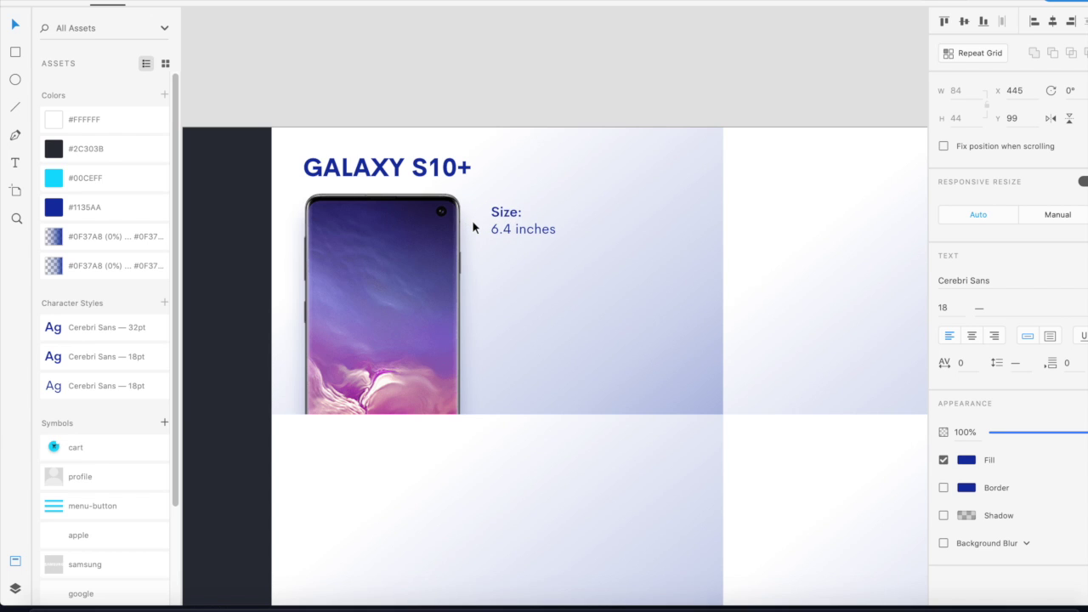
left_click(453, 267)
left_click(447, 179)
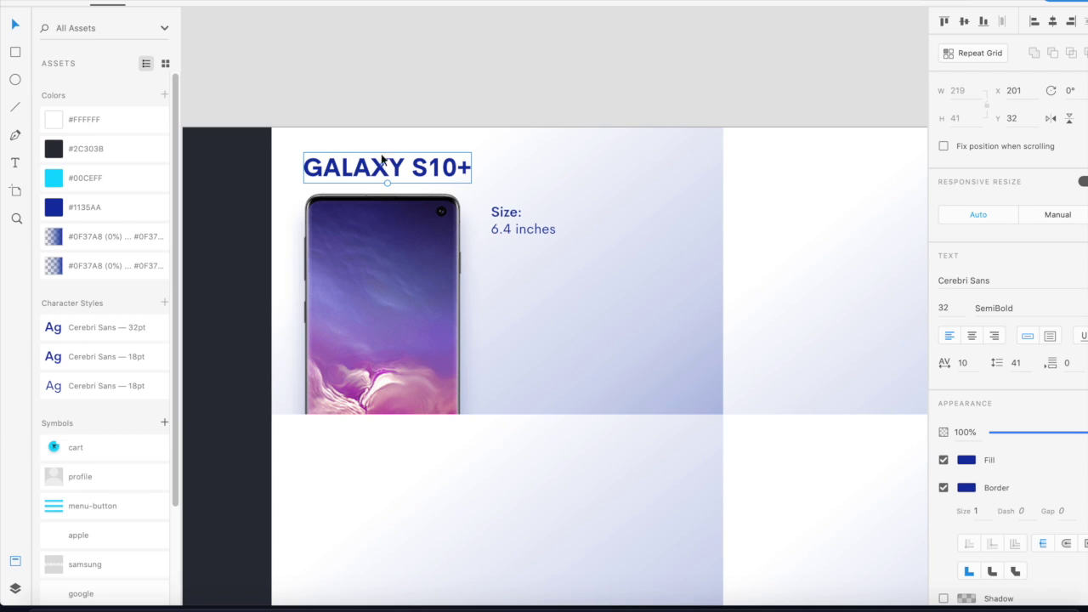
left_click_drag(422, 172, 423, 190)
key("Up")
key("Up")
key("Up")
key("Up")
key("Up")
key("Up")
key("Up")
key("Up")
key("Up")
key("Up")
key("Up")
key("Up")
key("Up")
key("Up")
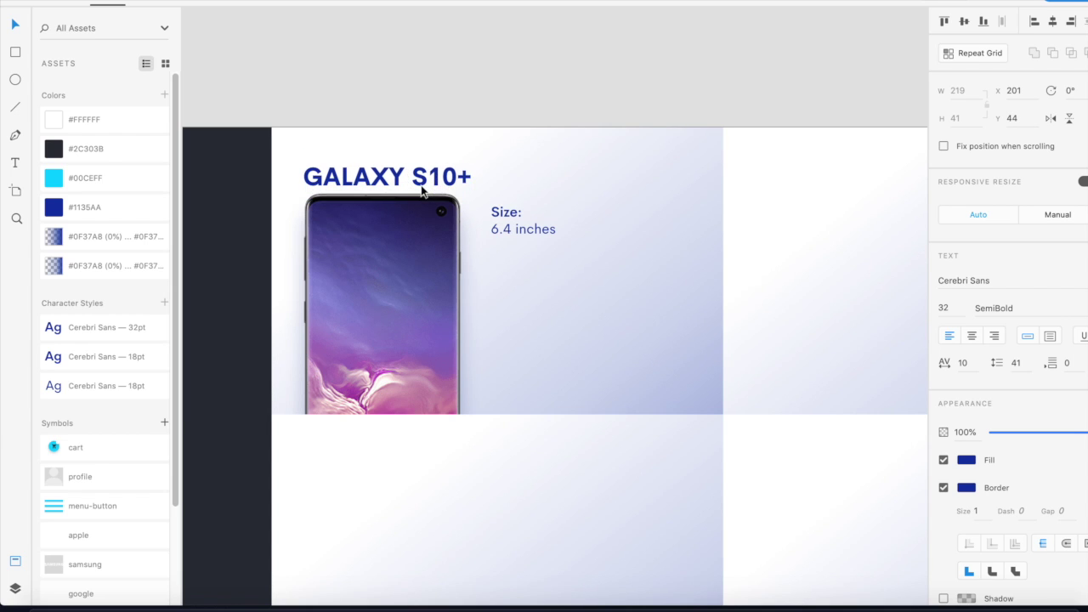
key("Up")
key("Up")
key("Up")
key("Up")
key("Up")
key("Up")
key("Up")
key("Up")
key("Up")
key("Up")
key("Up")
key("Up")
key("Up")
key("Up")
key("Up")
key("Up")
key("Up")
key("Up")
key("Up")
key("Up")
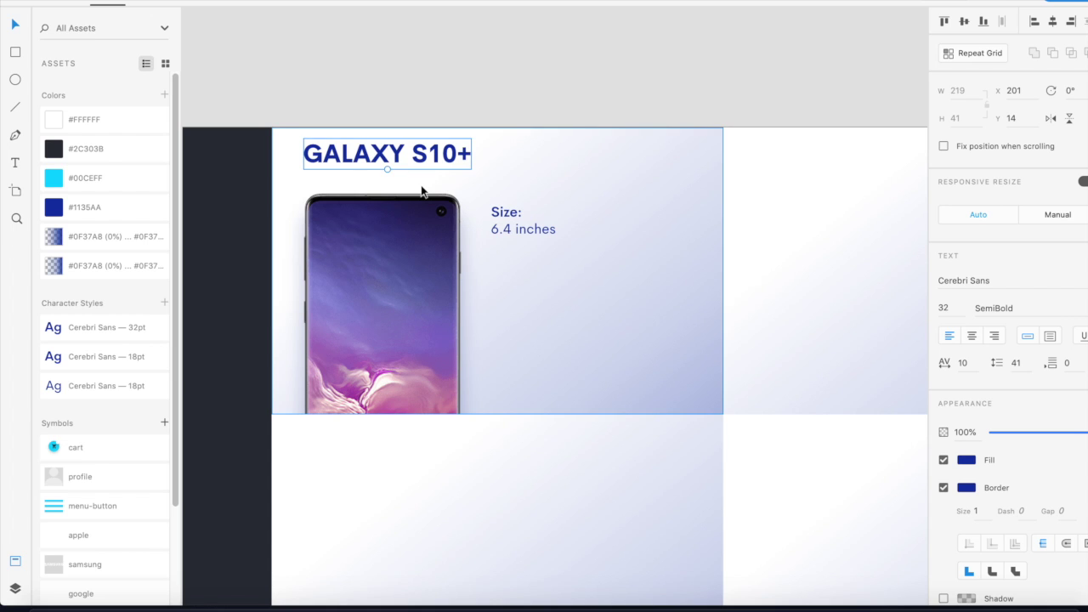
key("Down")
key("Down")
key("Down")
key("Down")
key("Down")
key("Down")
key("Down")
key("Down")
key("Down")
key("Down")
key("Down")
key("Down")
key("Down")
key("Down")
key("Down")
key("Down")
key("Down")
key("Down")
key("Down")
key("Down")
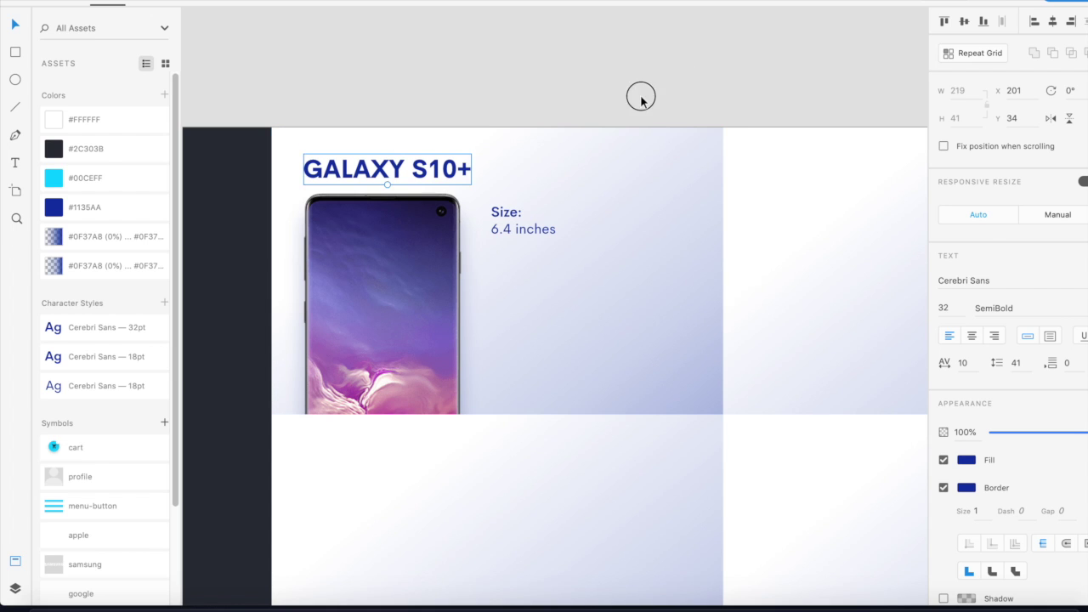
left_click(641, 110)
scroll(595, 136, "right", 2)
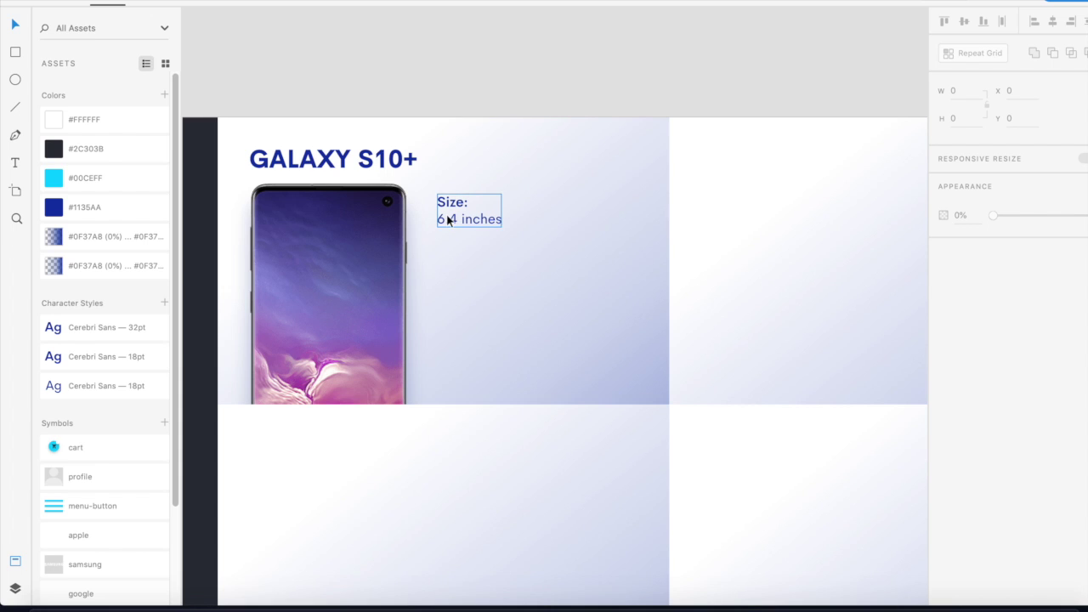
Duplicate the Size block below and relabel the copy 'Resolution' with '6.4 inches' beneath it
left_click_drag(446, 219, 448, 260)
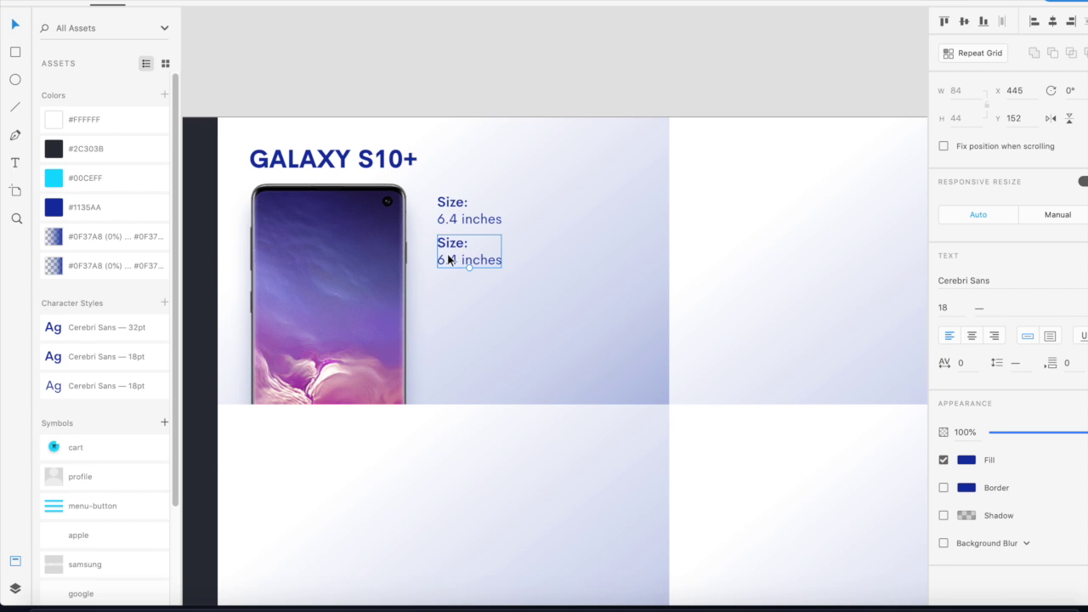
key("Up")
key("Up")
key("Up")
key("Up")
scroll(453, 253, "up", 5)
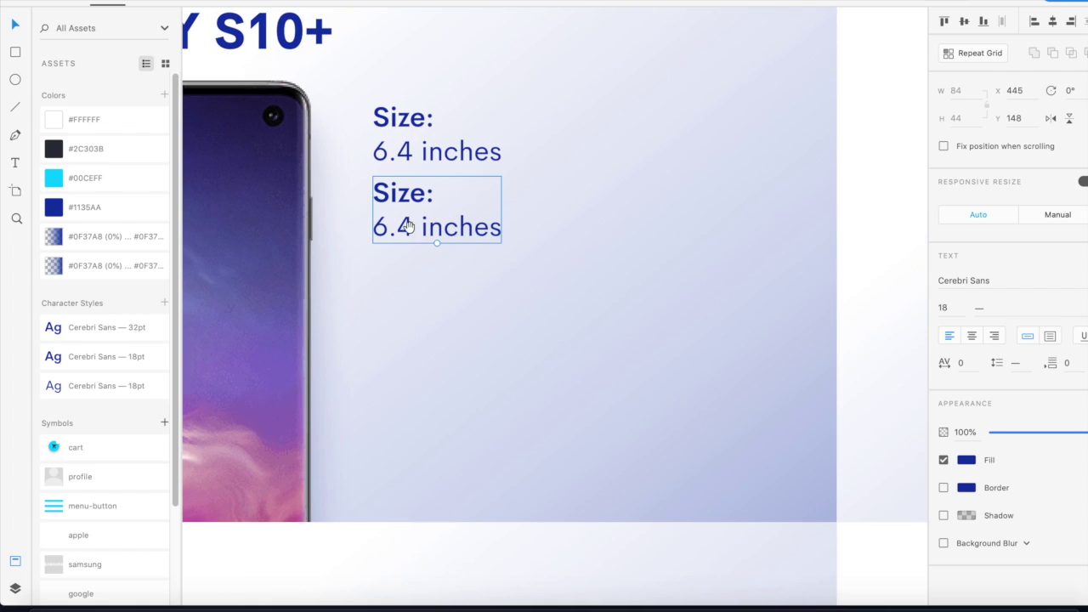
double_click(420, 200)
double_click(417, 197)
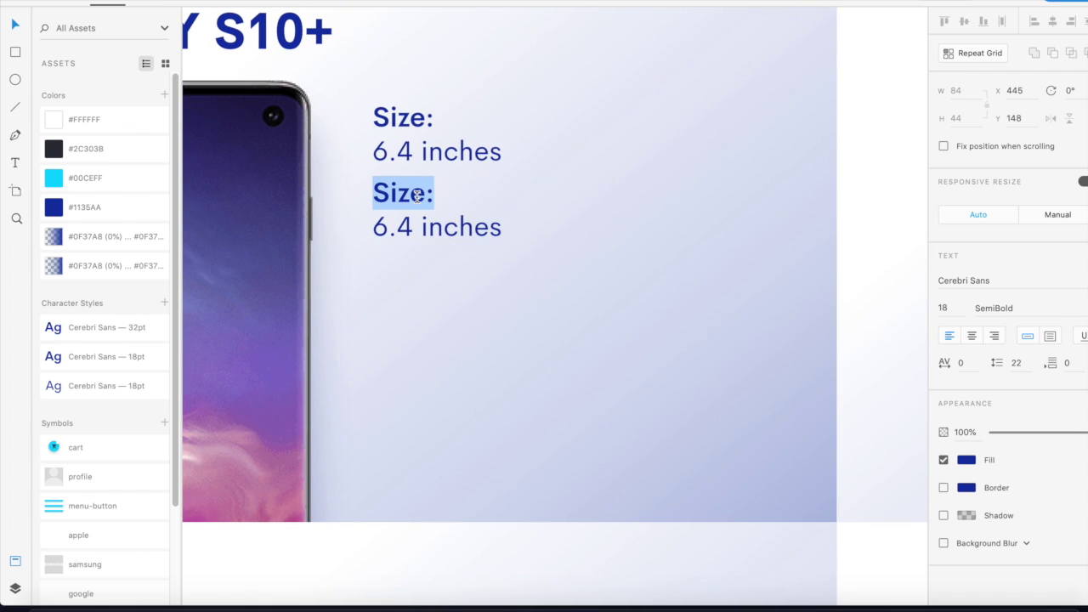
type("Rsolution6.4 inches")
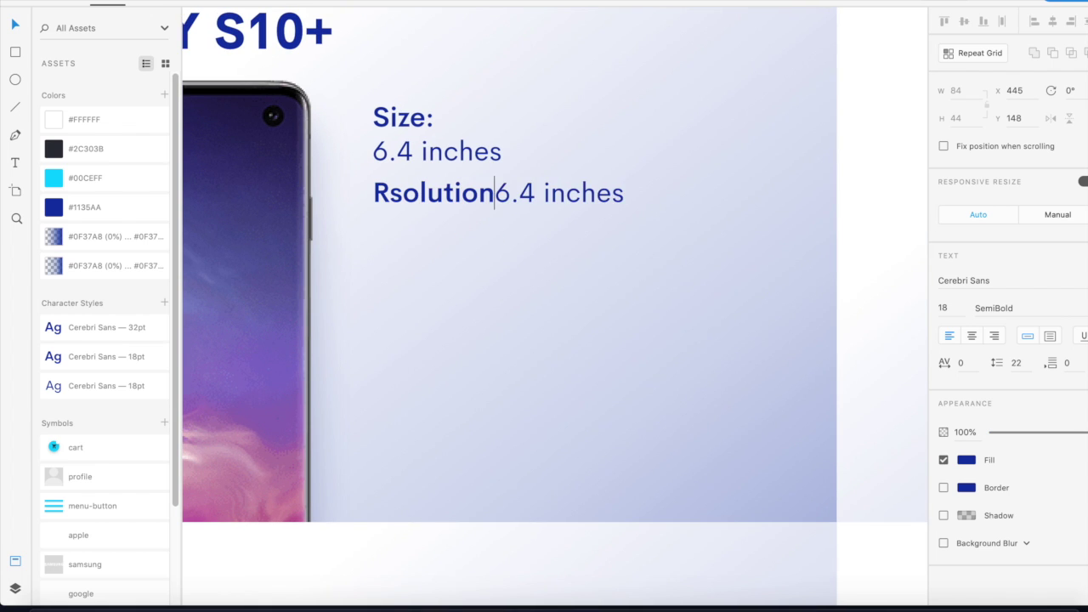
key("Return")
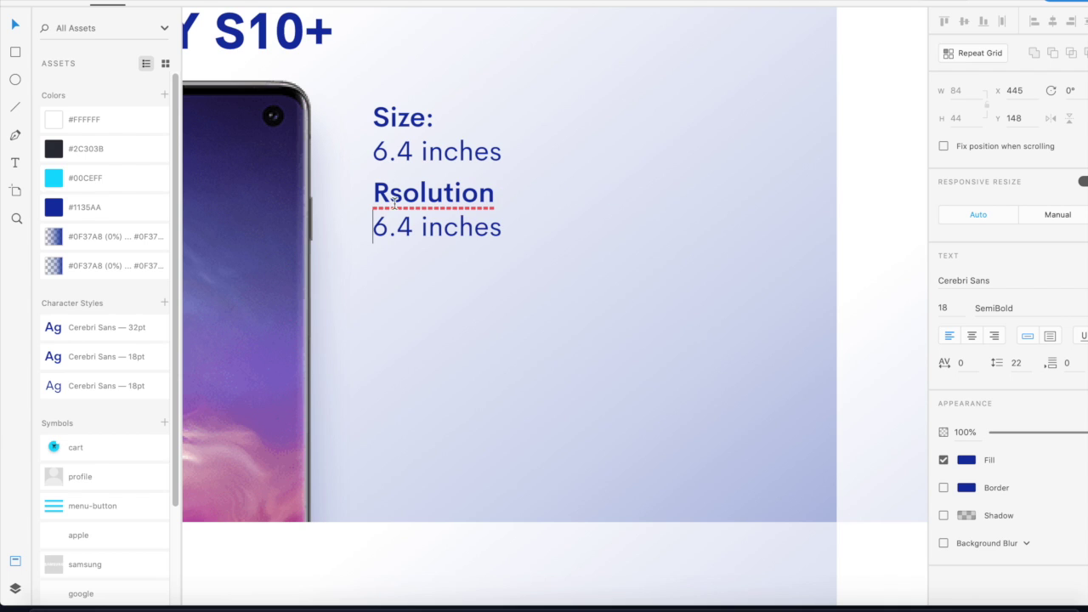
type("e")
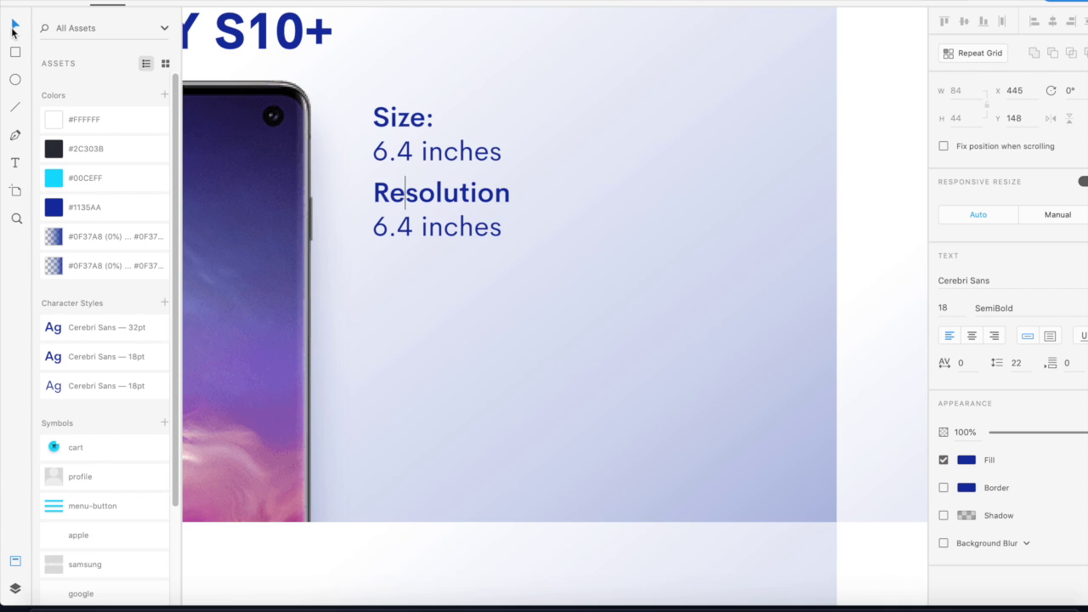
key("Escape")
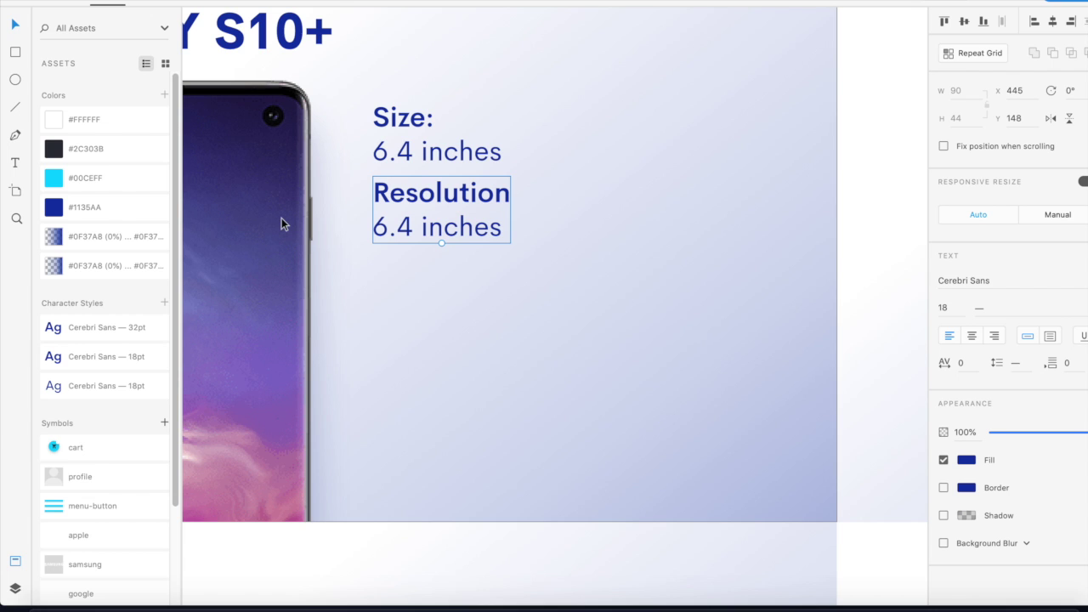
scroll(452, 240, "down", 5)
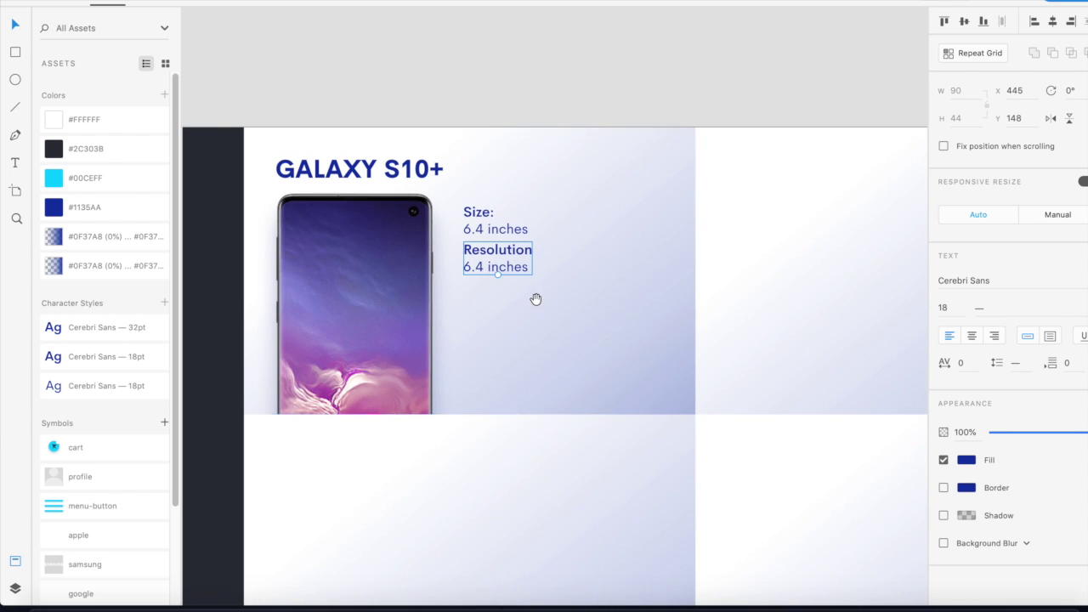
scroll(521, 301, "right", 2)
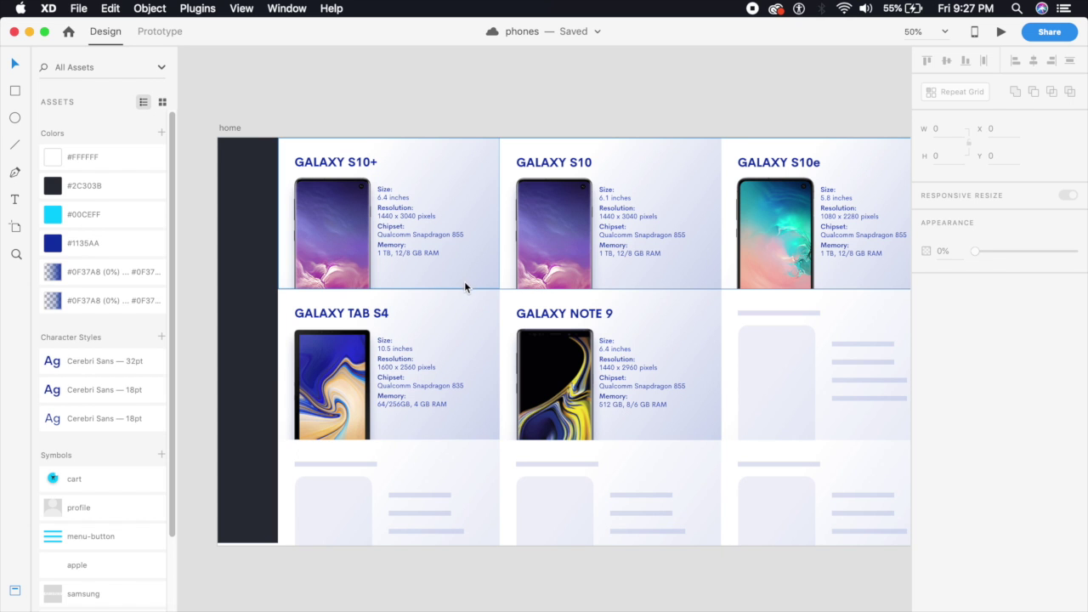
Move the placeholder card grid to X 160, Y 801, below the Galaxy Tab S4 row
scroll(465, 286, "up", 3)
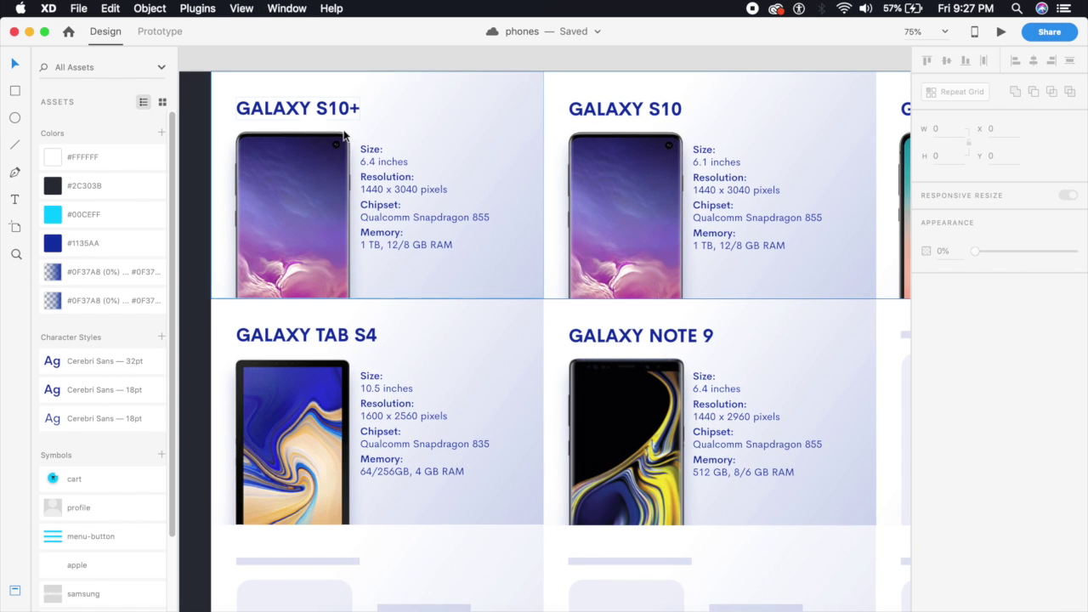
scroll(519, 311, "right", 6)
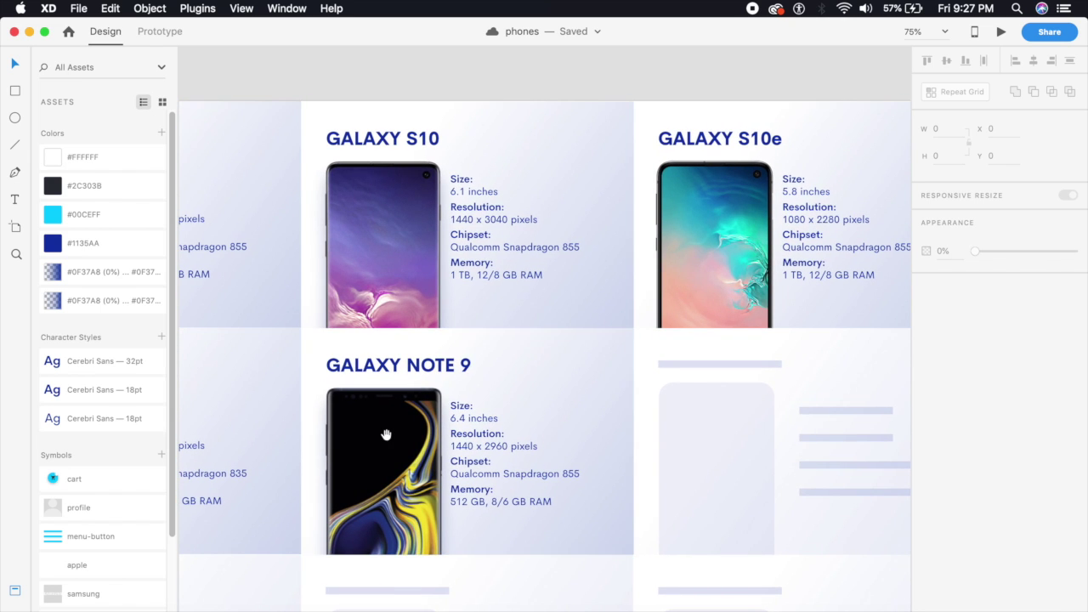
left_click_drag(386, 435, 357, 304)
scroll(358, 306, "down", 3)
scroll(503, 342, "right", 3)
scroll(544, 338, "up", 3)
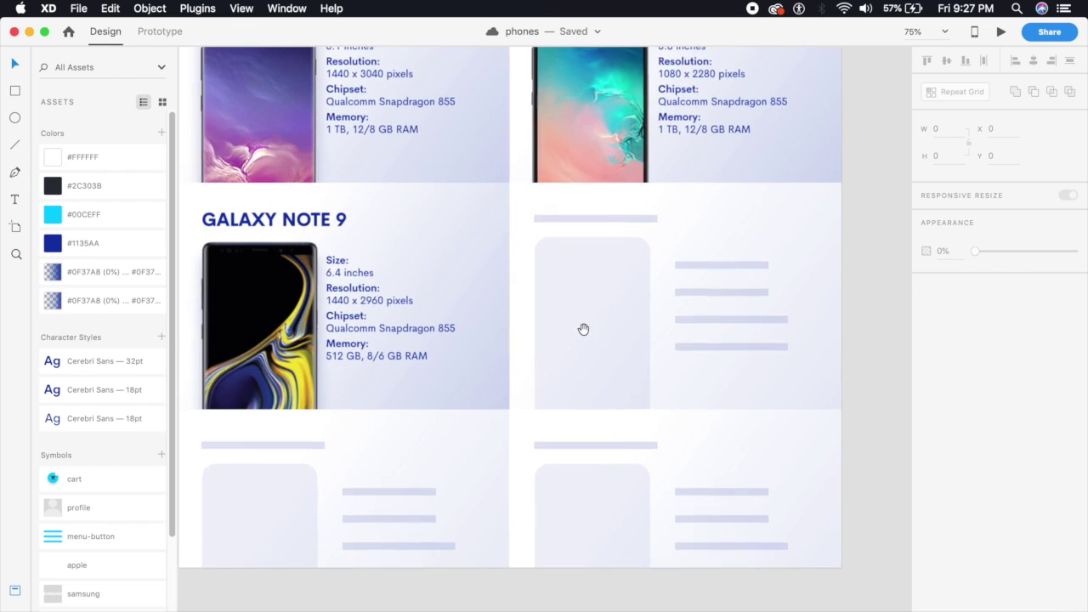
scroll(545, 338, "right", 1)
left_click(583, 311)
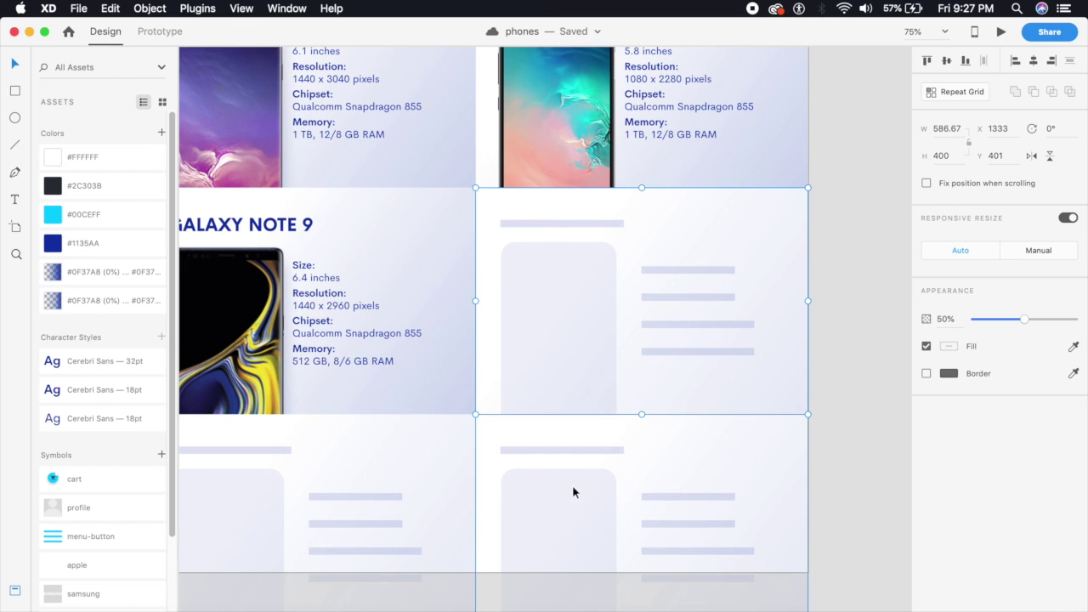
left_click_drag(572, 492, 441, 465)
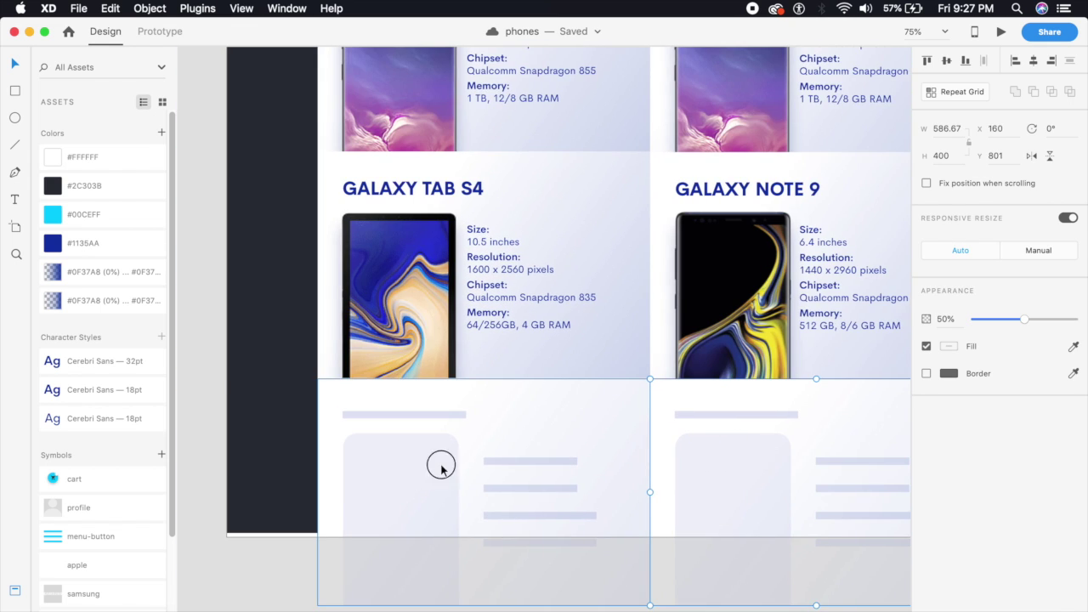
left_click(544, 328, "super")
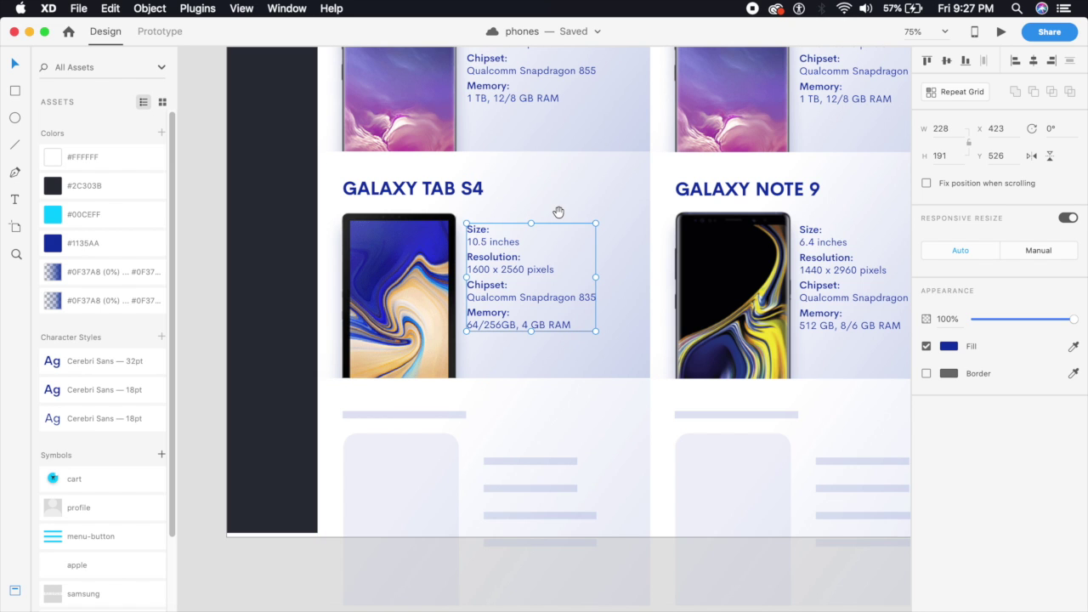
left_click_drag(558, 211, 531, 502)
scroll(536, 427, "up", 3)
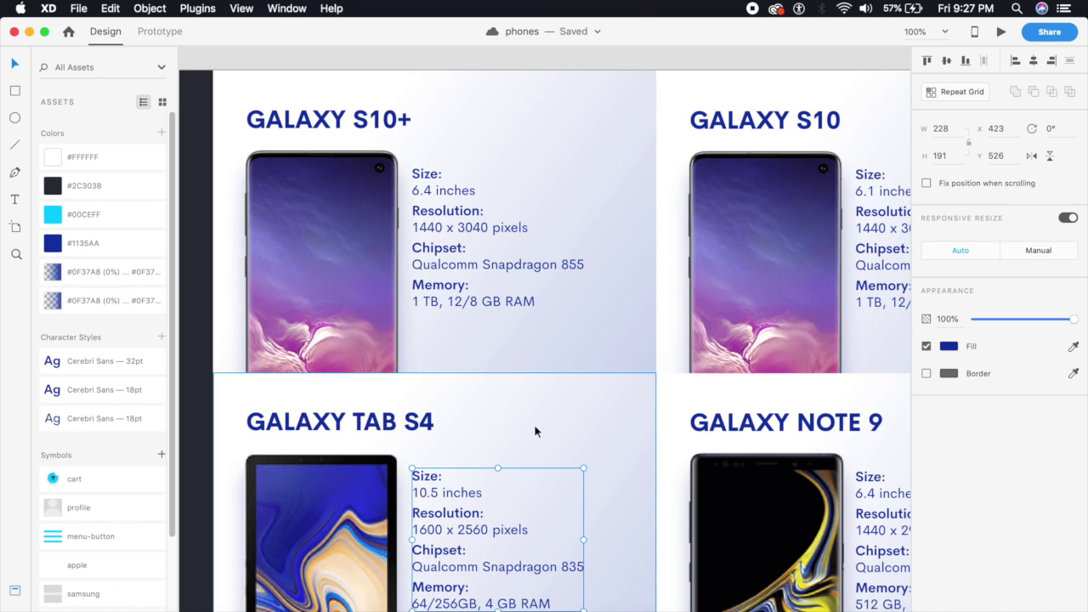
left_click(15, 92)
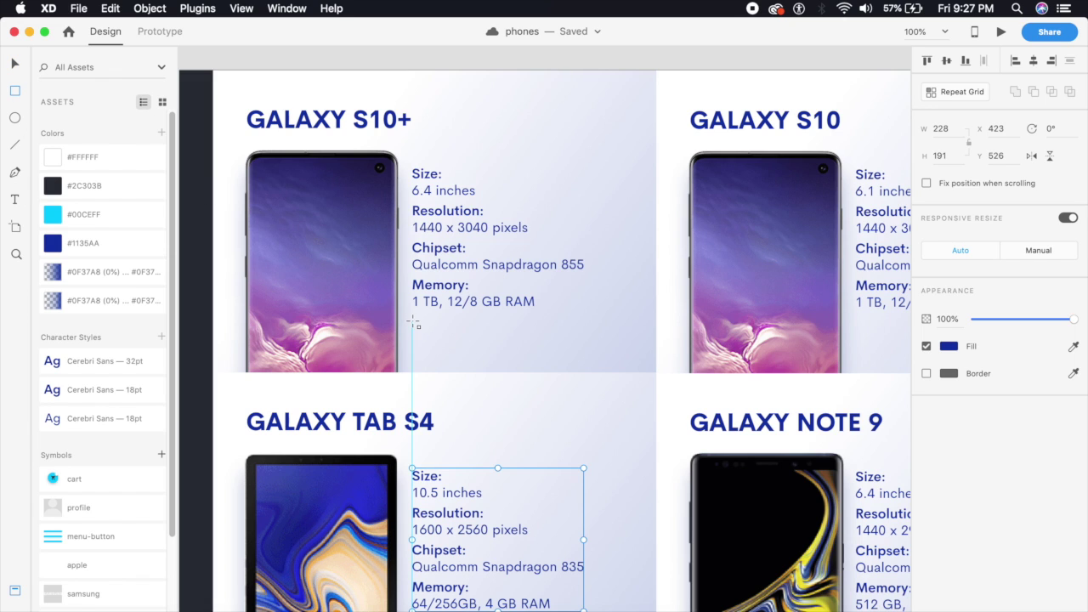
Draw a rectangle under the Galaxy S10+ memory specs and size it 130×40
left_click_drag(412, 321, 509, 349)
left_click(14, 61)
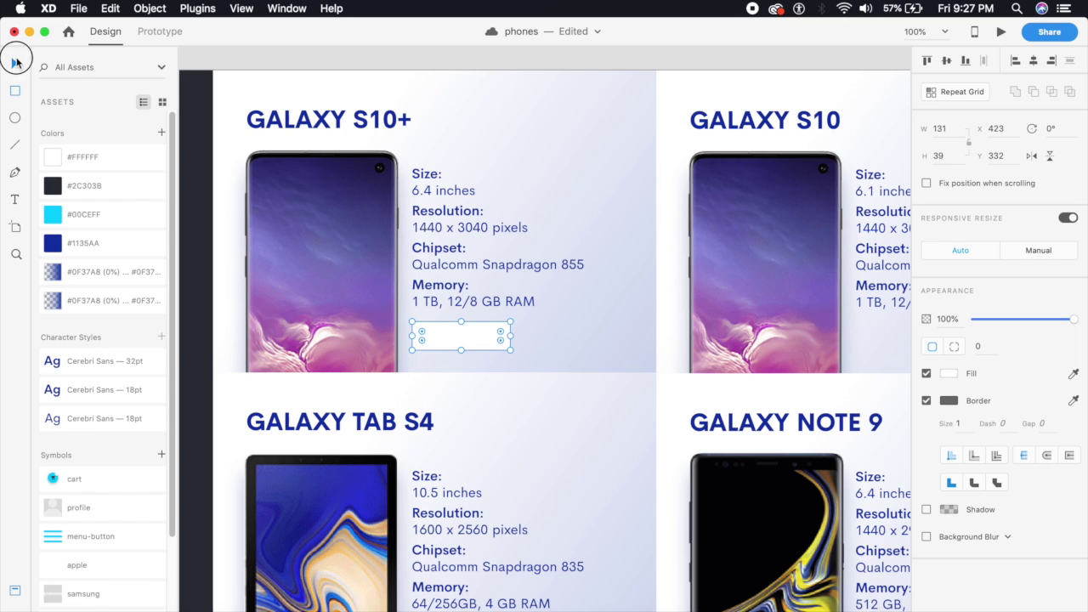
left_click(457, 340)
double_click(458, 340)
left_click(946, 130)
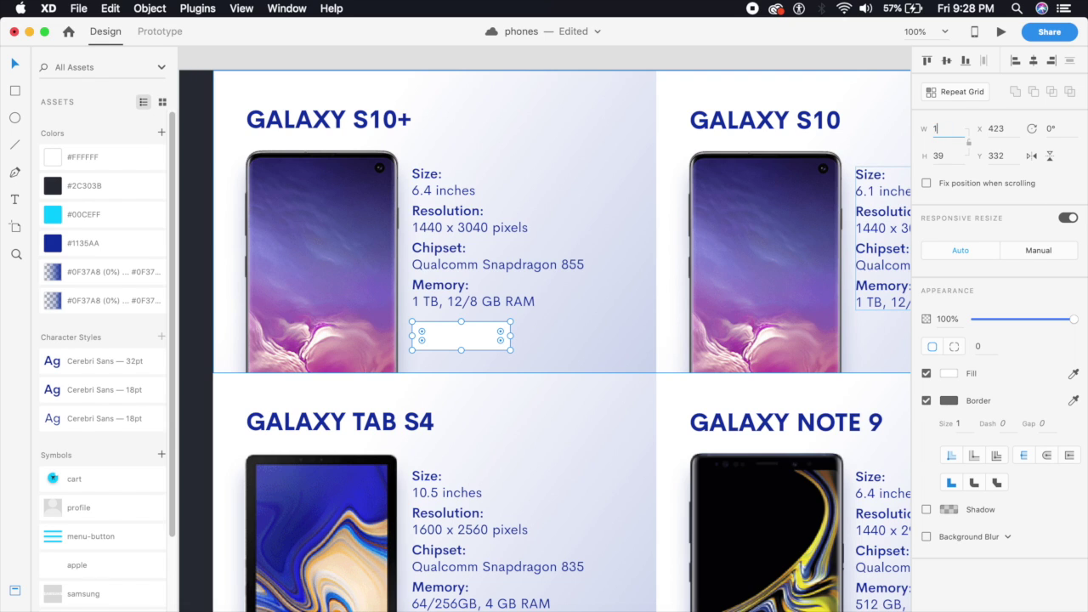
type("130")
key("Return")
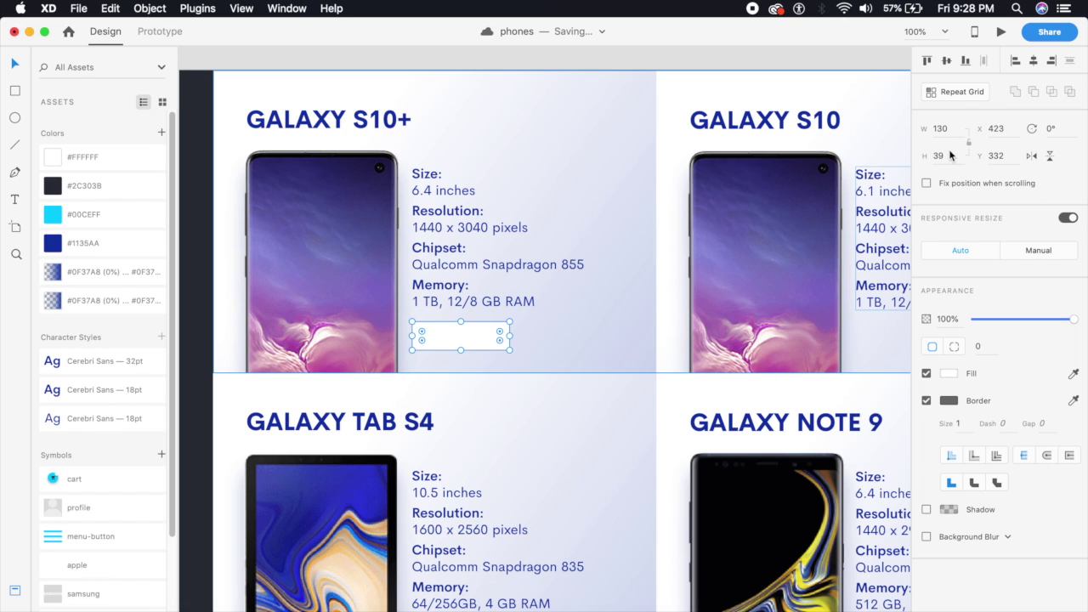
key("Return")
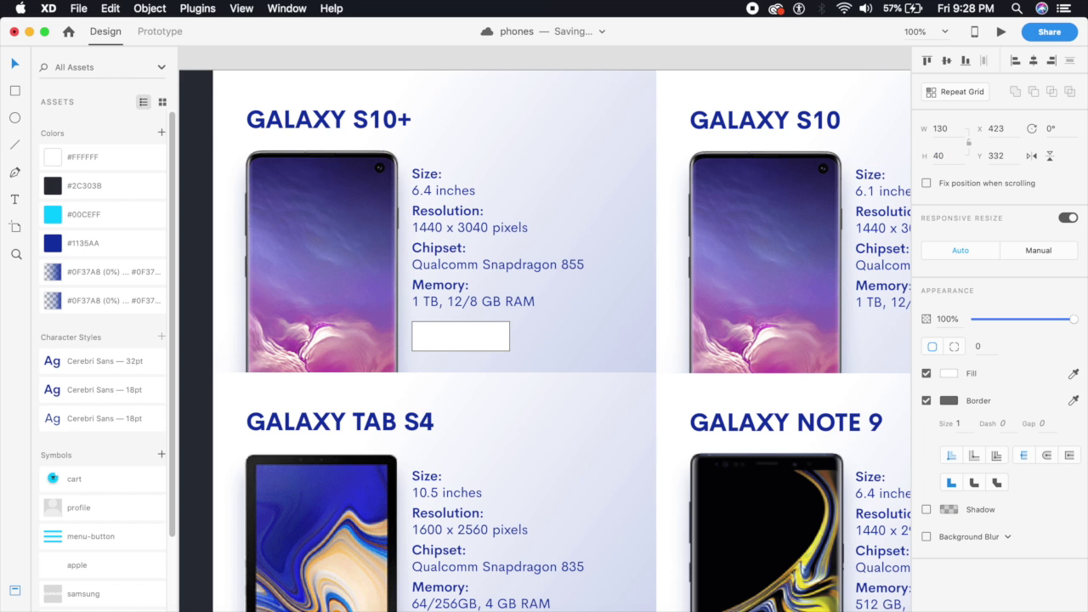
Position the white rectangle just beneath the specs and turn off its border
left_click(474, 331)
scroll(474, 332, "up", 5)
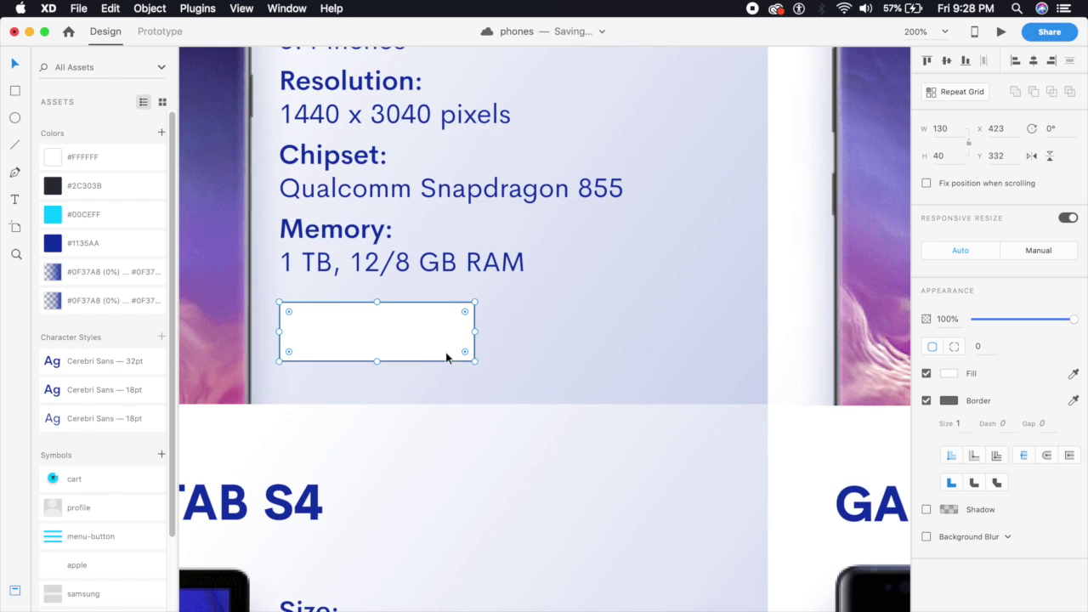
left_click_drag(432, 362, 431, 338)
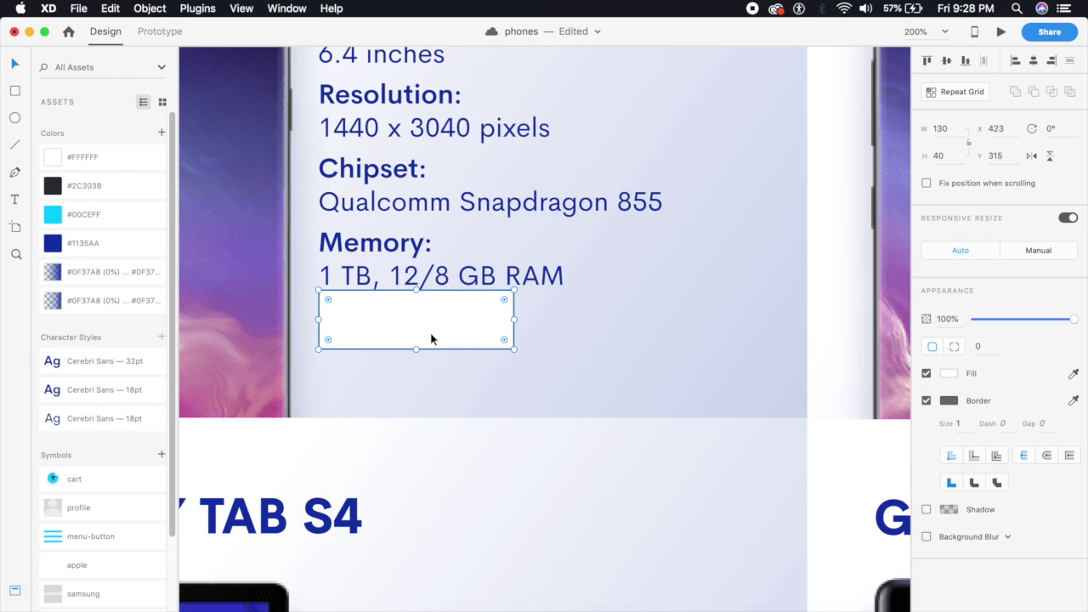
key("shift+Down")
key("shift+Down")
key("shift+Down")
key("shift+Down")
key("shift+Up")
key("shift+Up")
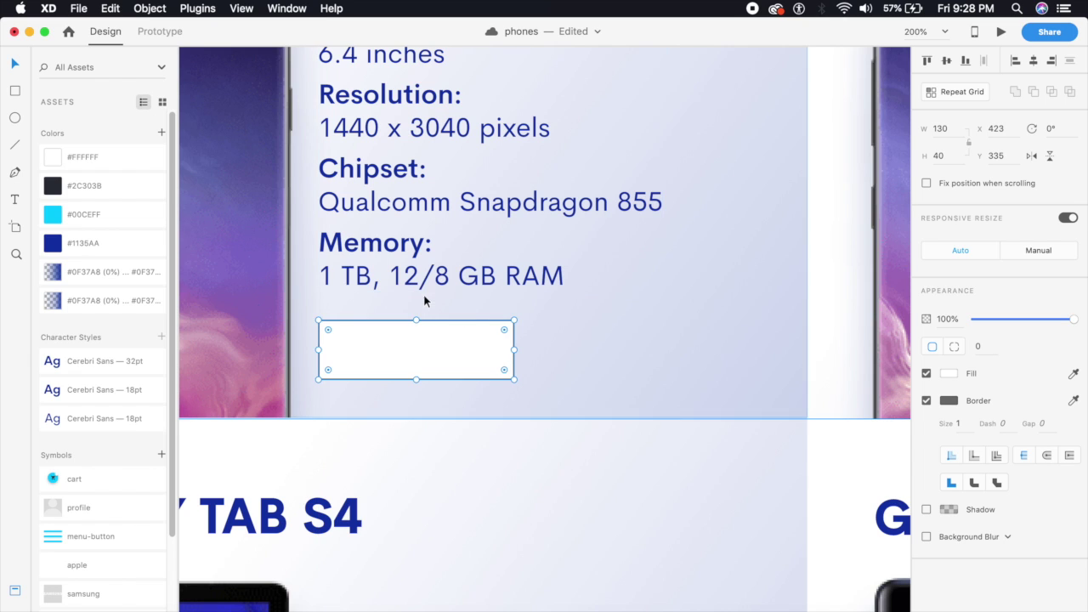
key("shift+Up")
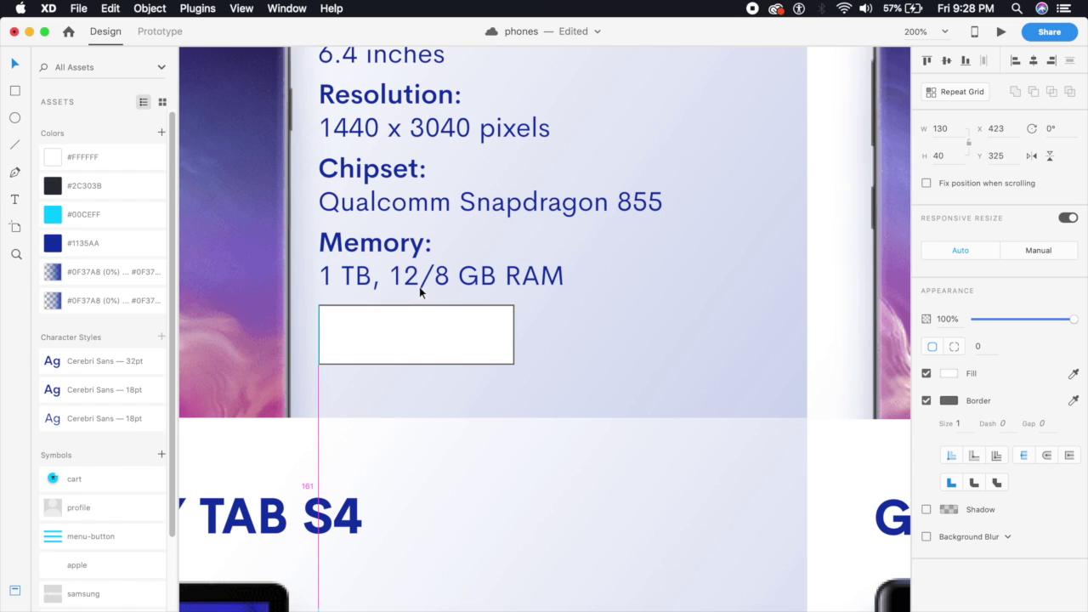
key("shift+Down")
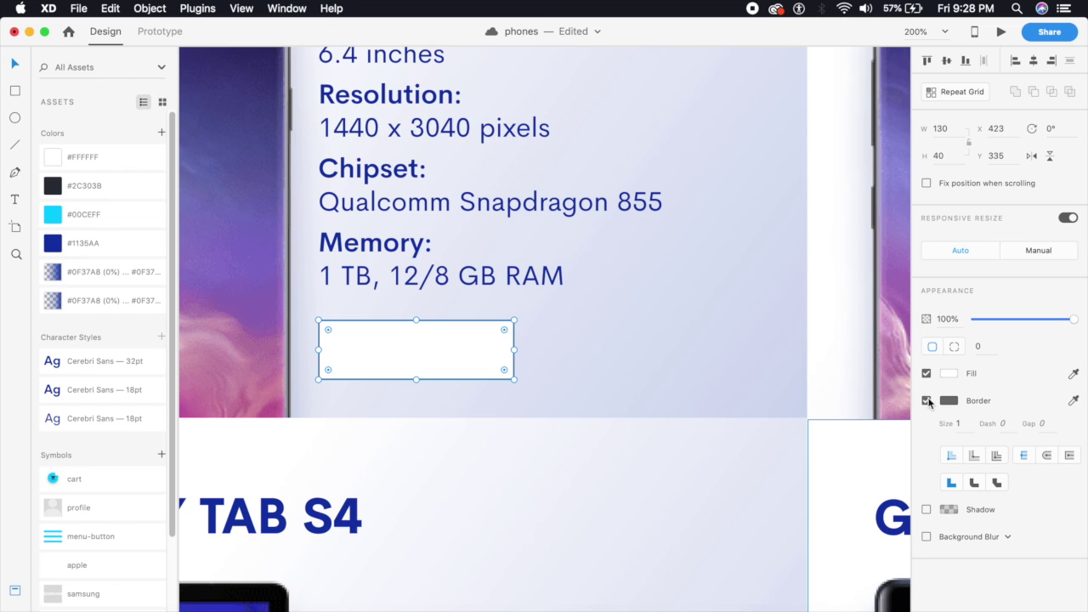
left_click(927, 400)
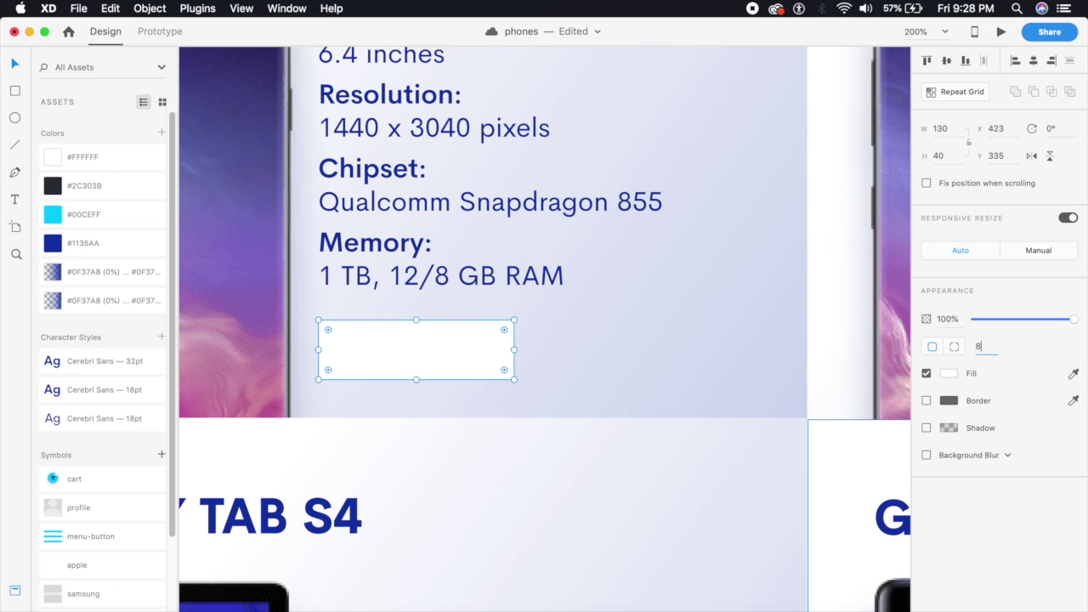
Give the rectangle corner radius 8 and a dark blue #1135AA fill
type("8")
key("Return")
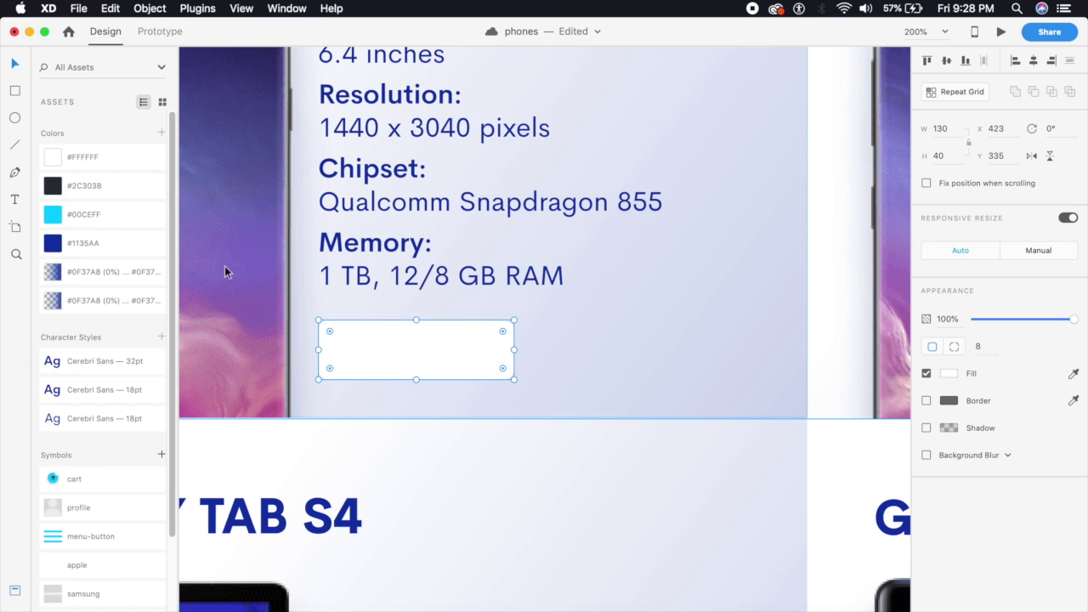
left_click(68, 243)
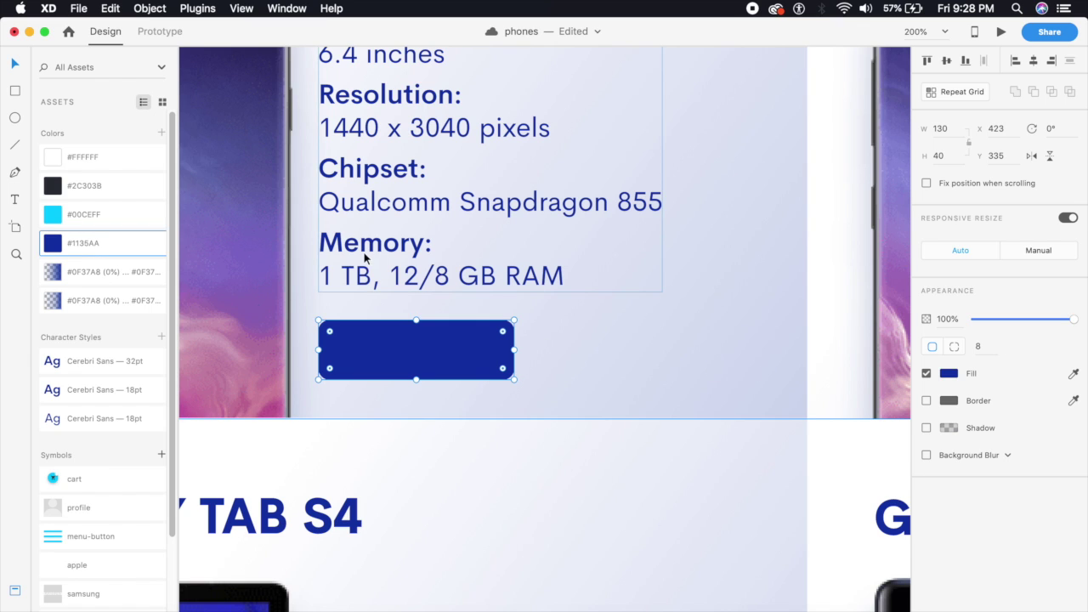
left_click(267, 316)
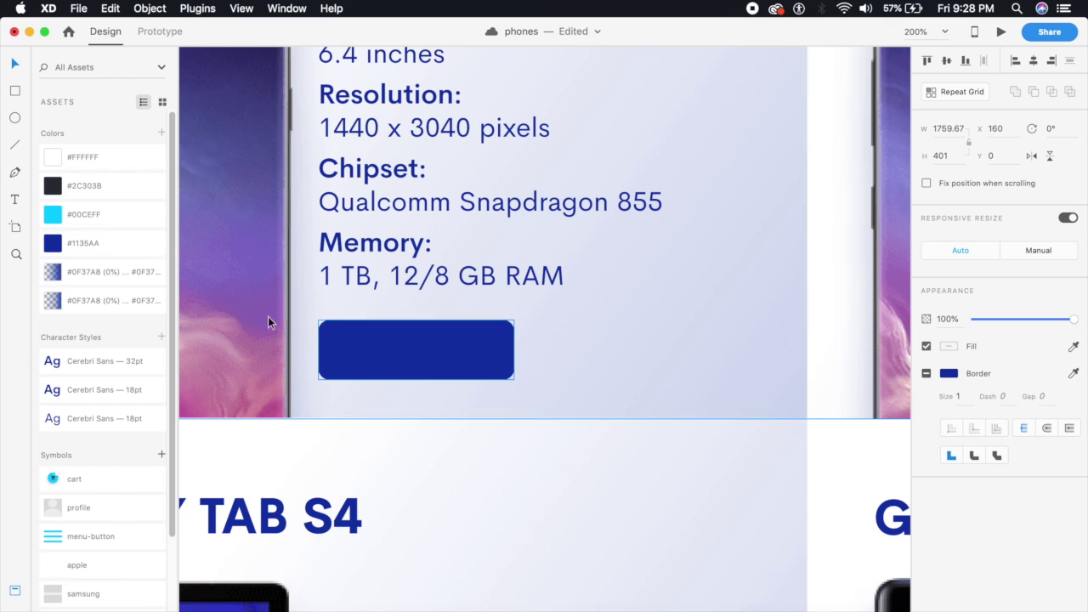
Add a 'KNOW MORE' text label on the blue button
left_click(15, 199)
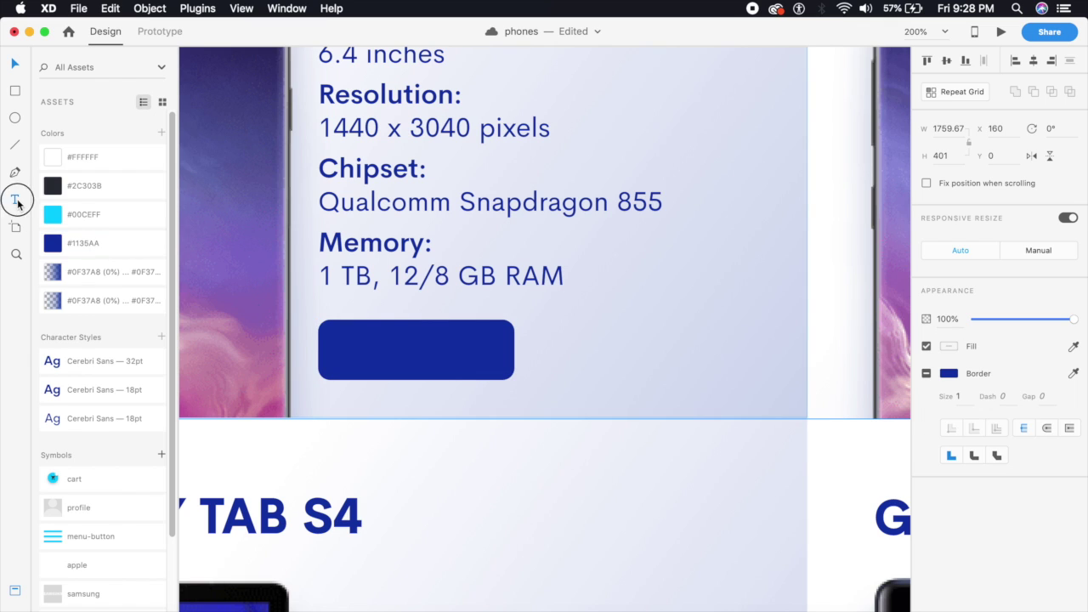
left_click(344, 354)
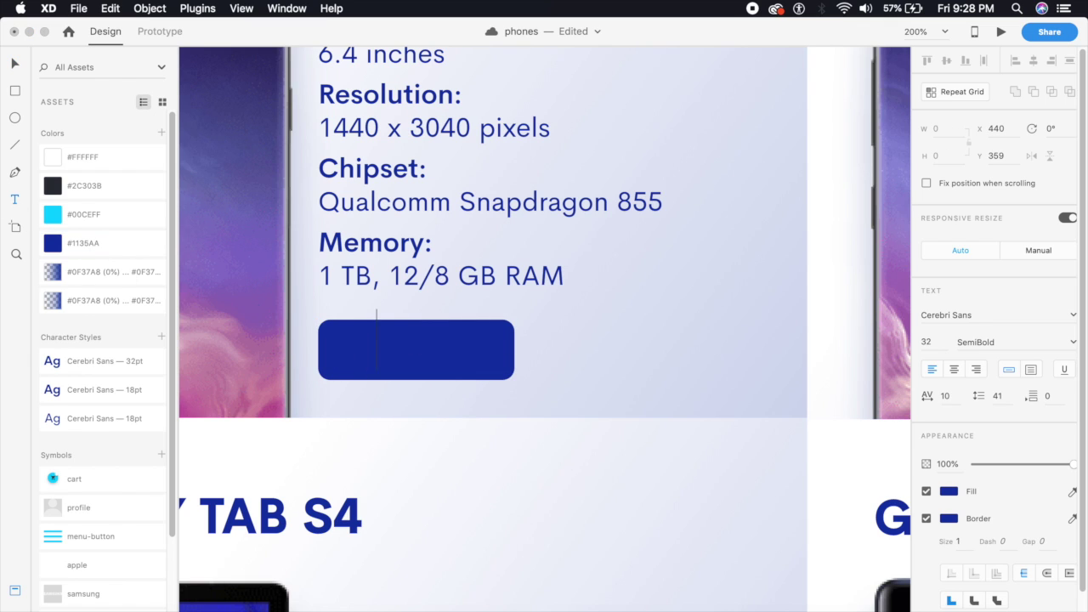
type("MORE")
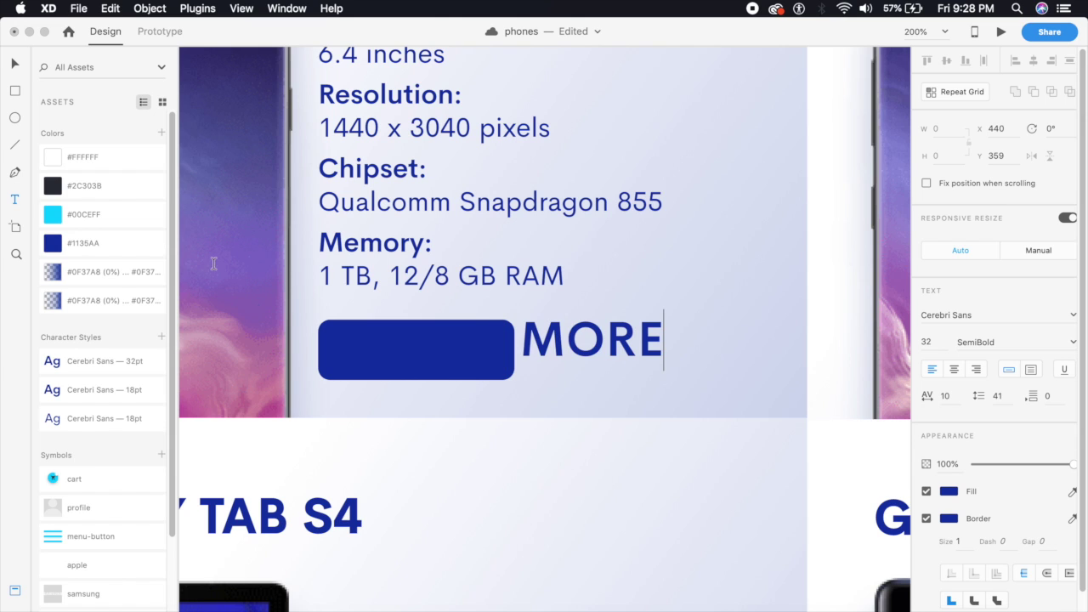
left_click(13, 65)
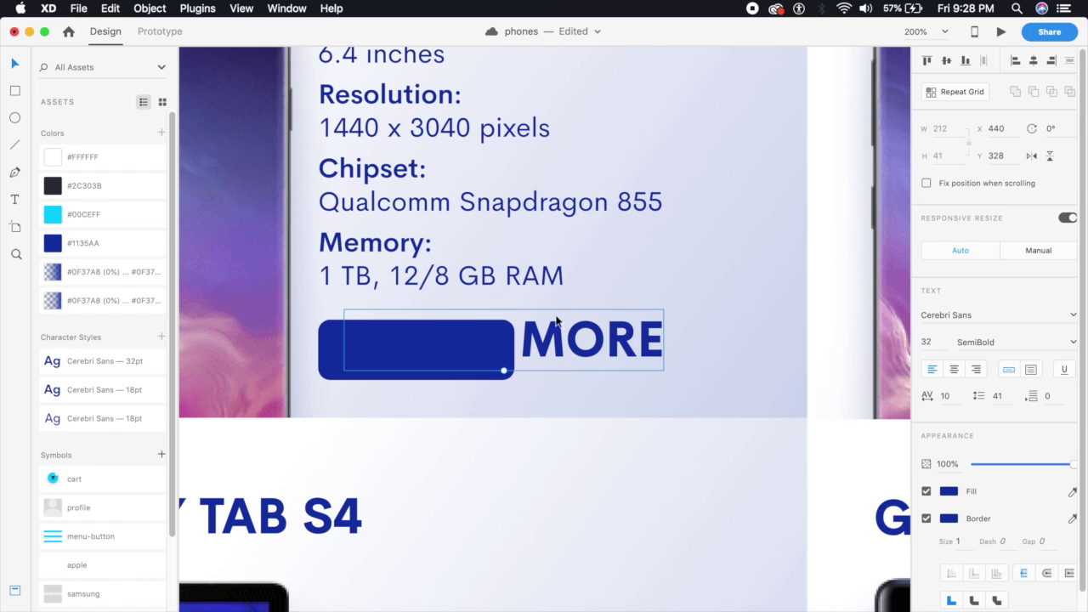
Make the KNOW MORE label white, 12pt, borderless and centred on the button
left_click(951, 497)
left_click_drag(871, 511, 767, 407)
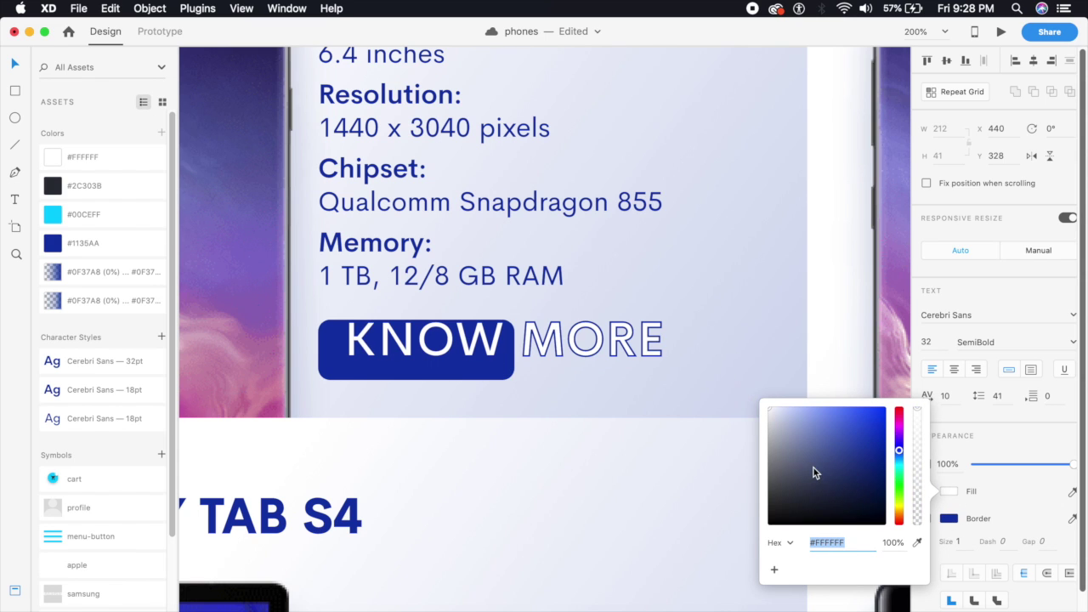
left_click(951, 518)
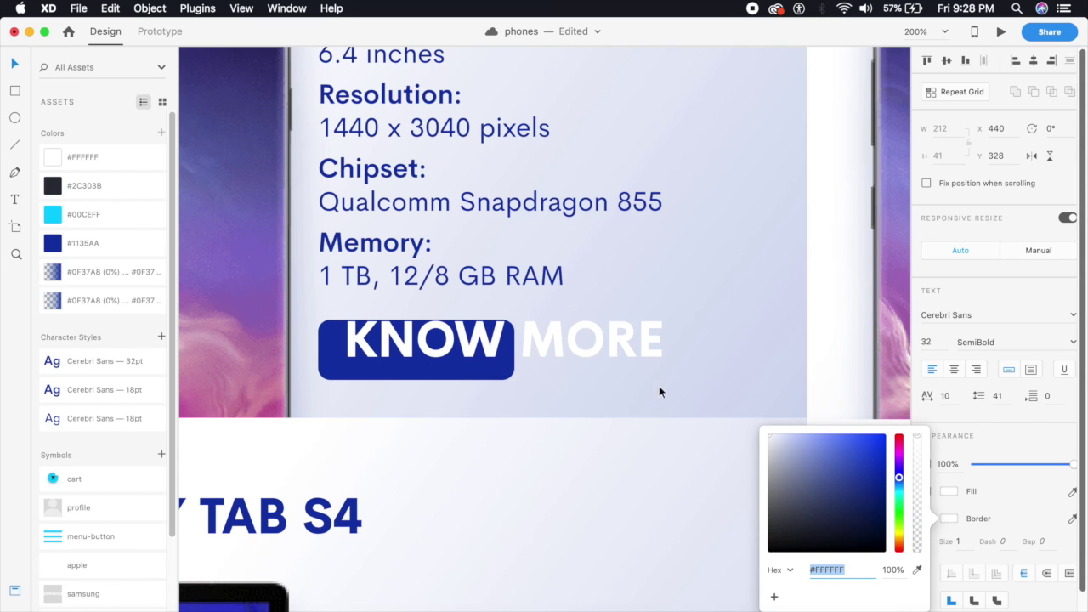
left_click(640, 428)
left_click(575, 350)
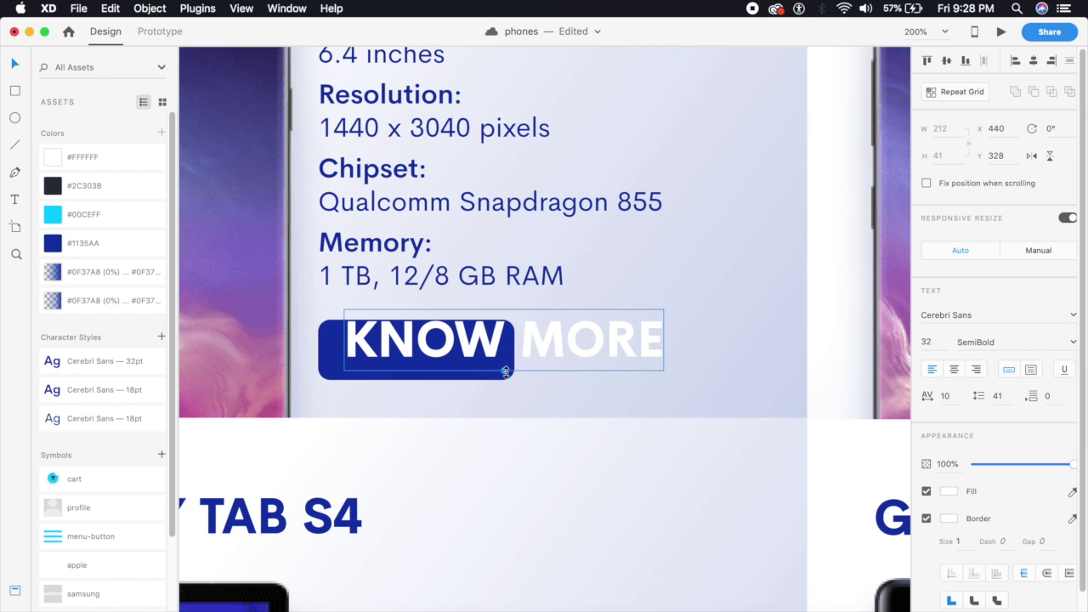
left_click_drag(506, 371, 462, 339)
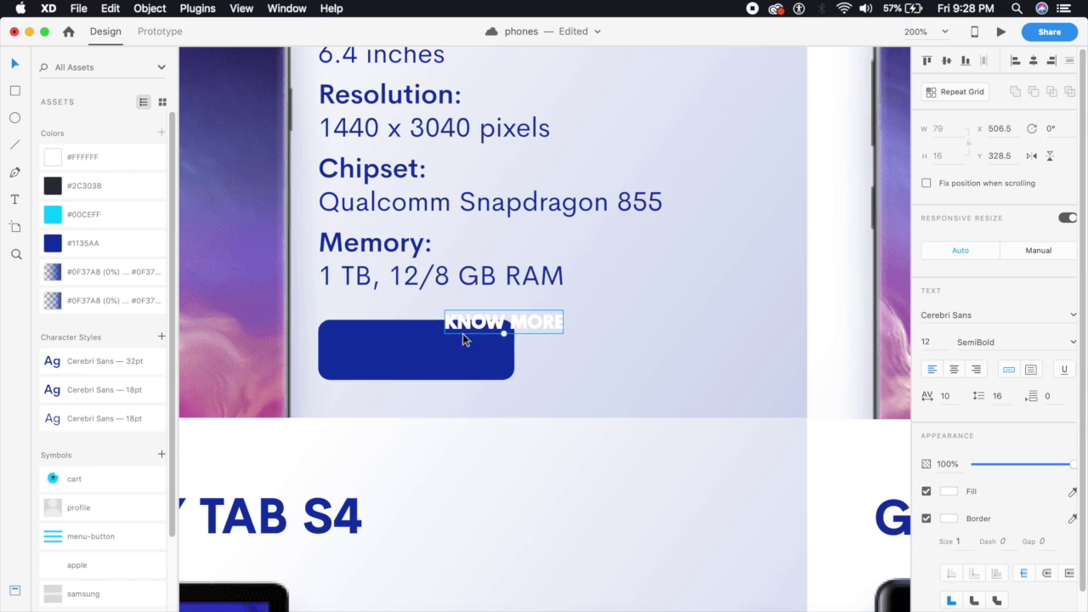
left_click(926, 519)
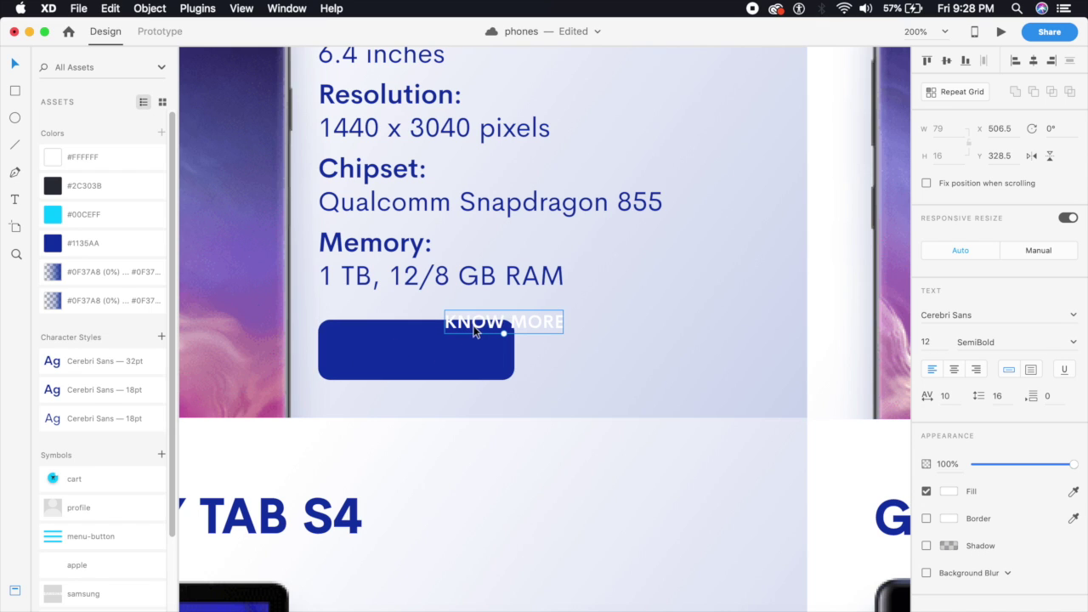
left_click_drag(472, 328, 386, 355)
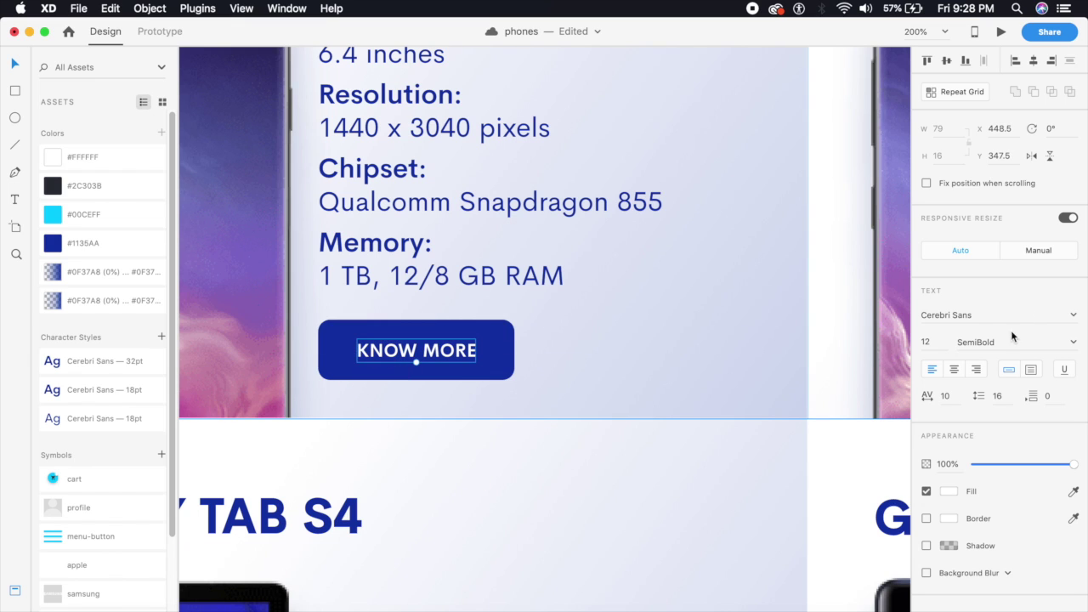
left_click(553, 411)
Select the blue button rectangle and leave it with Border unchecked
left_click(433, 357)
left_click(502, 369)
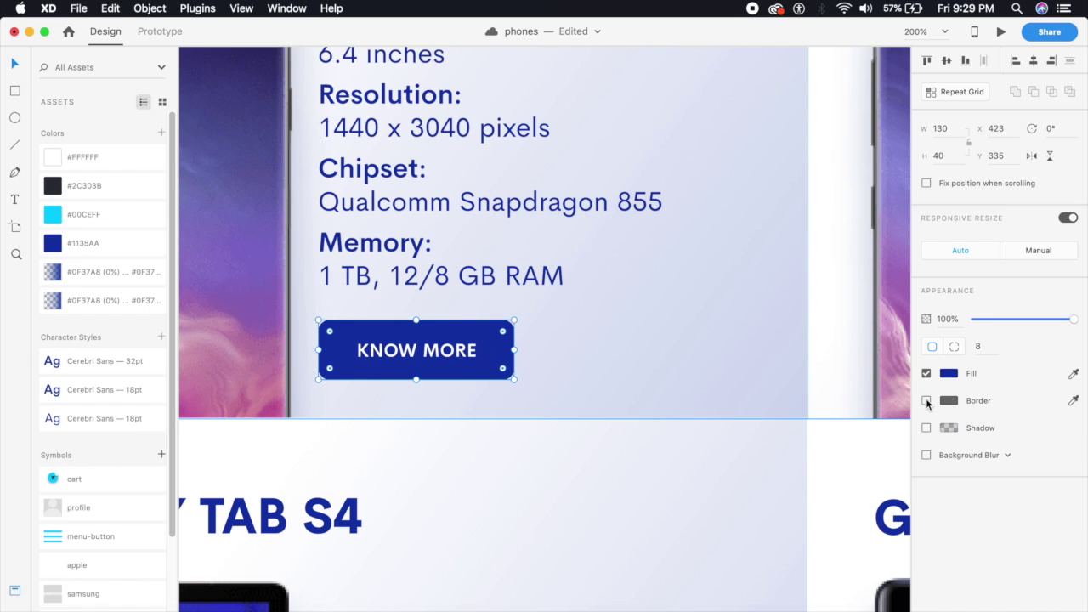
left_click(926, 401)
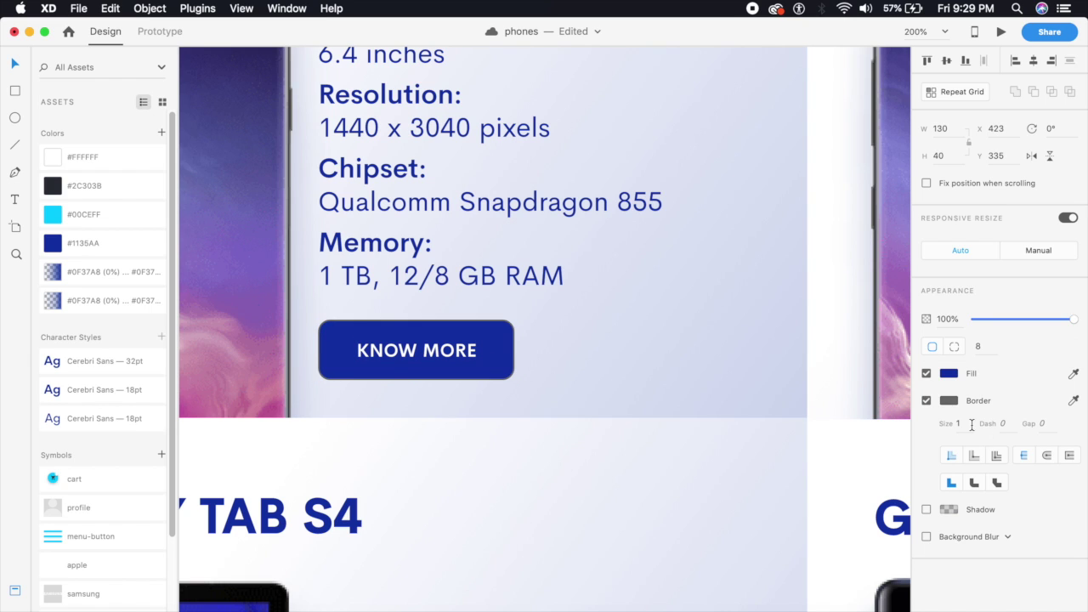
left_click(1073, 401)
left_click(53, 243)
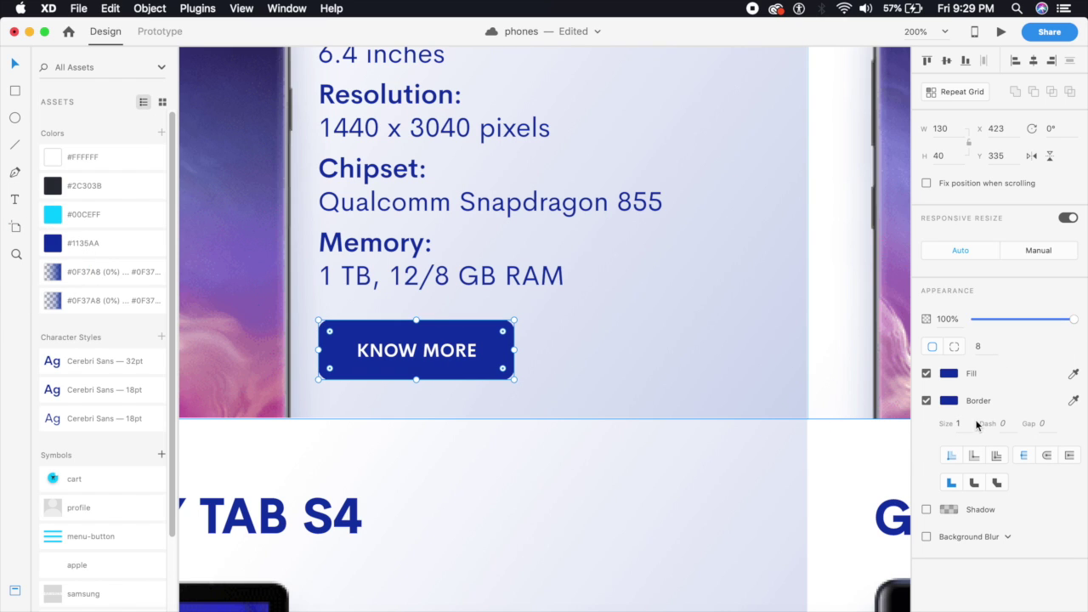
left_click(928, 402)
Add a #1135AA drop shadow at 50% opacity with Y offset 12 and blur 24
left_click(926, 428)
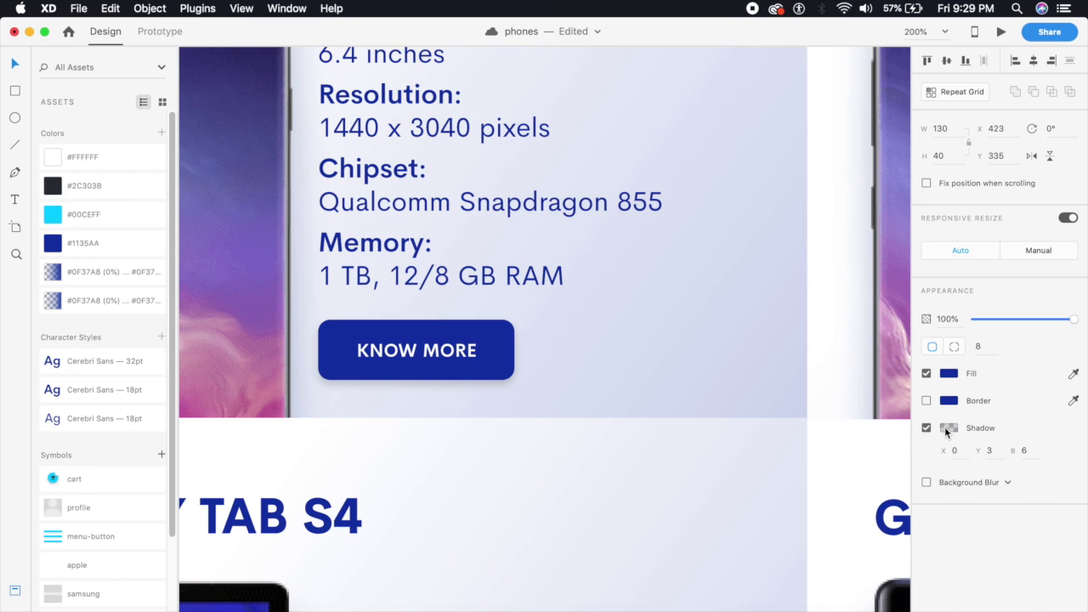
left_click(948, 429)
left_click(917, 479)
left_click(484, 365)
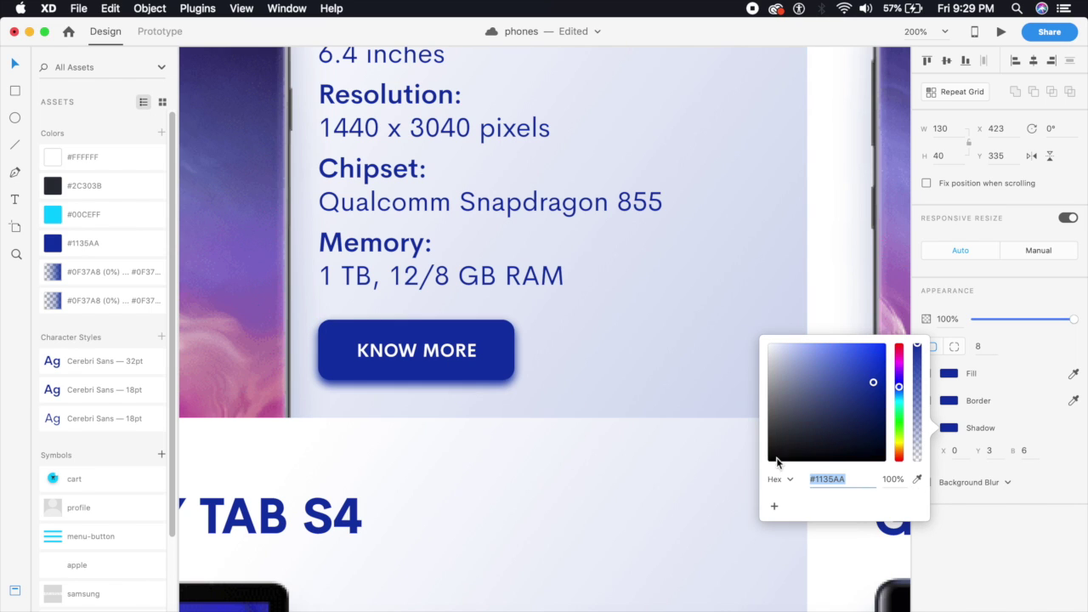
left_click(905, 479)
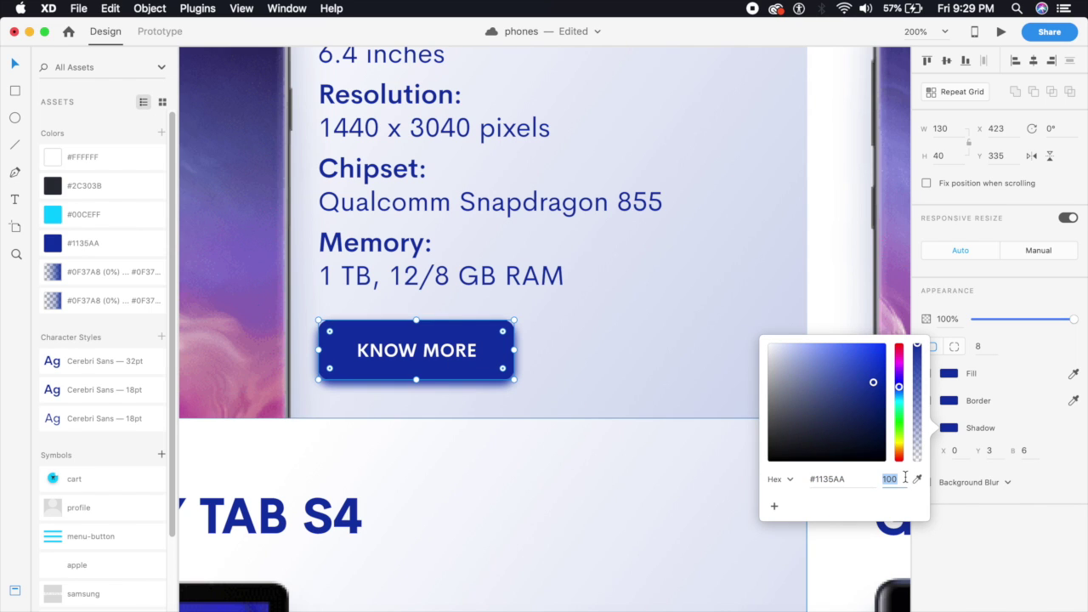
type("50")
key("Return")
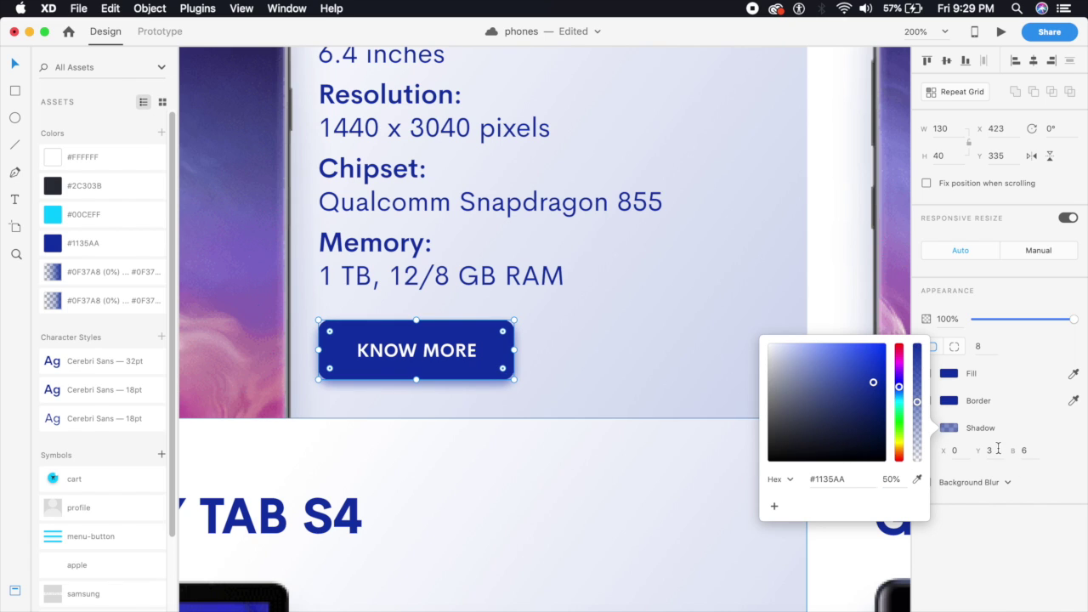
left_click(993, 450)
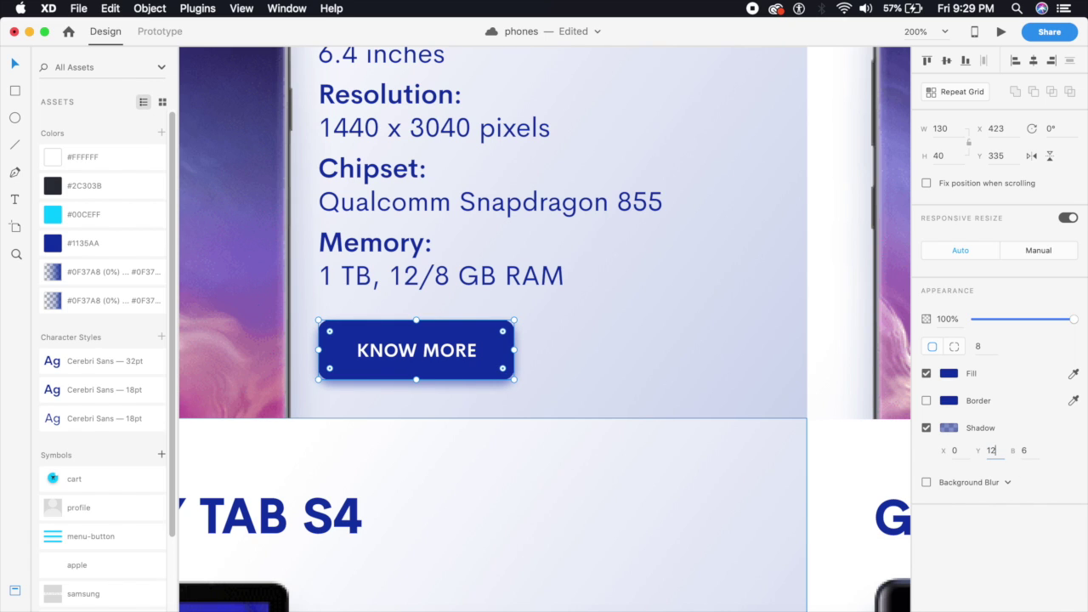
key("Return")
left_click(1026, 454)
type("2")
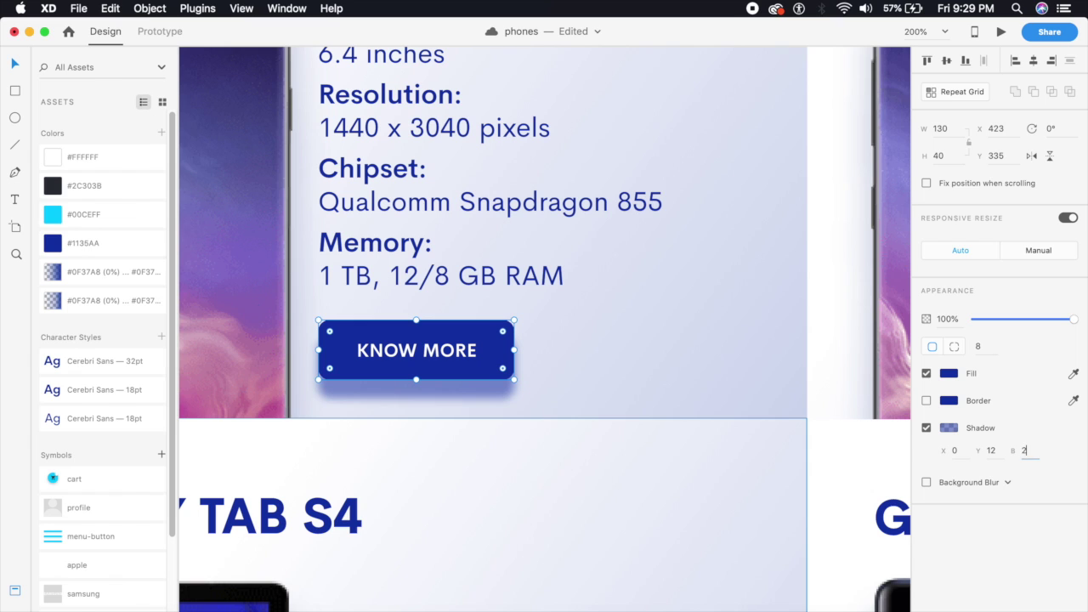
type("4")
key("Return")
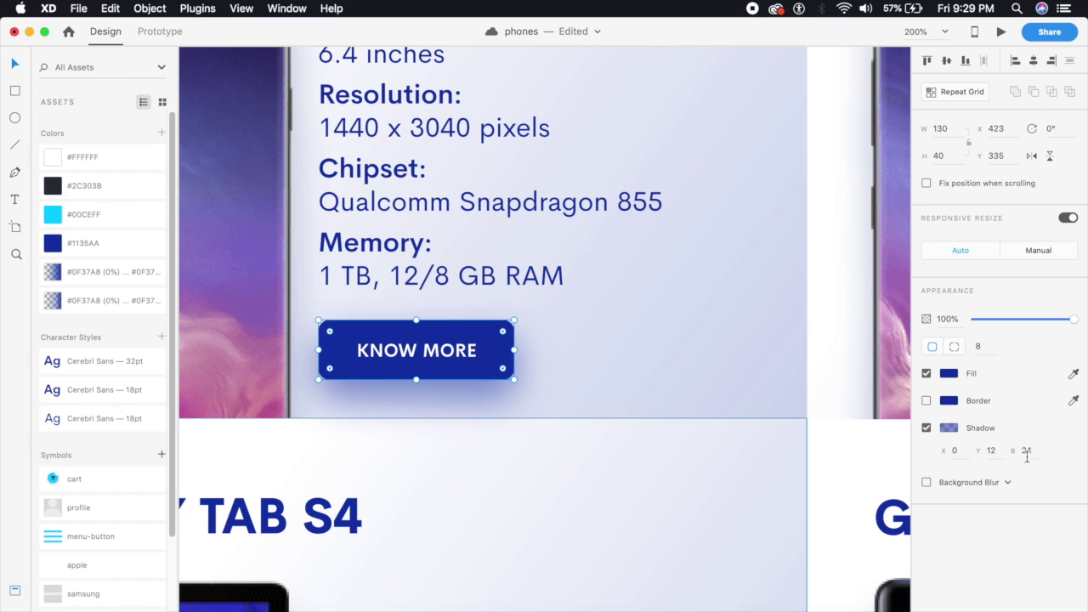
left_click(1026, 455)
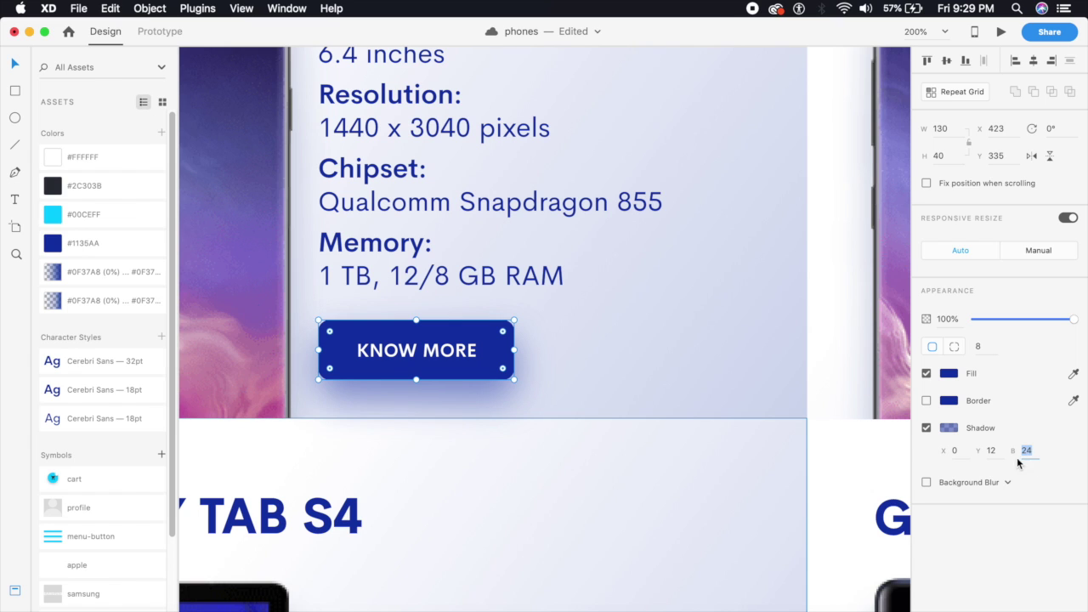
Zoom out and back in to check the button's shadow, then select the KNOW MORE text
left_click(782, 475)
key("super+minus")
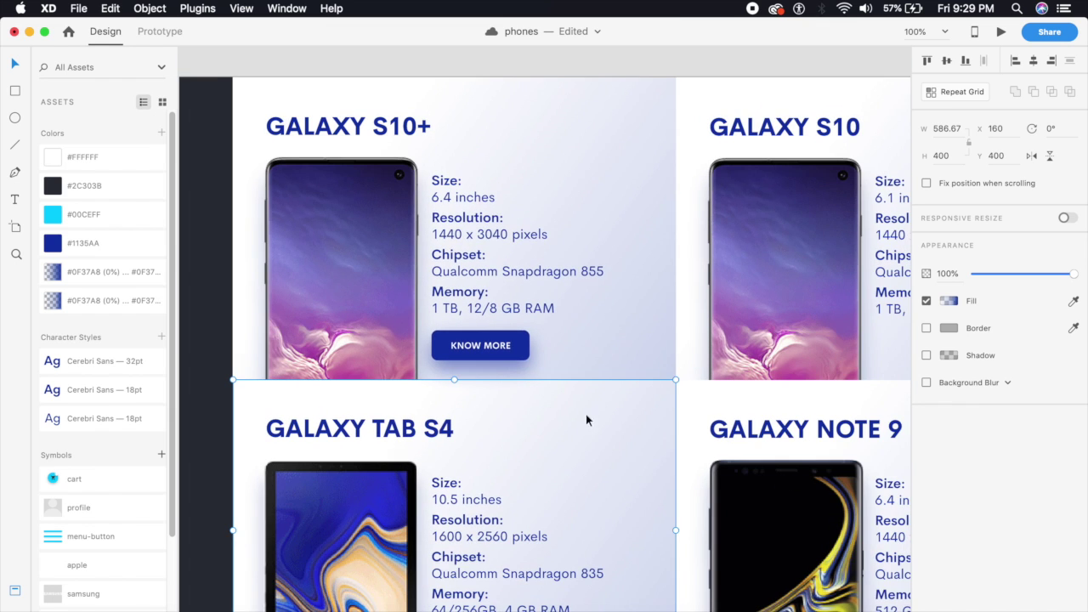
left_click(524, 347)
key("super+plus")
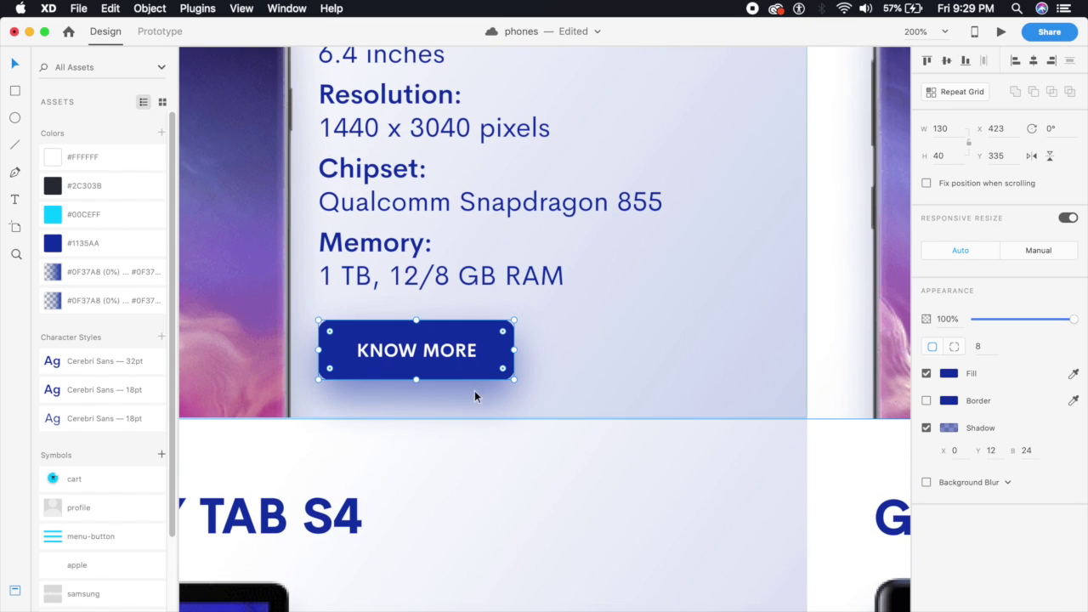
key("super+minus")
key("super+plus")
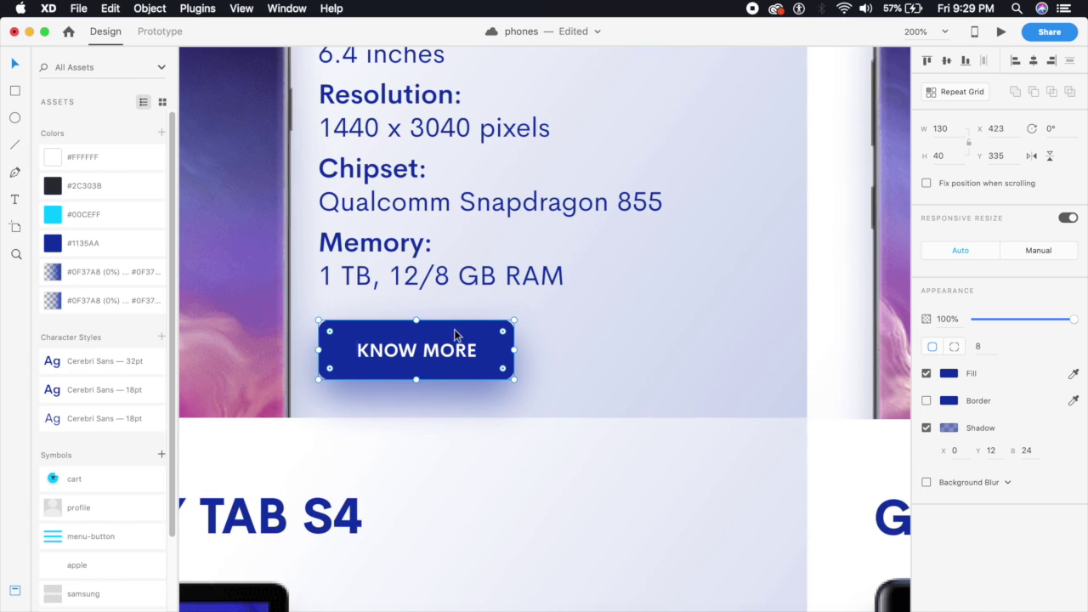
double_click(466, 355)
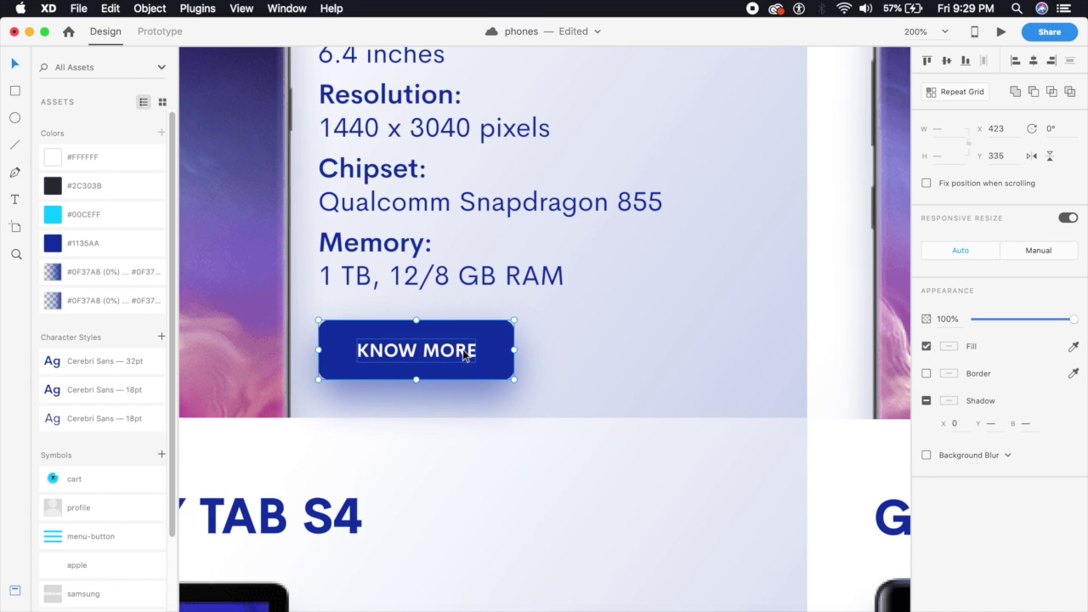
Draw a trial rectangle beside the KNOW MORE button, then delete it
left_click(480, 368)
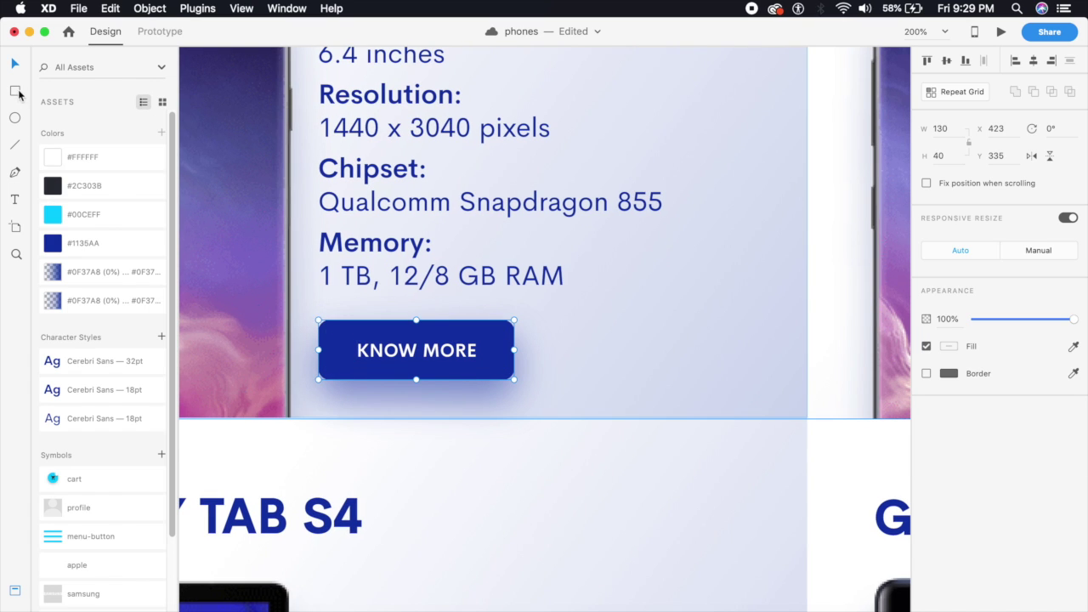
left_click(16, 92)
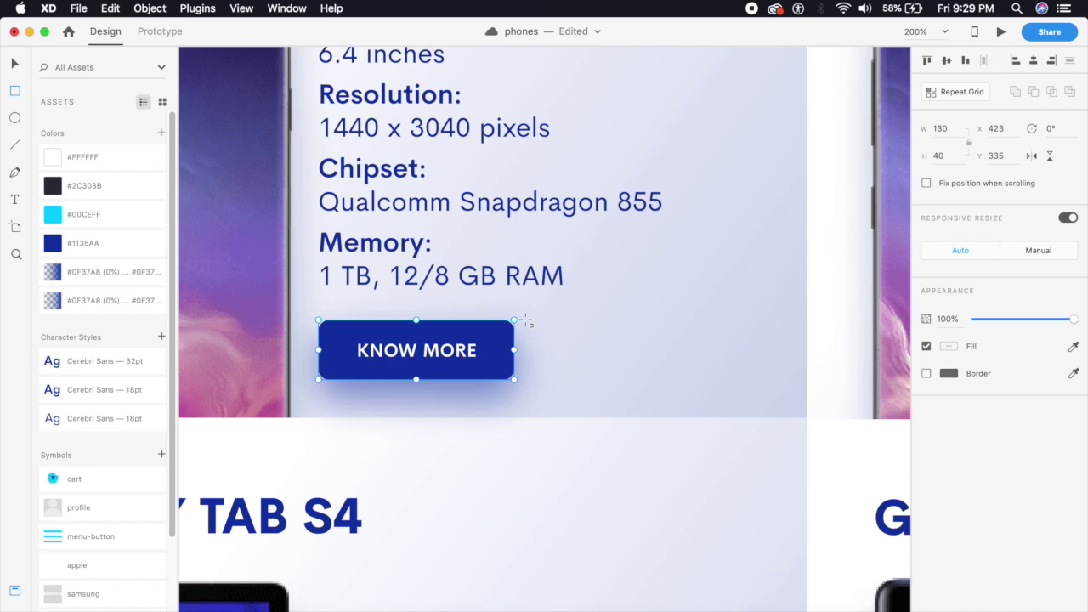
left_click_drag(525, 321, 722, 374)
left_click(14, 64)
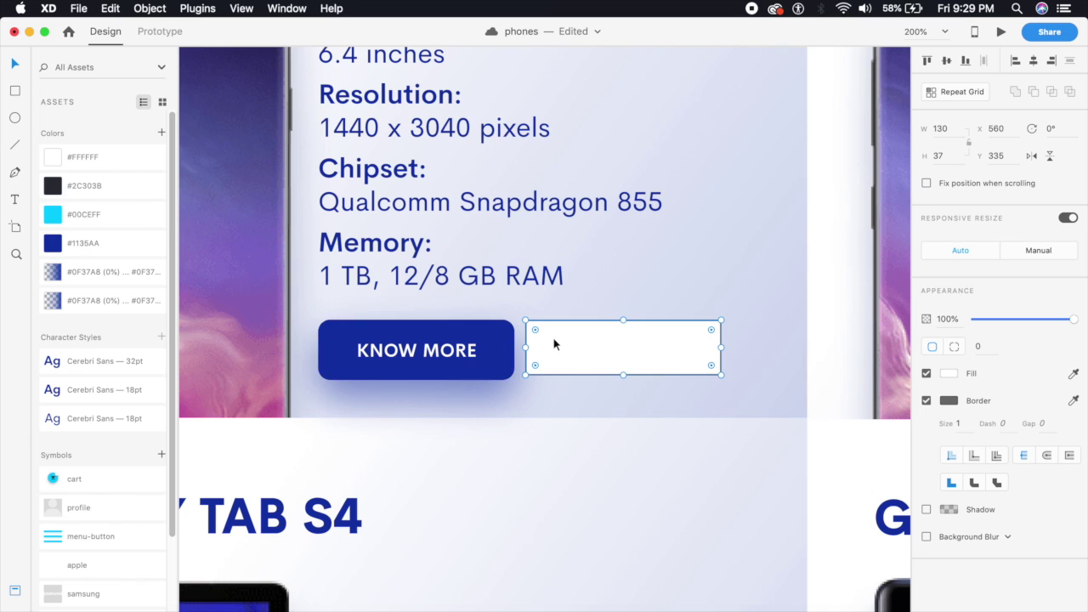
key("Delete")
left_click(497, 371)
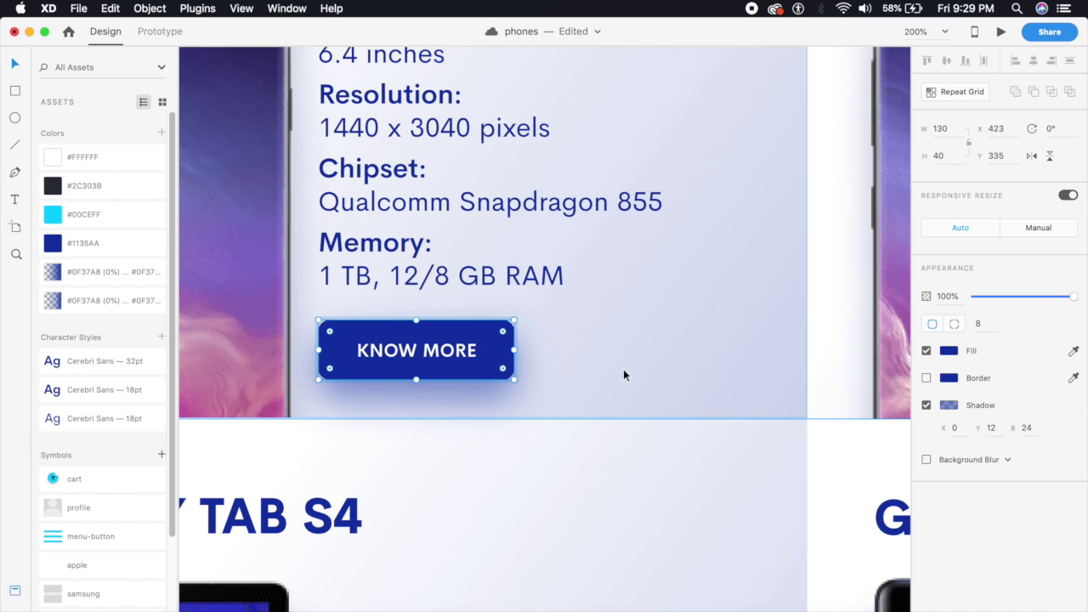
key("Delete")
Duplicate the blue button shape just to its right, remove its shadow, and fill it light grey #F2F2F2
left_click_drag(510, 355, 695, 370)
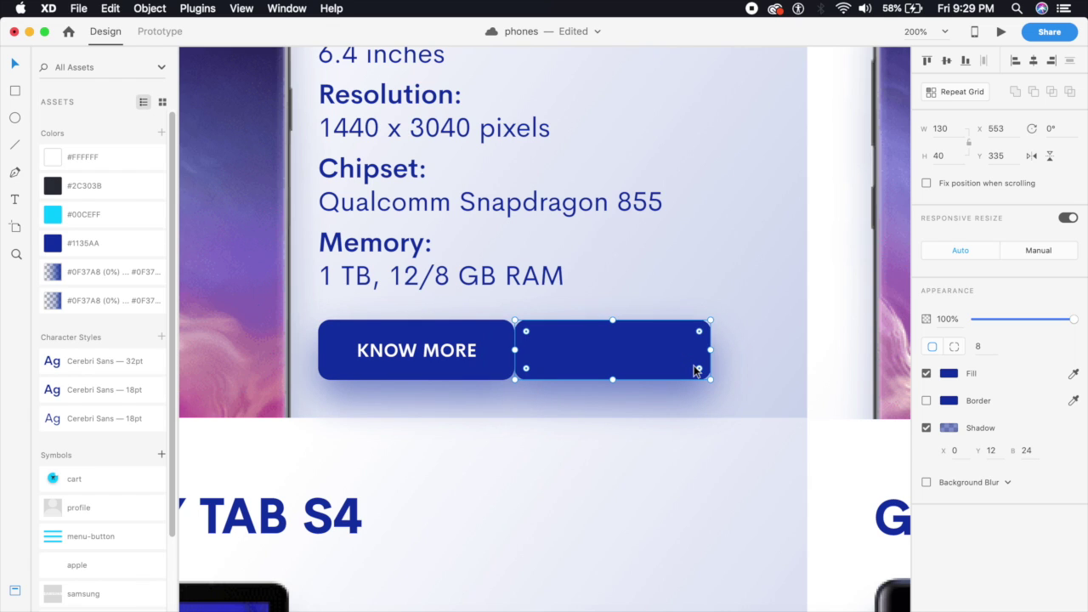
key("Right")
key("Right")
key("Right")
key("Right")
key("Right")
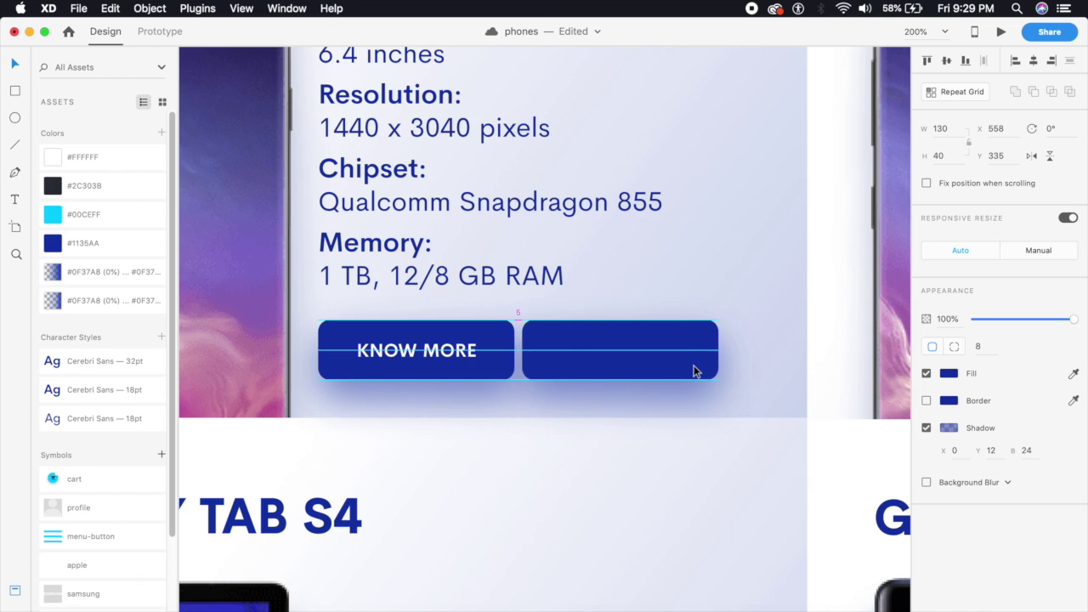
left_click(926, 428)
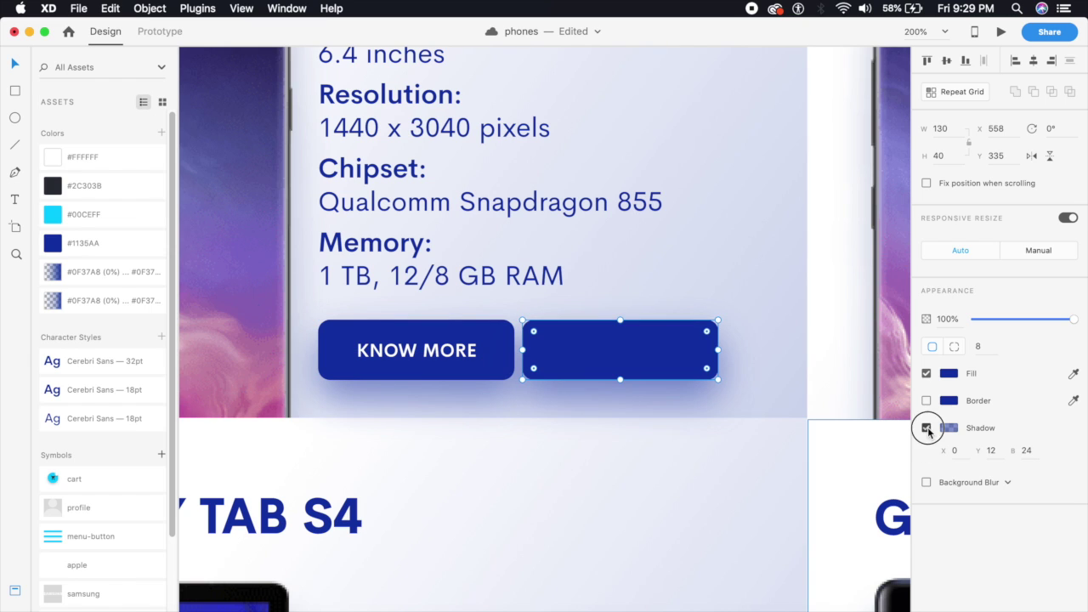
left_click(949, 375)
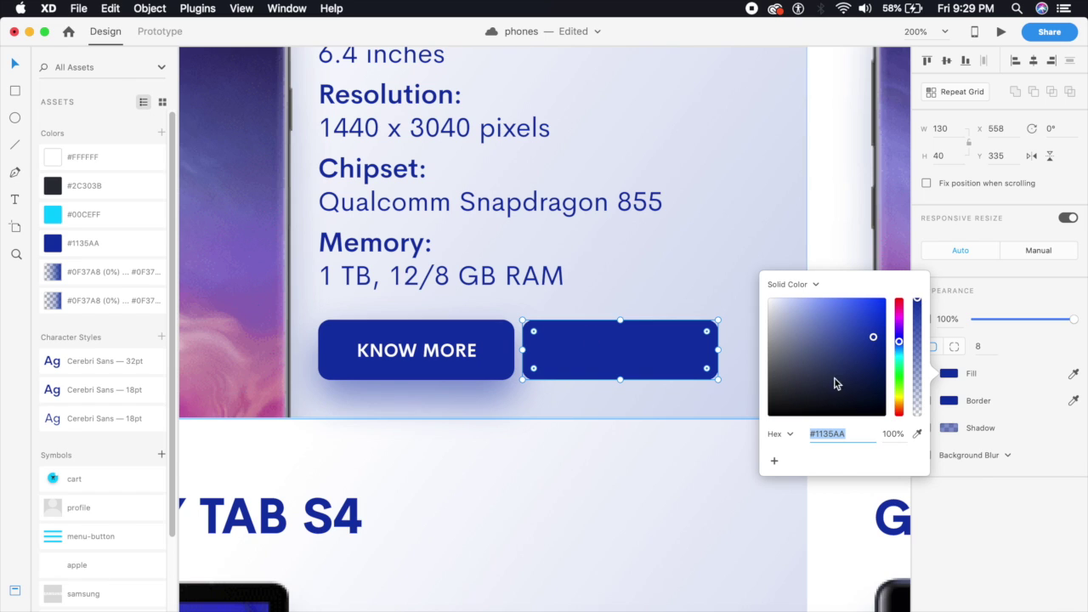
left_click_drag(787, 341, 764, 309)
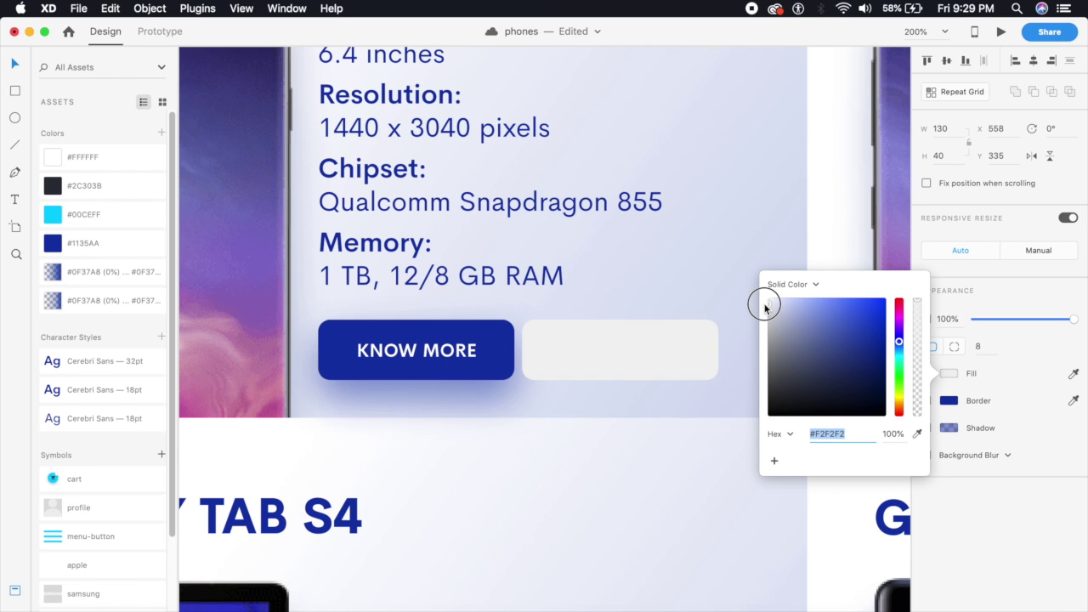
left_click(669, 316)
key("super+minus")
key("super+minus")
key("super+minus")
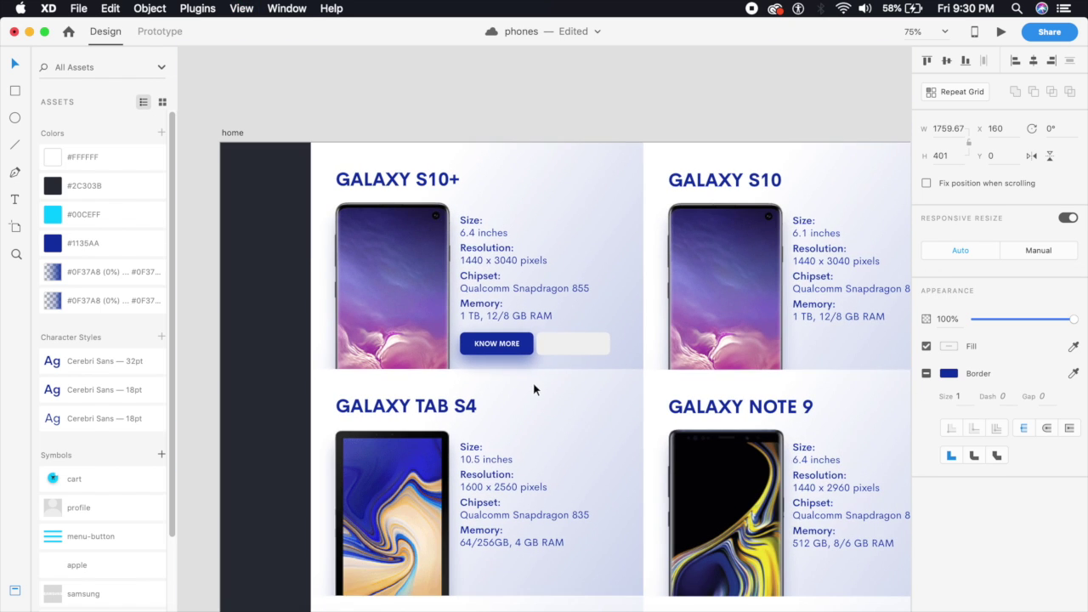
Nudge the grey button shape slightly right and zoom in on both buttons
double_click(548, 343)
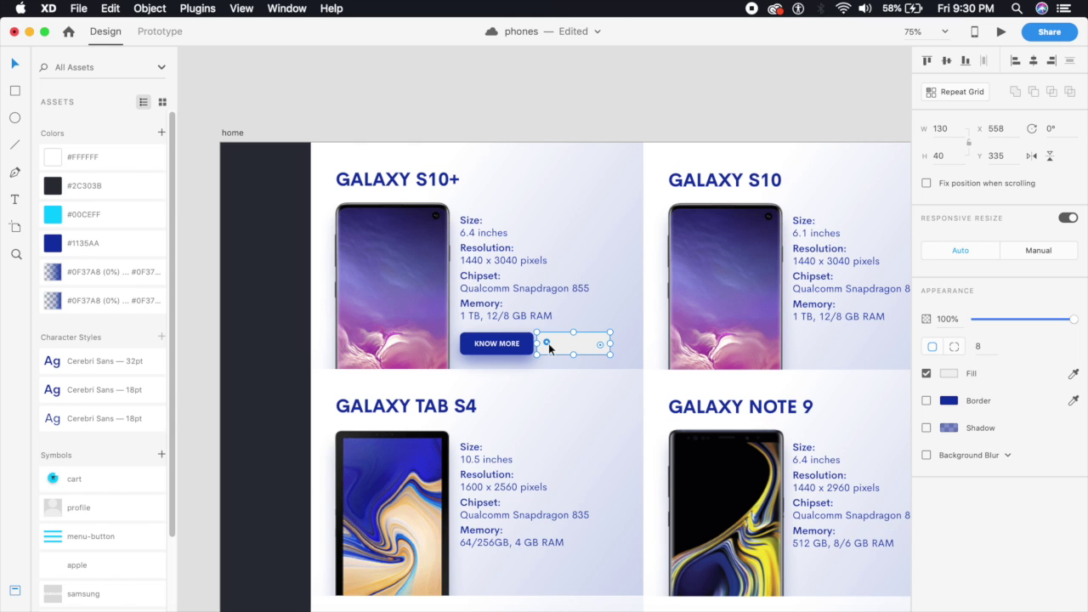
key("Right")
scroll(548, 343, "up", 5)
scroll(550, 344, "right", 2)
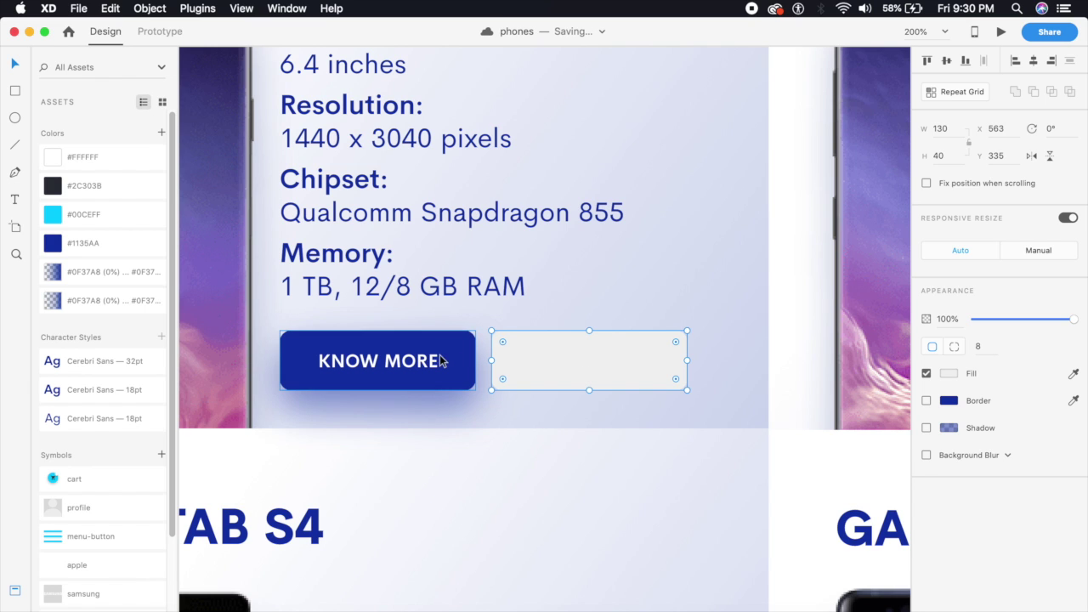
key("super+equal")
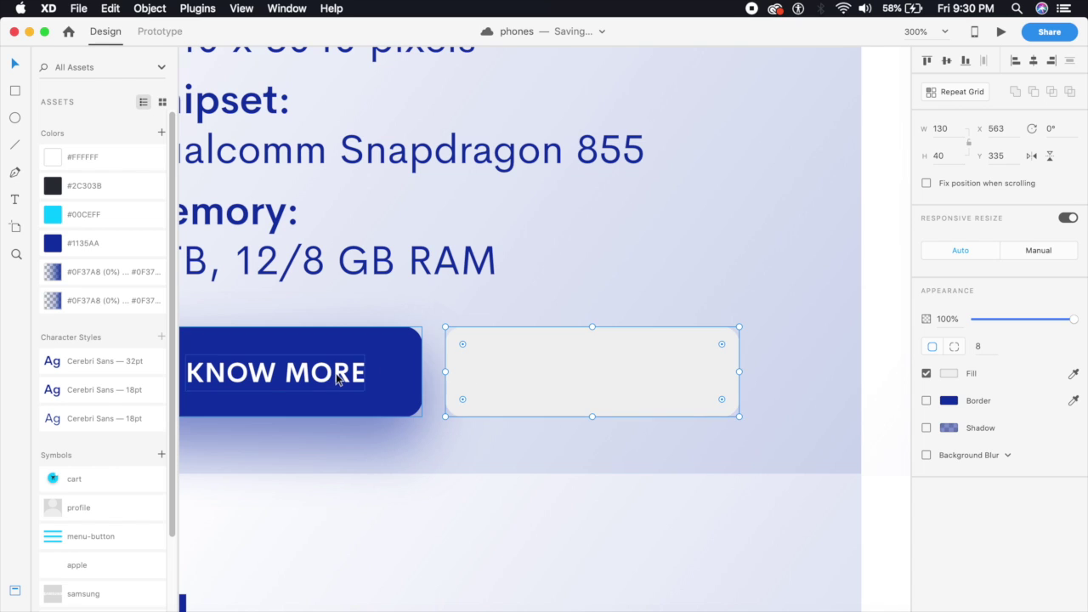
Copy the KNOW MORE label into the grey button as 'ADD TO CART' in dark #2C303B at 50% opacity
double_click(340, 371)
left_click(452, 380)
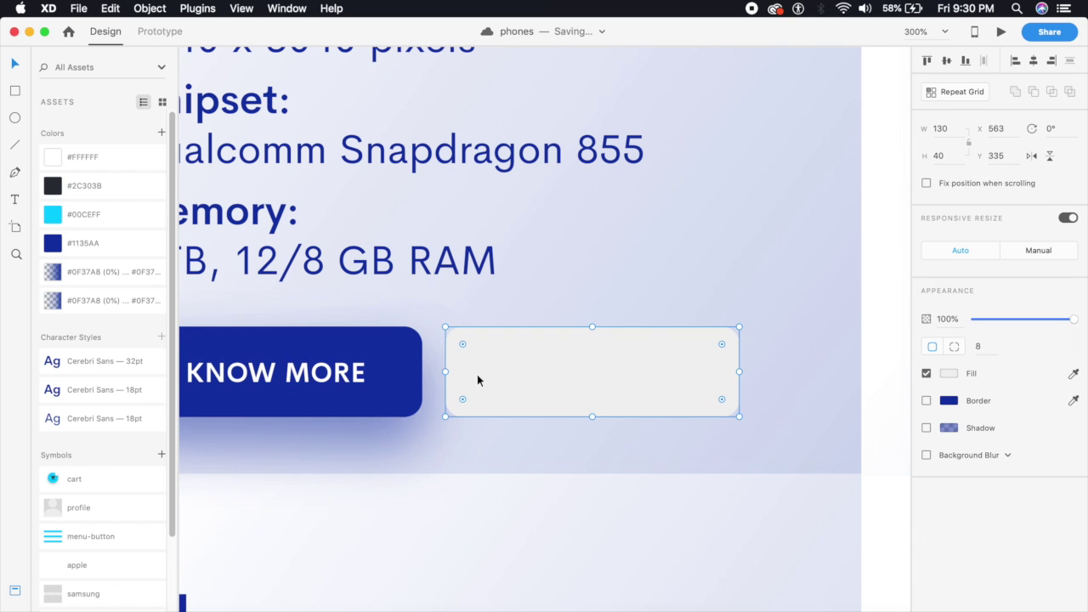
key("super+v")
left_click_drag(357, 371, 668, 372)
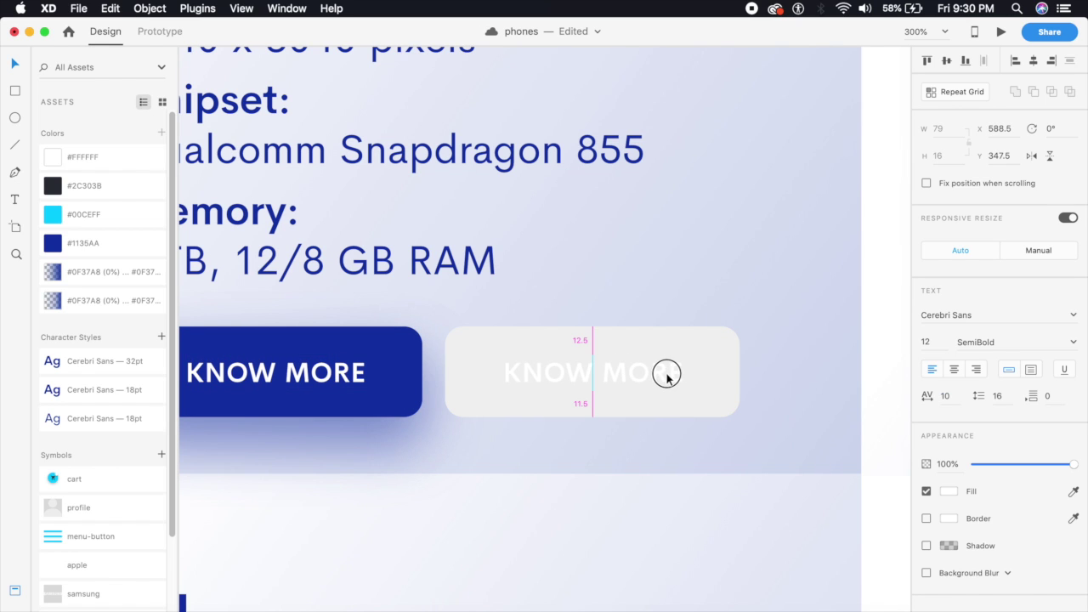
double_click(639, 372)
type("ADD TO CART")
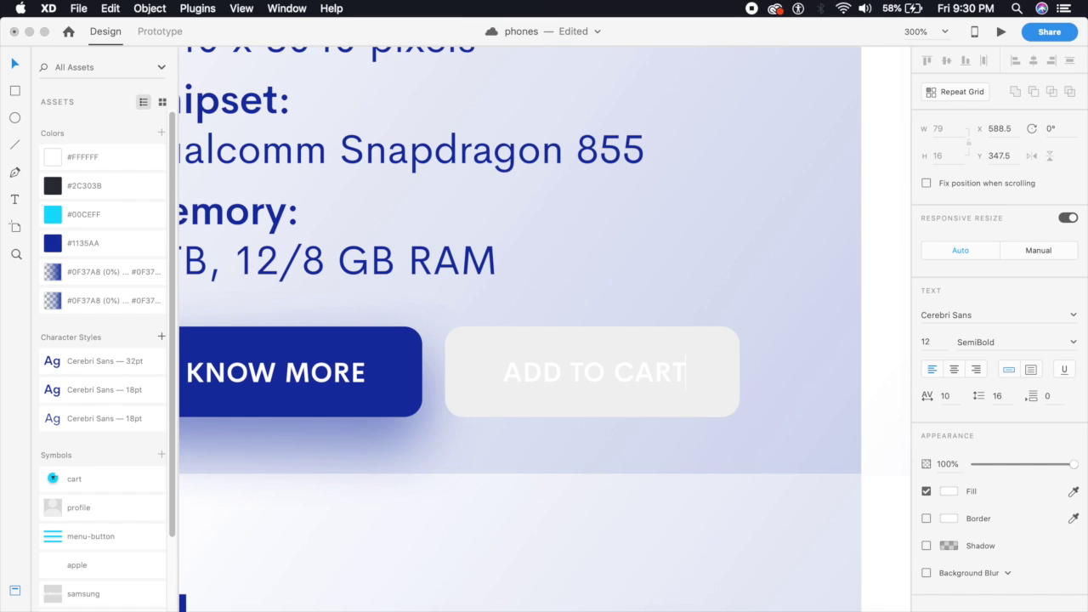
key("Escape")
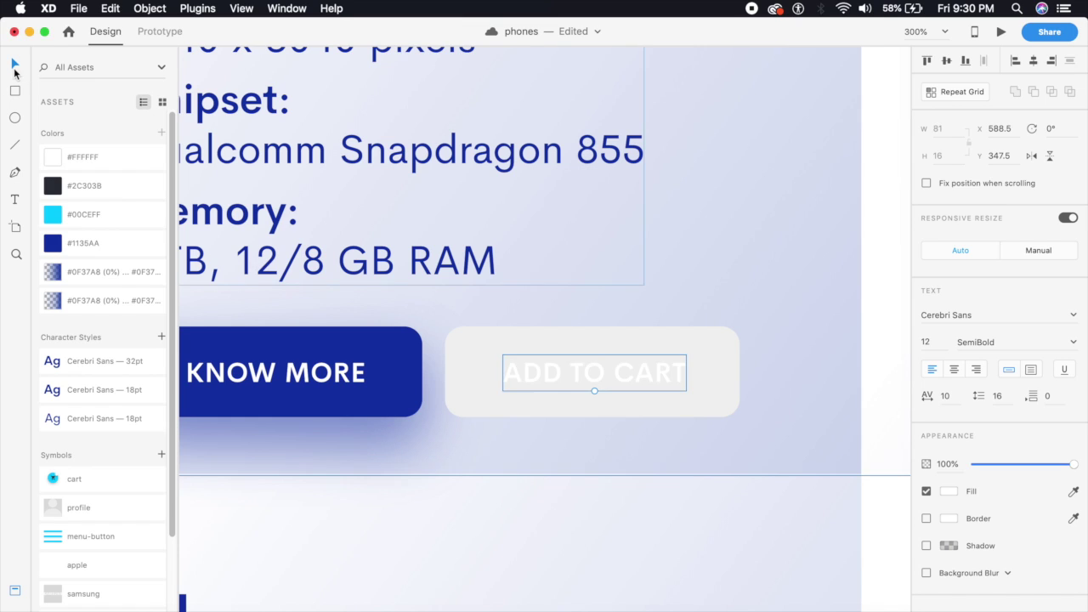
left_click(91, 194)
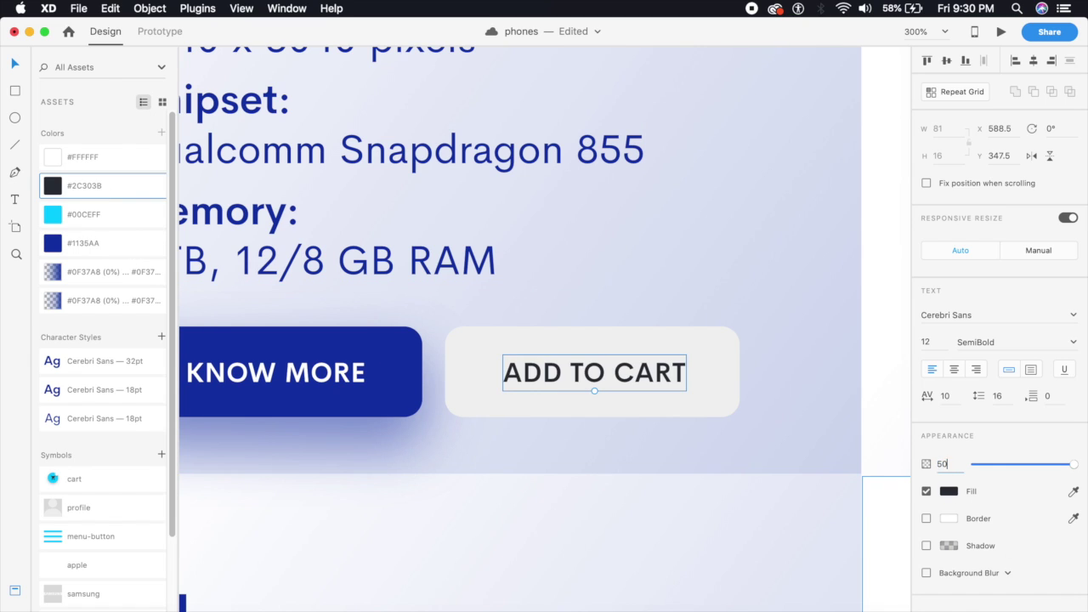
key("Return")
Centre the ADD TO CART label in its button and group the label with the shape
key("super+1")
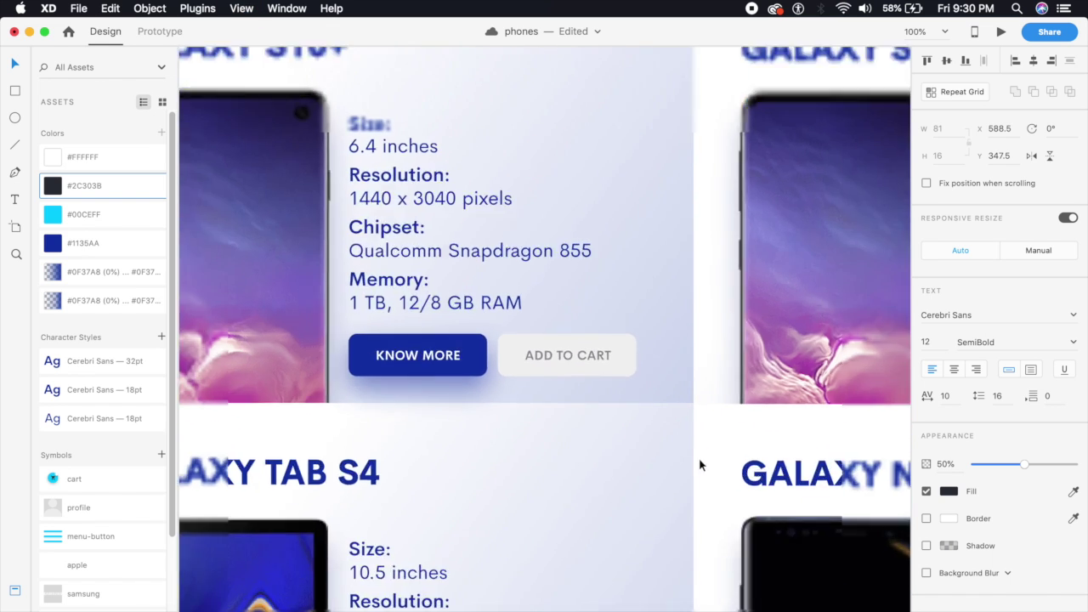
key("super+2")
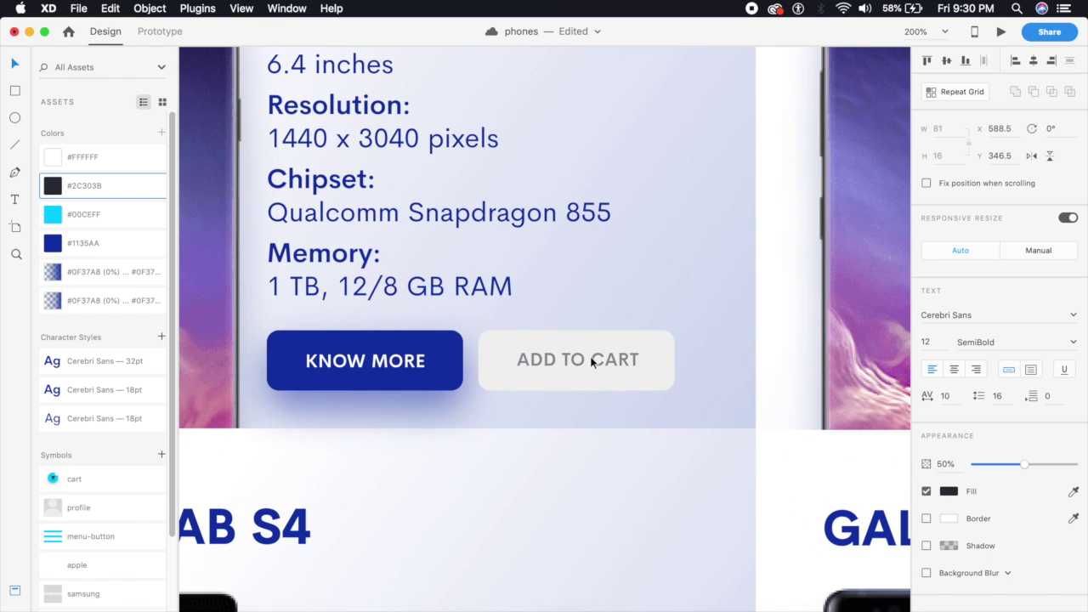
key("Left")
key("Left")
key("Right")
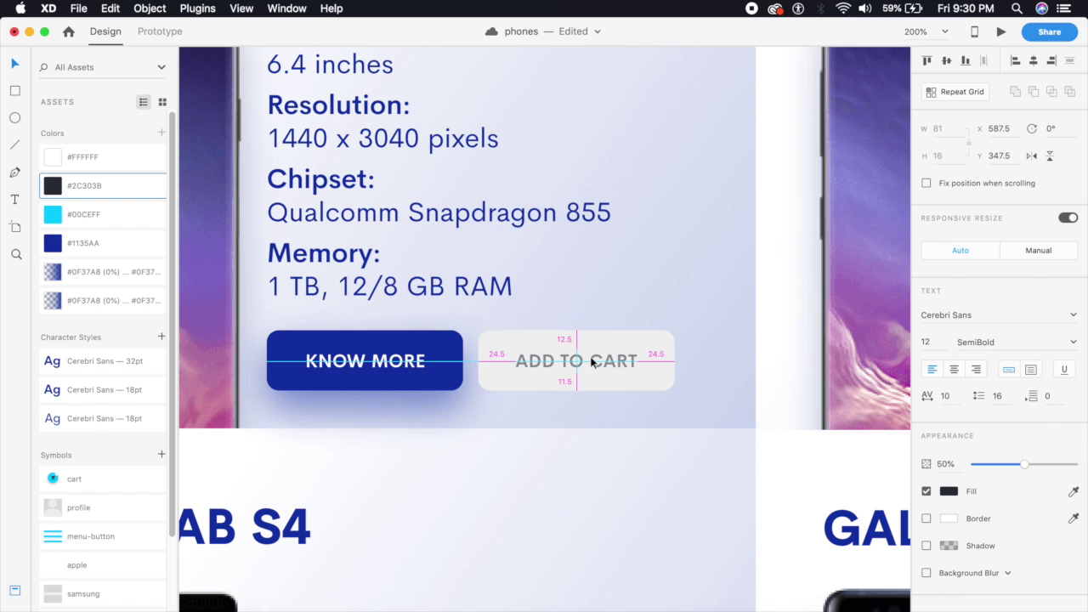
left_click(652, 383, "shift")
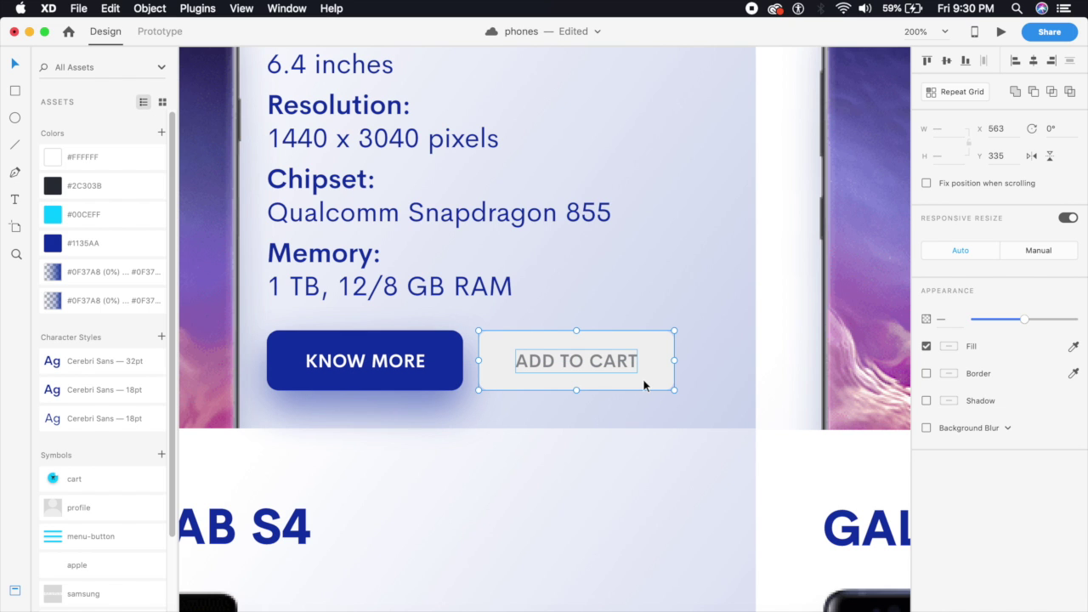
key("super+g")
key("super+0")
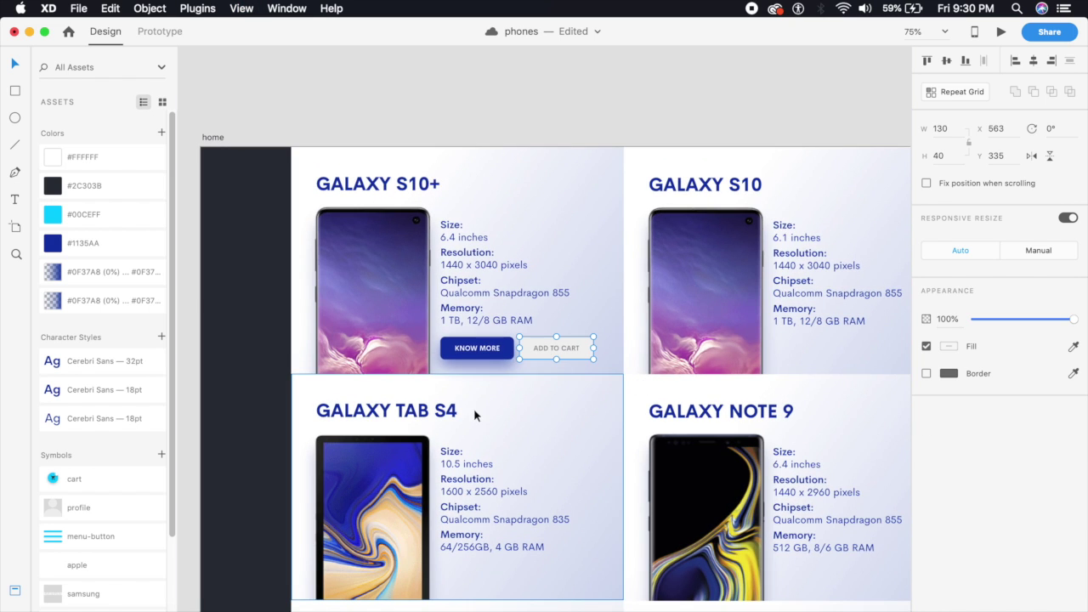
Duplicate the KNOW MORE and ADD TO CART buttons onto the GALAXY S10 card, then review the cards
left_click(485, 349)
left_click(537, 345, "shift")
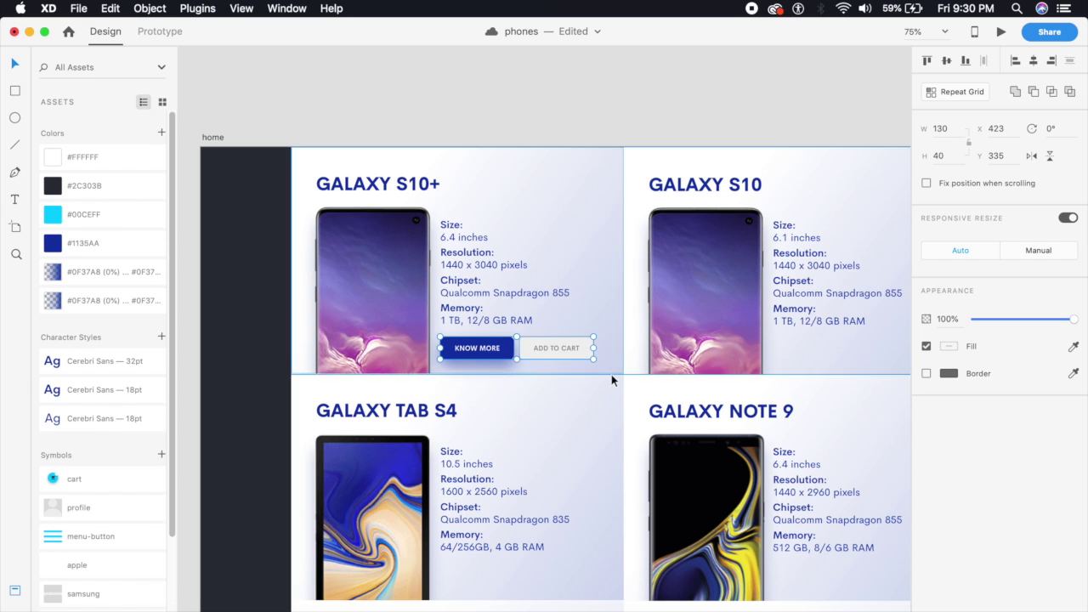
scroll(611, 380, "right", 5)
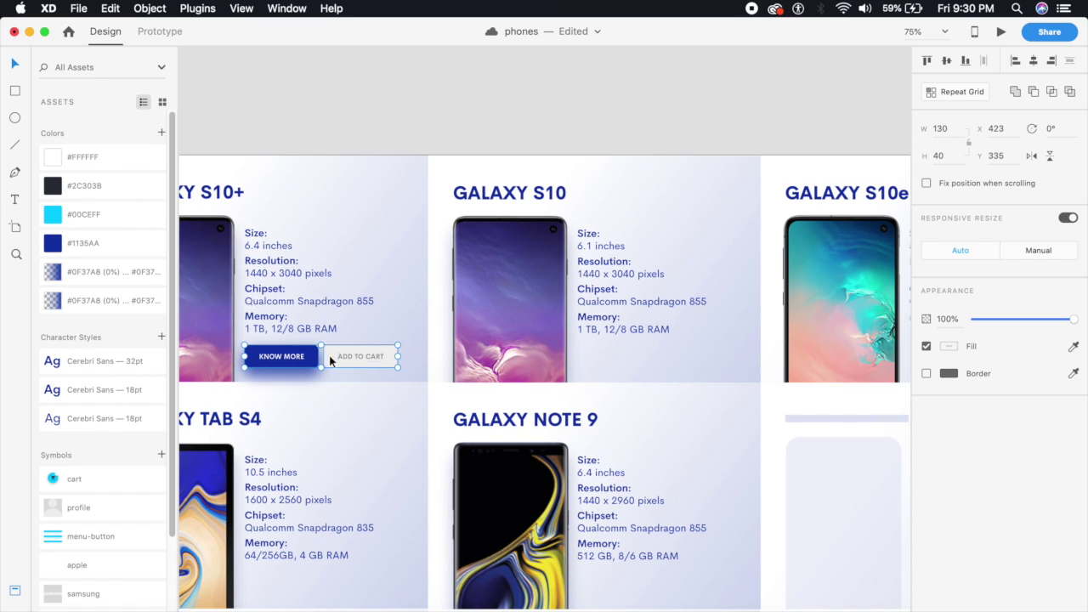
left_click_drag(330, 360, 680, 366)
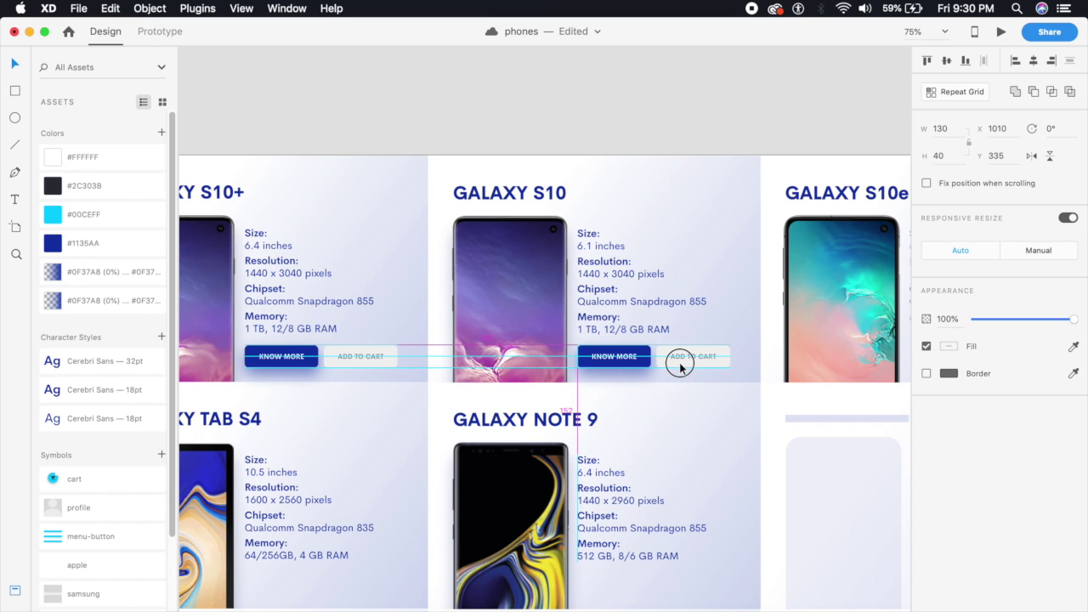
key("super+1")
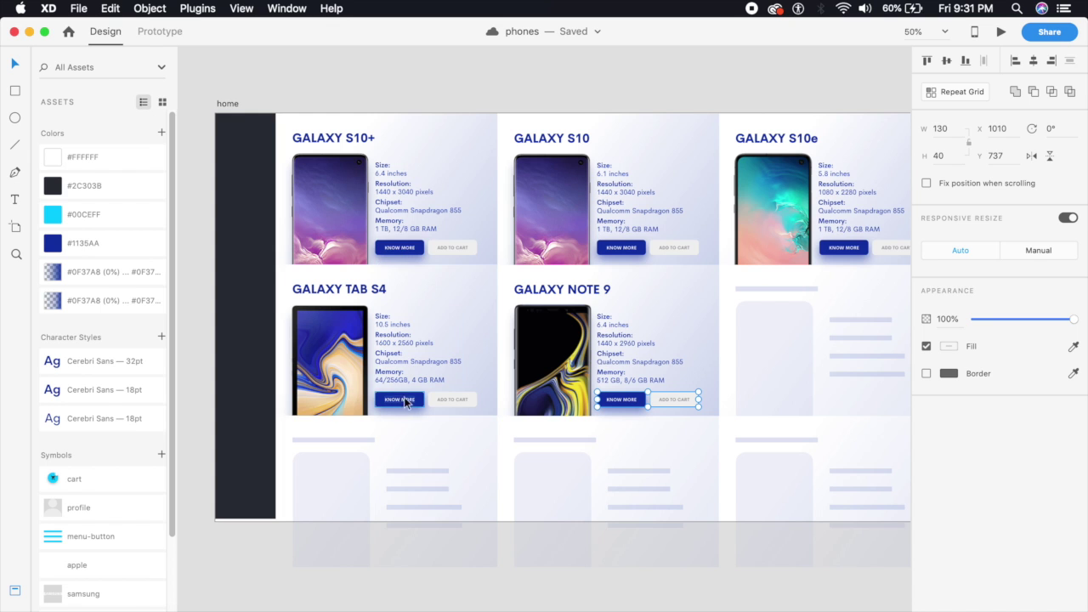
scroll(451, 332, "left", 5)
scroll(450, 332, "up", 1)
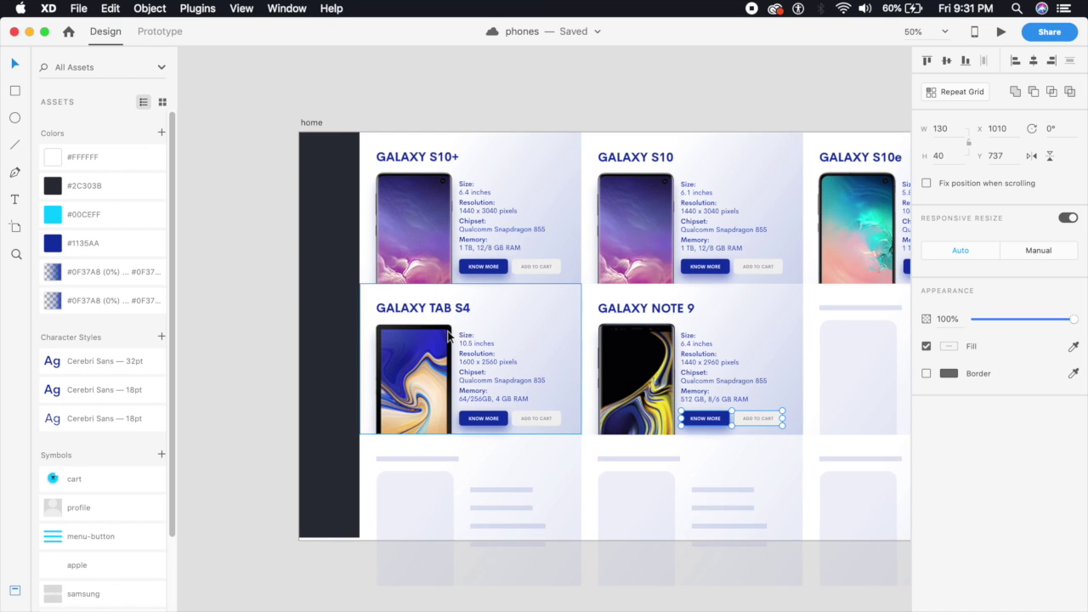
scroll(449, 336, "up", 3)
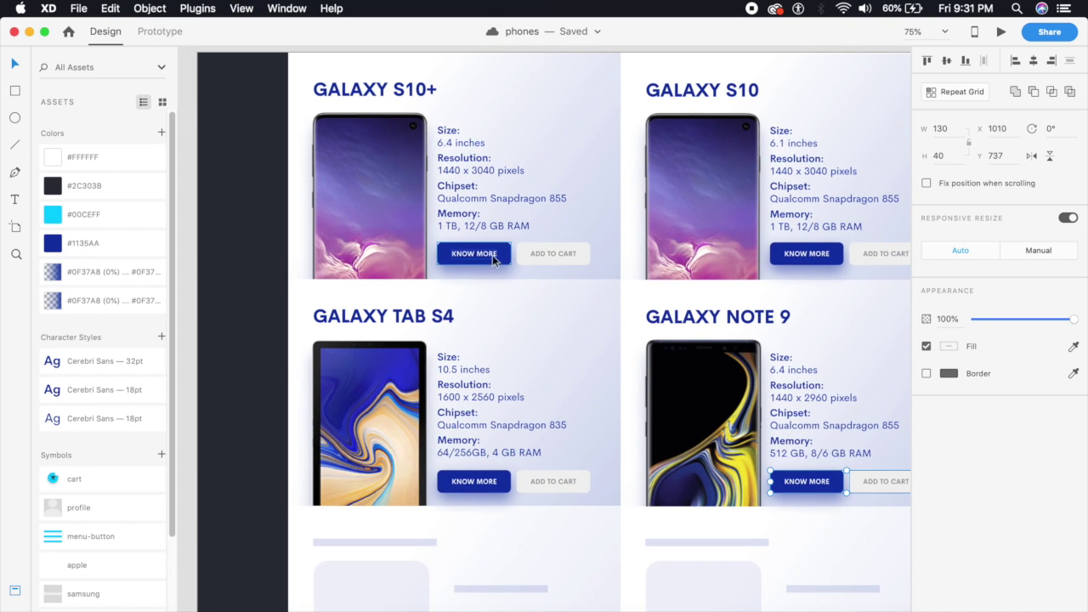
scroll(437, 349, "left", 6)
scroll(437, 349, "up", 2)
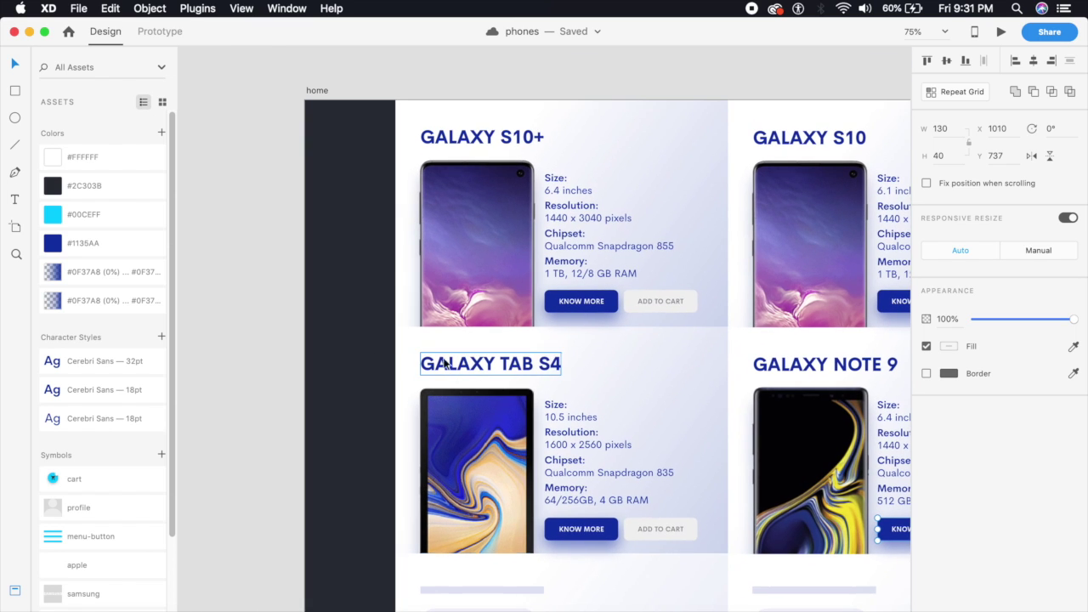
scroll(352, 354, "left", 2)
scroll(352, 354, "up", 1)
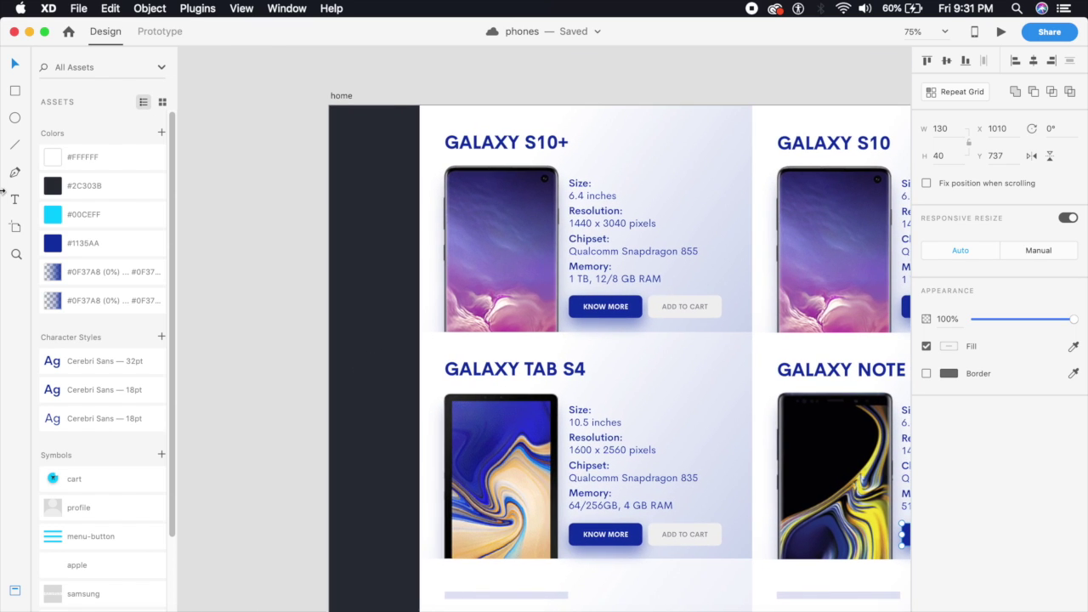
Place the menu-button symbol from Assets at the top of the dark sidebar, nudged slightly down
left_click(368, 131)
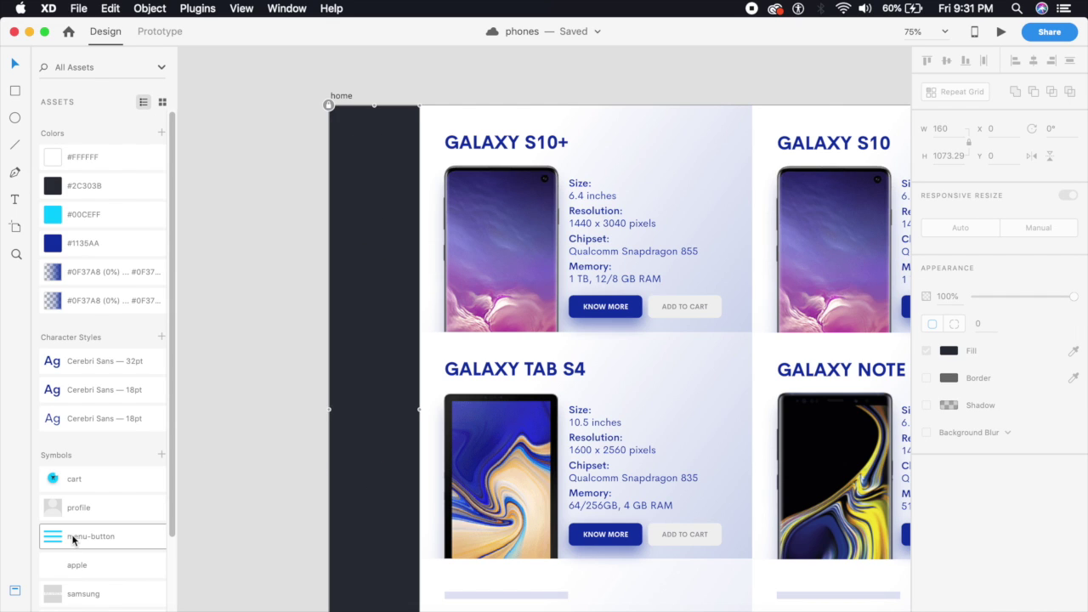
scroll(92, 548, "down", 2)
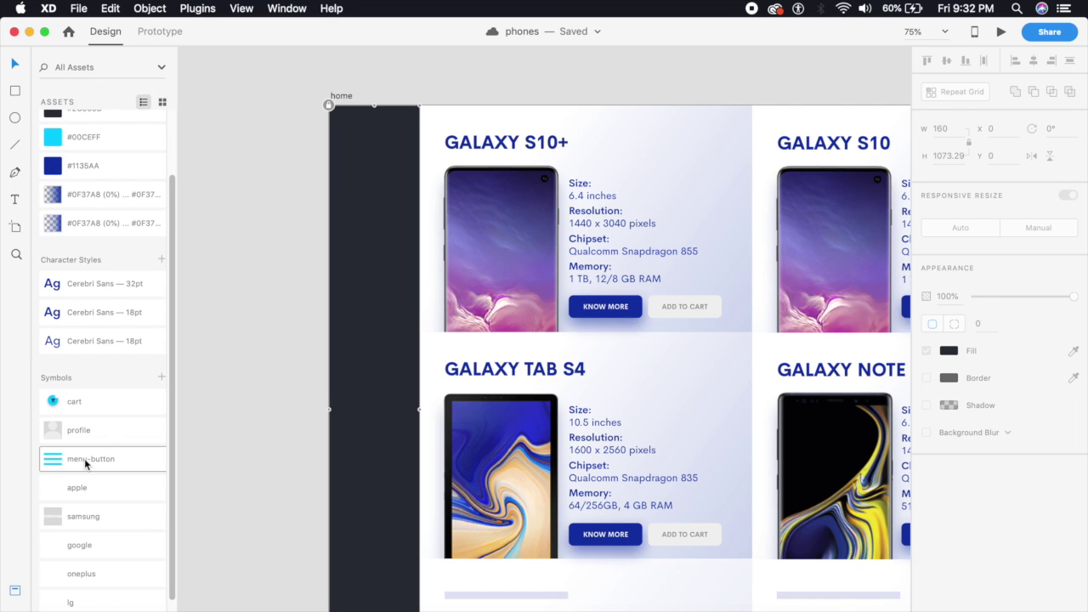
left_click_drag(85, 463, 386, 167)
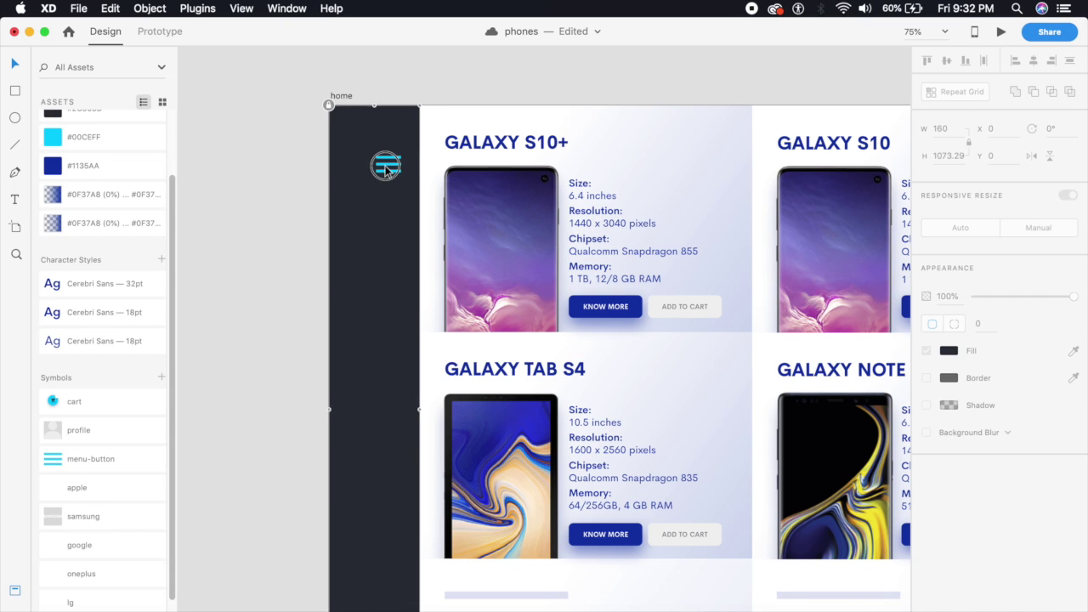
left_click(319, 198)
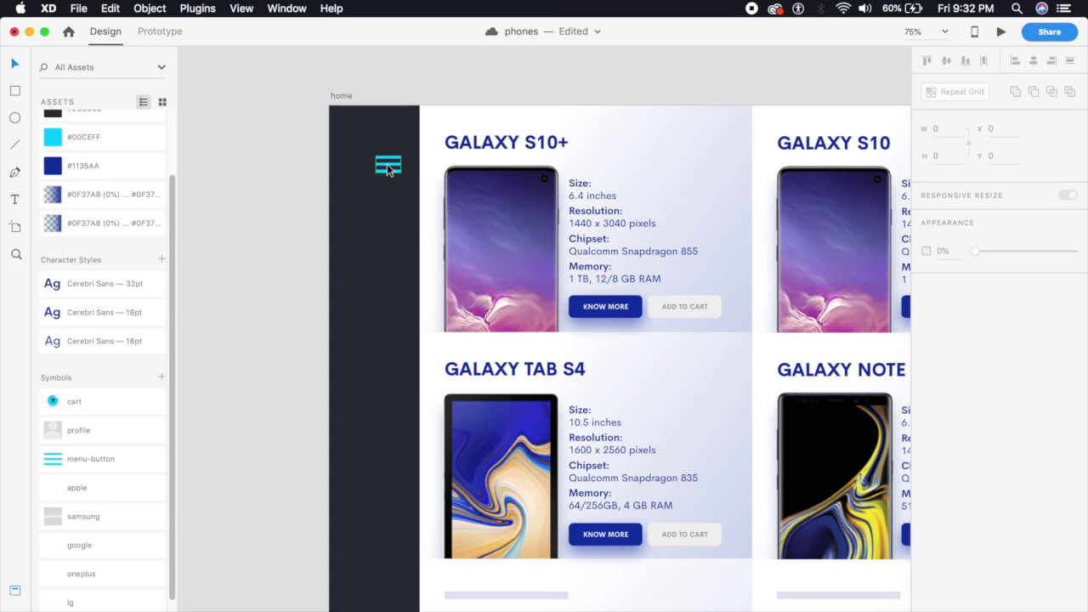
left_click_drag(386, 164, 371, 120)
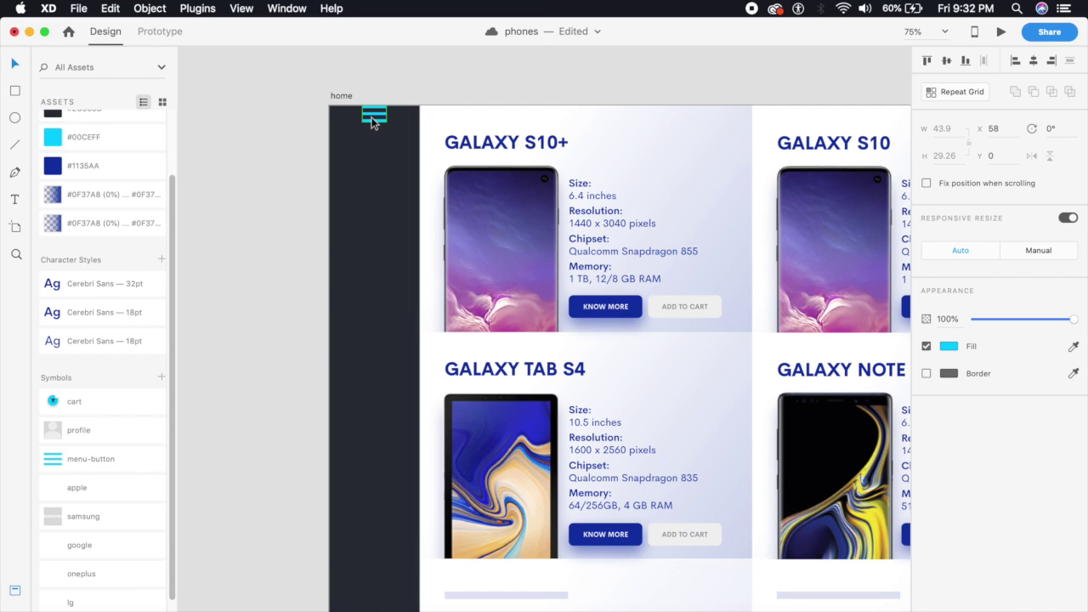
key("shift+Down")
key("shift+Down")
key("shift+Down")
key("shift+Down")
key("shift+Down")
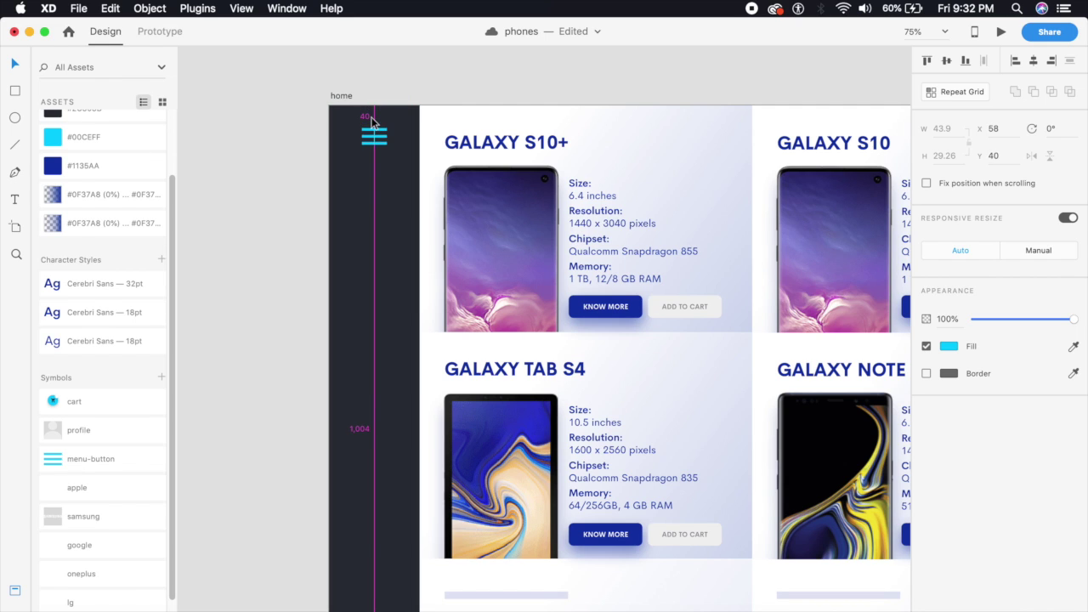
left_click(275, 204)
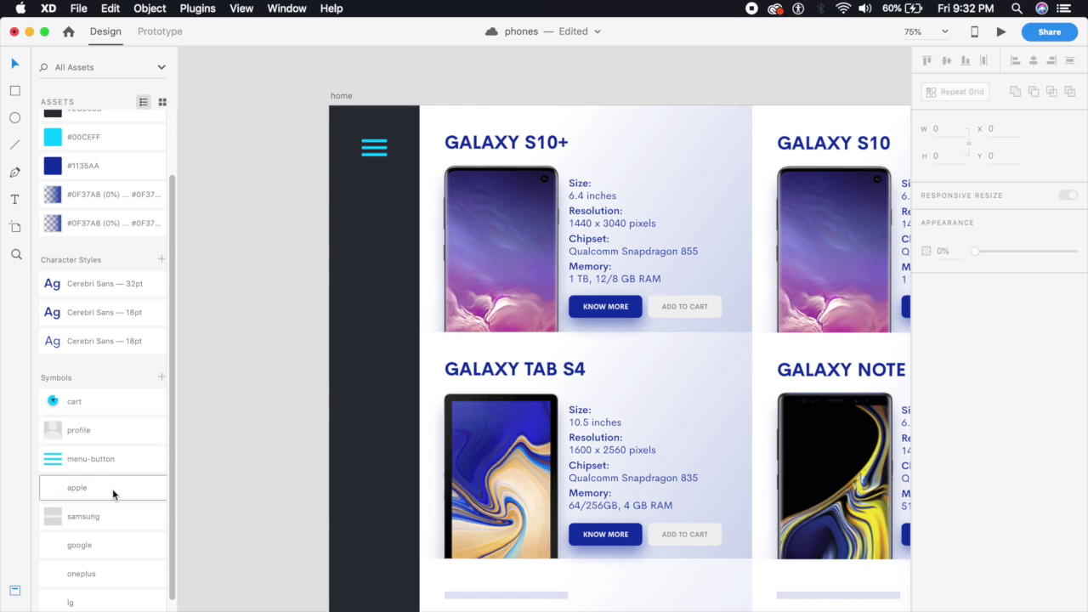
Place the Apple logo symbol below the menu icon, adjusting its spacing to Y 150
left_click_drag(113, 494, 381, 207)
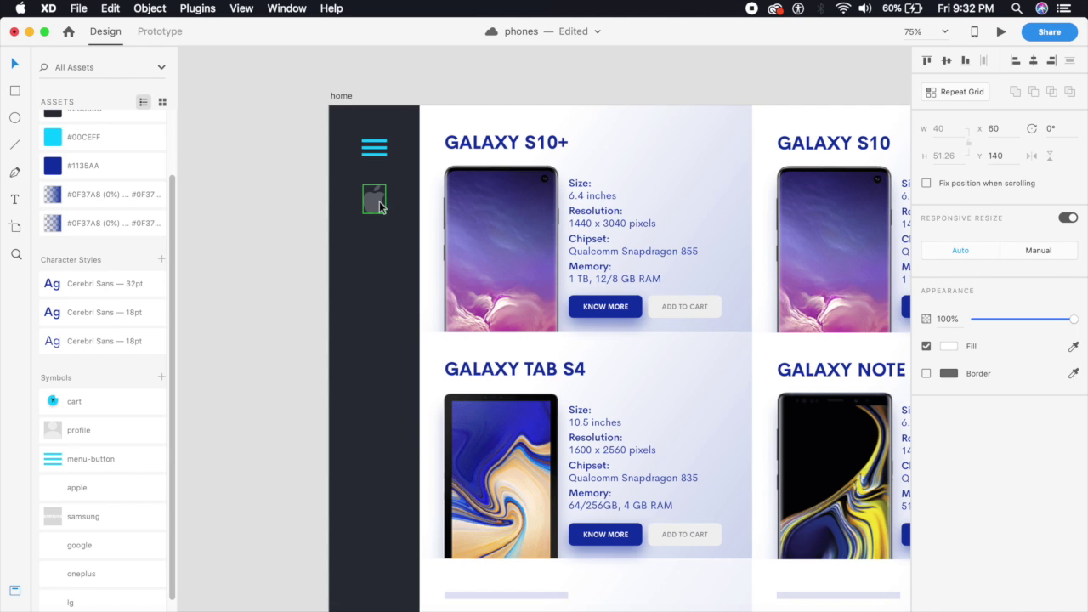
key("shift+Up")
key("shift+Up")
key("shift+Up")
key("shift+Up")
key("shift+Up")
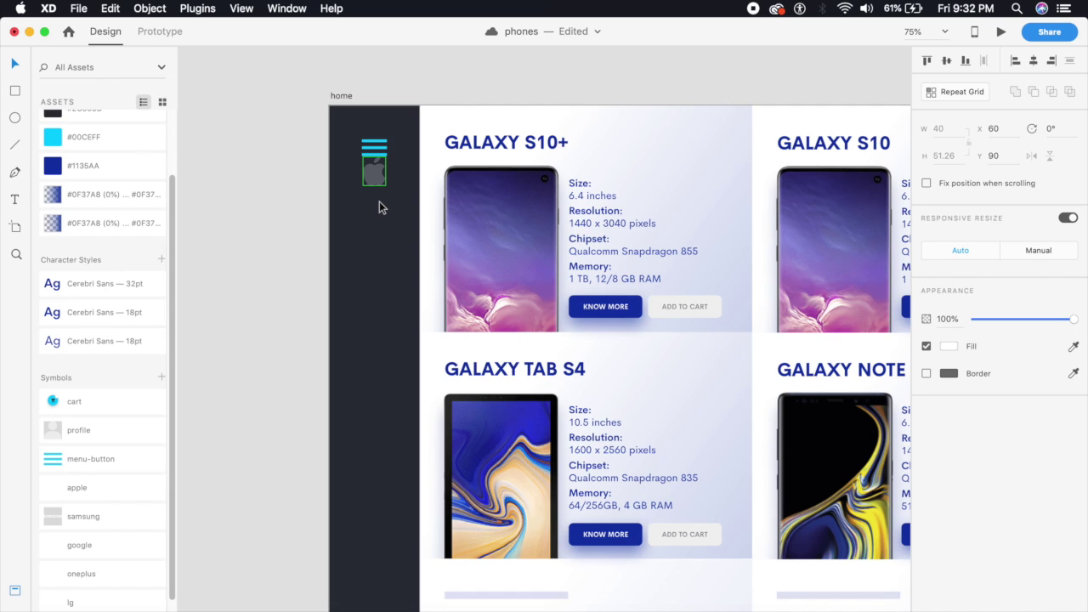
key("shift+Down")
key("shift+Down")
key("shift+Down")
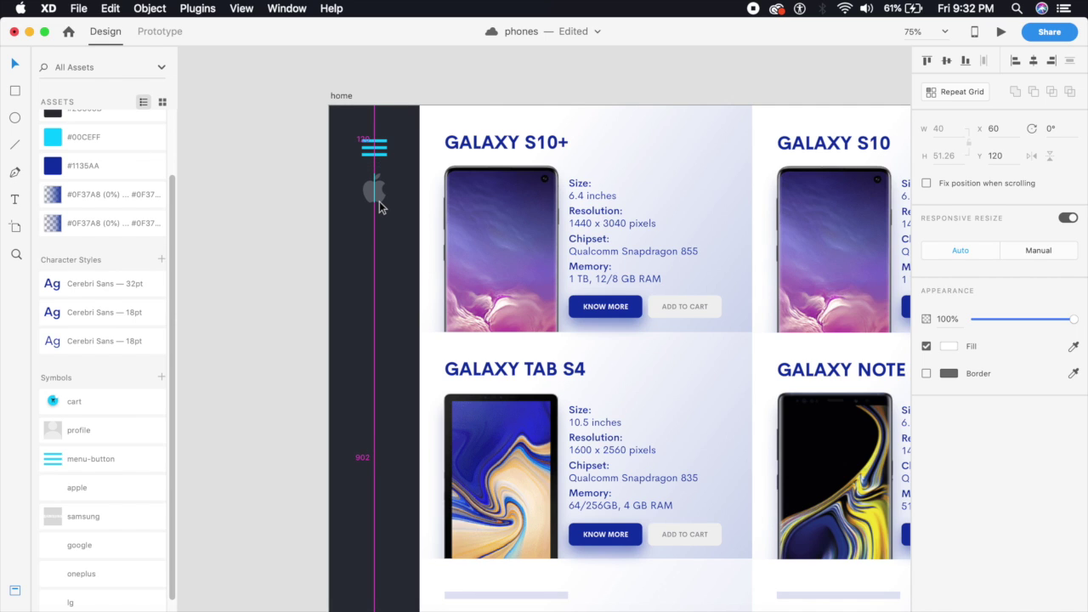
key("shift+Down")
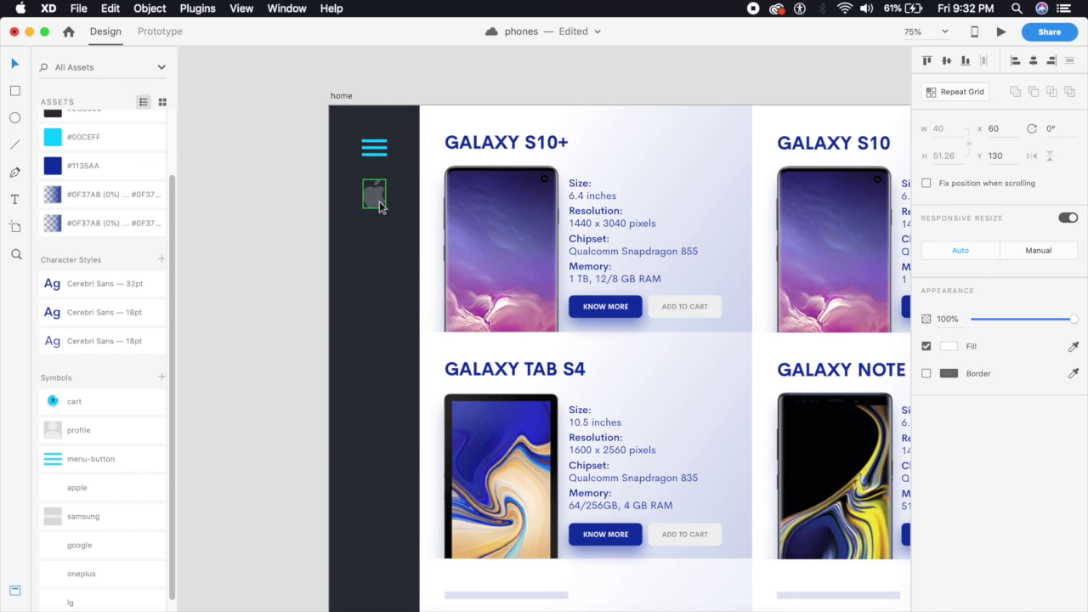
key("shift+Down")
key("shift+Down")
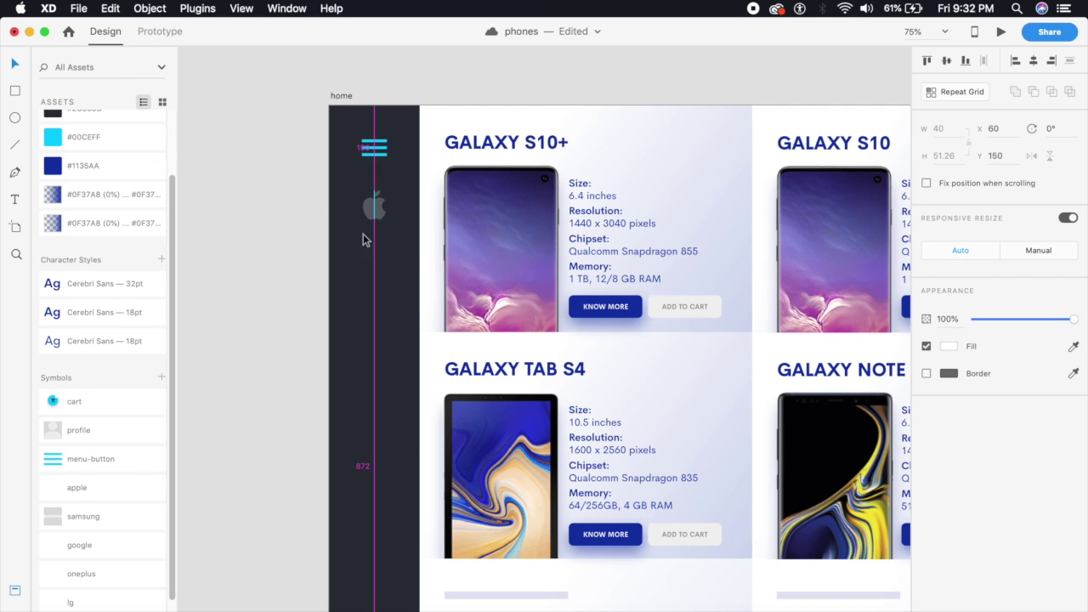
left_click(362, 240)
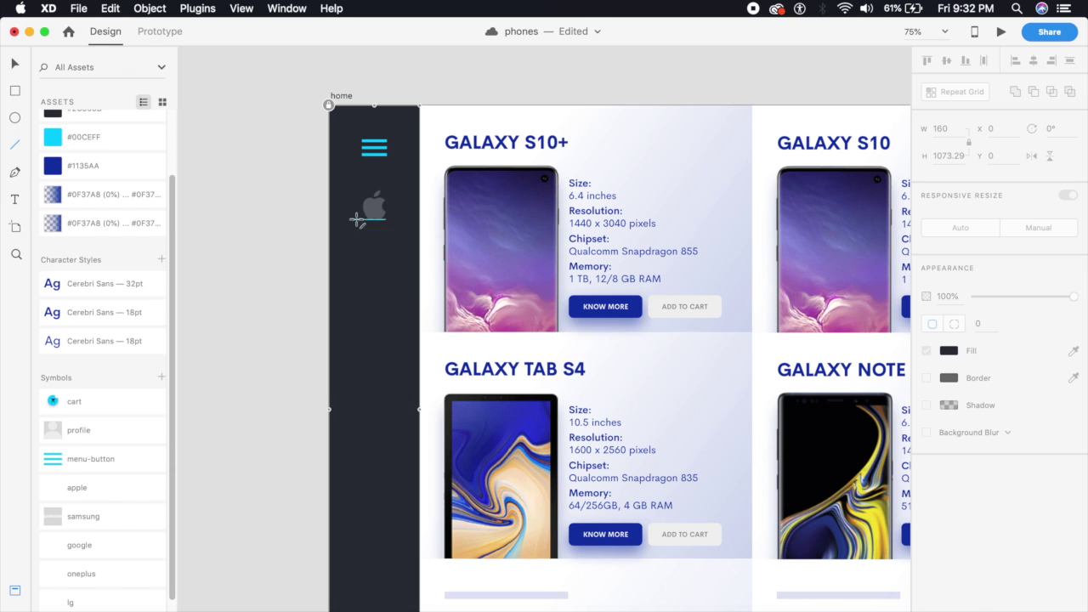
Draw a horizontal divider line in the sidebar with a white #FFFFFF stroke at 25% opacity
key("super+1")
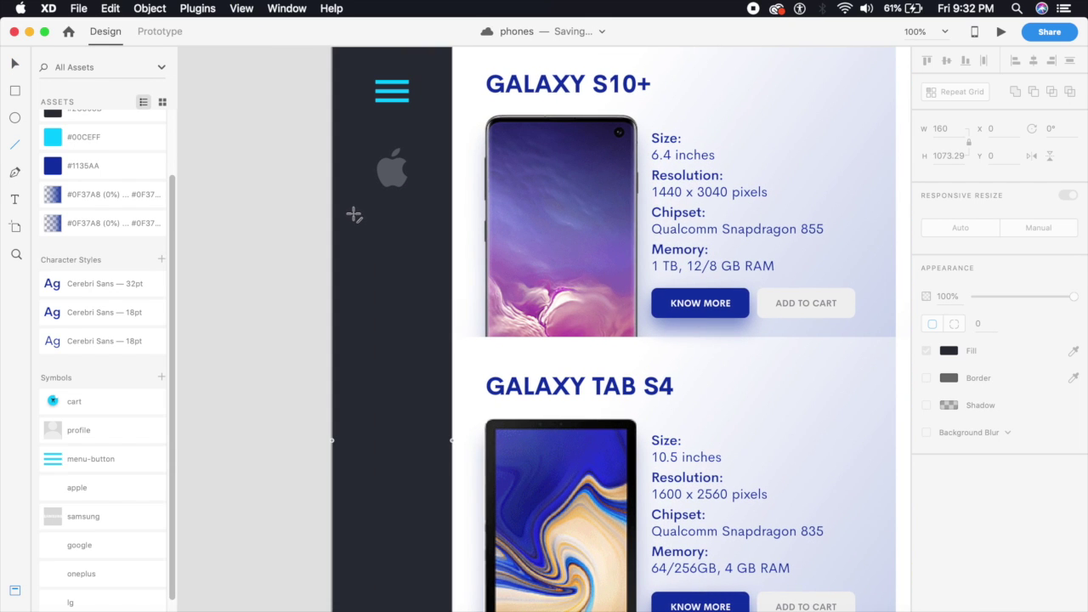
left_click_drag(356, 219, 426, 218)
left_click(15, 65)
key("super+2")
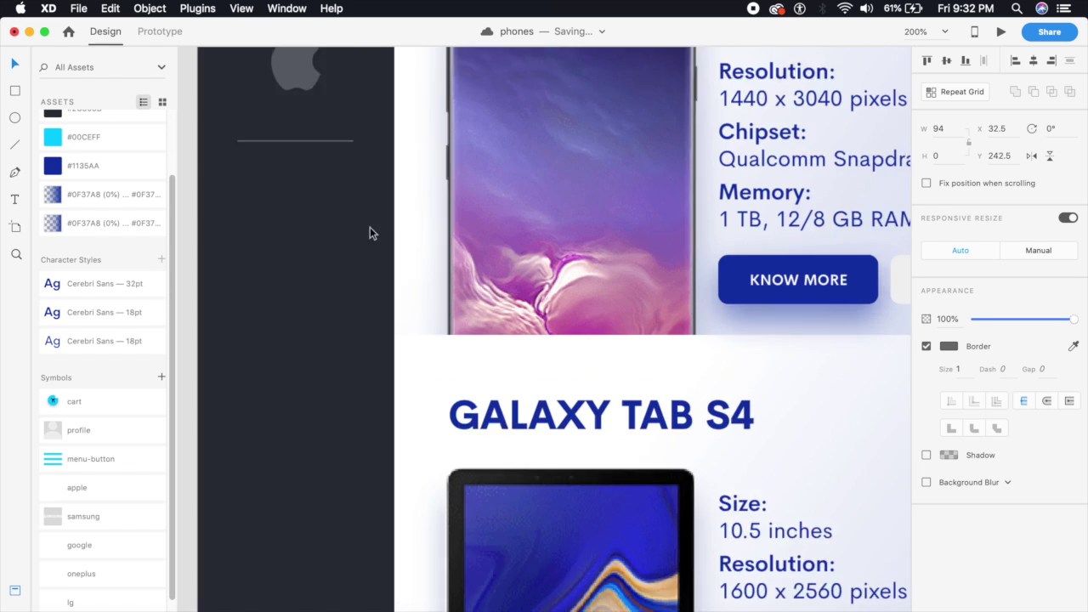
left_click(948, 130)
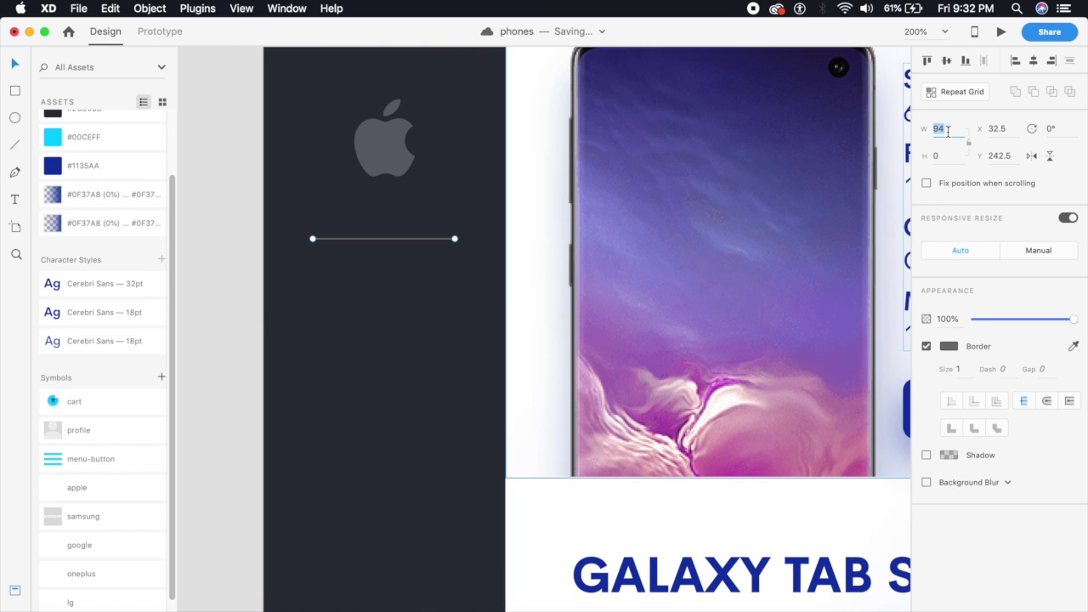
left_click(948, 347)
type("ffffff")
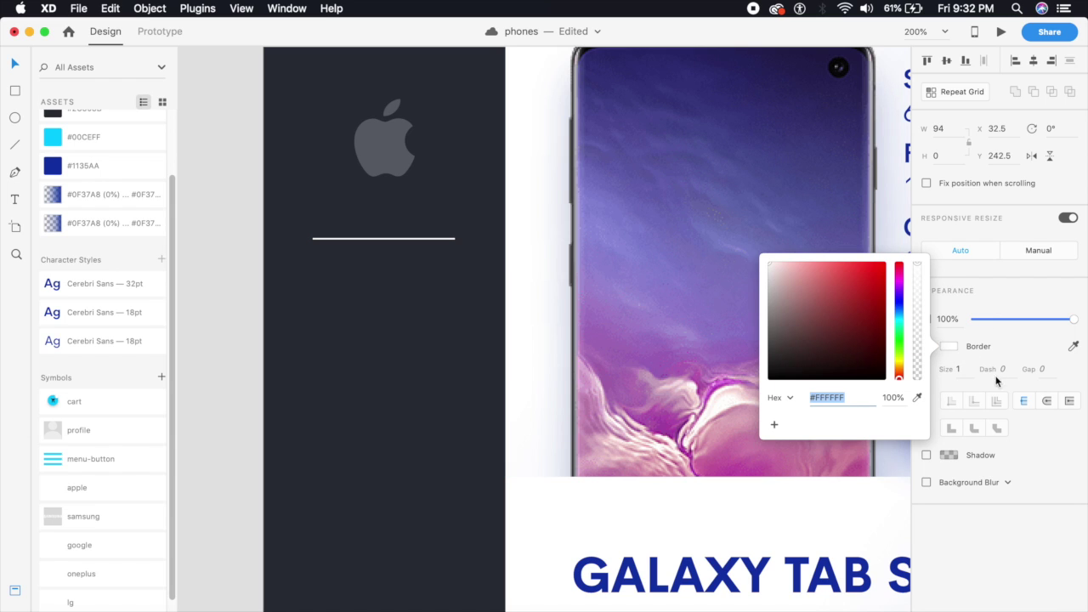
left_click(956, 319)
type("25")
key("Return")
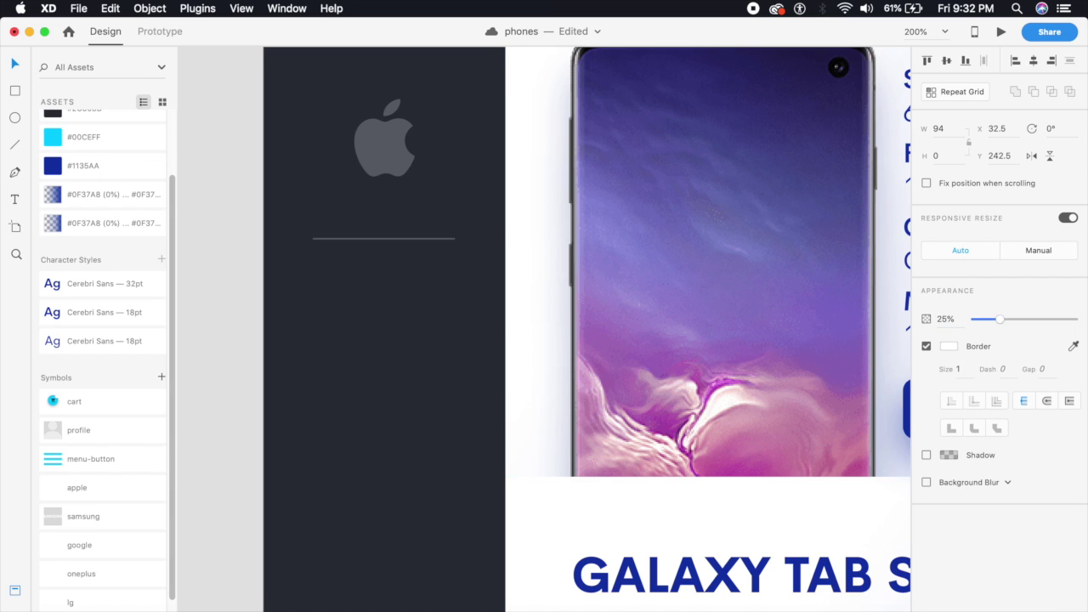
Move the divider line up to sit just below the Apple logo at Y 241.5
left_click(368, 266)
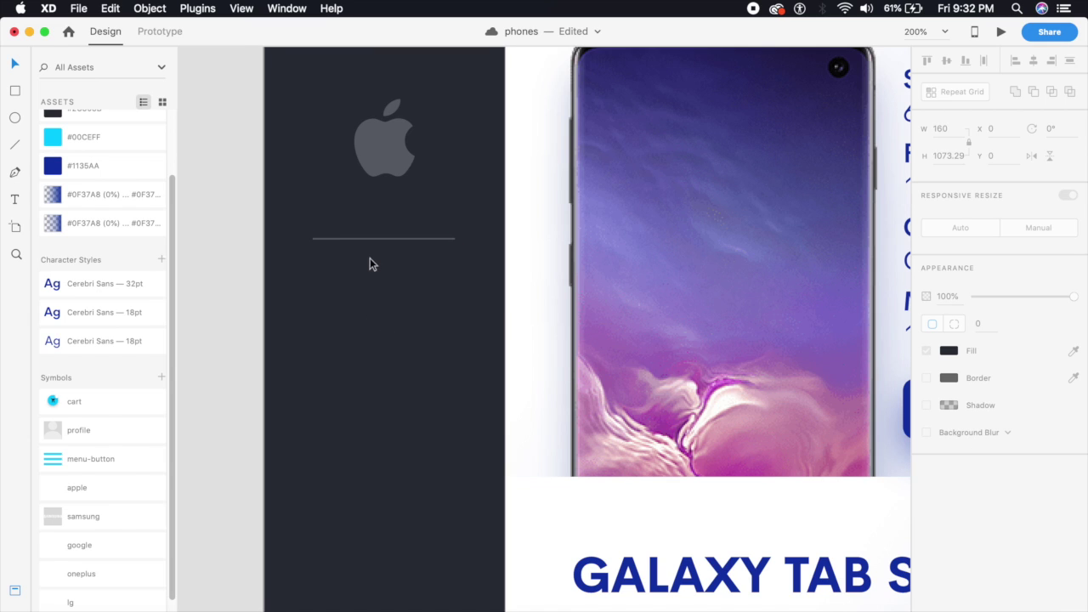
left_click_drag(378, 243, 379, 181)
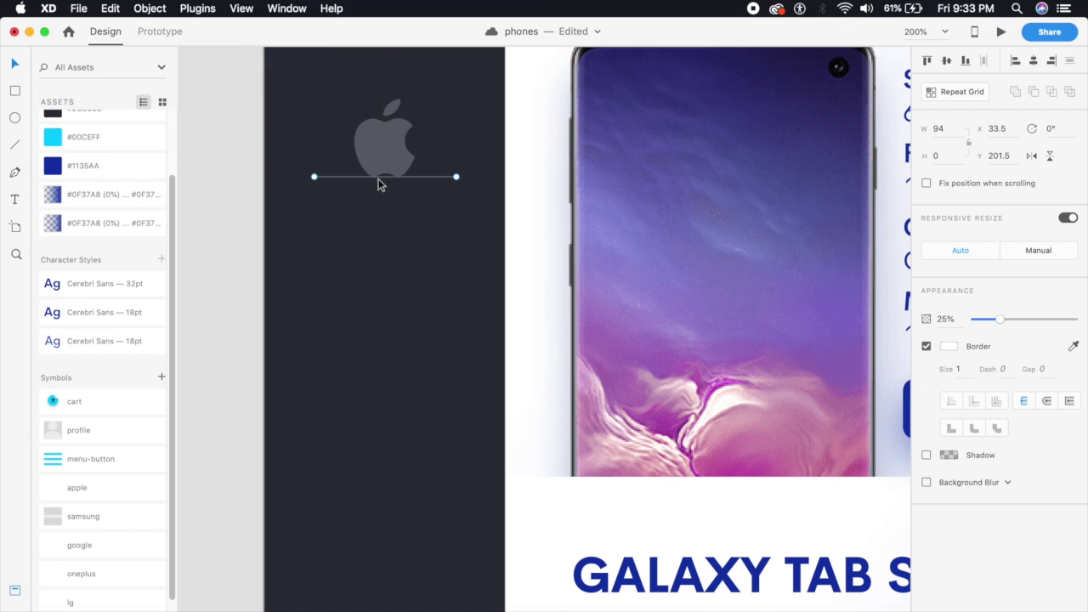
key("shift+Down")
key("shift+Down")
key("shift+Down")
key("shift+Down")
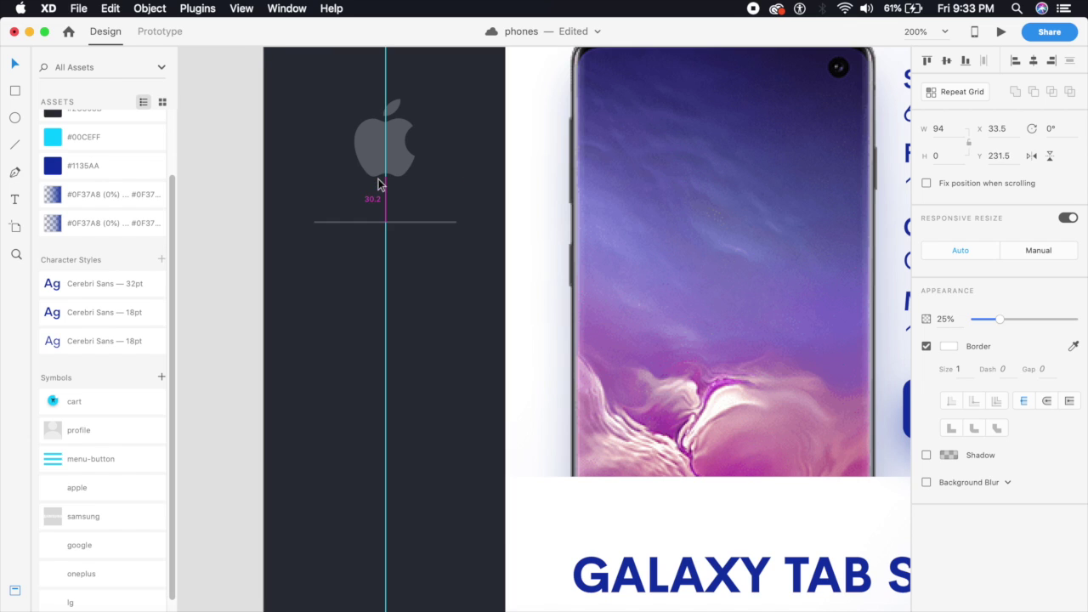
key("super+1")
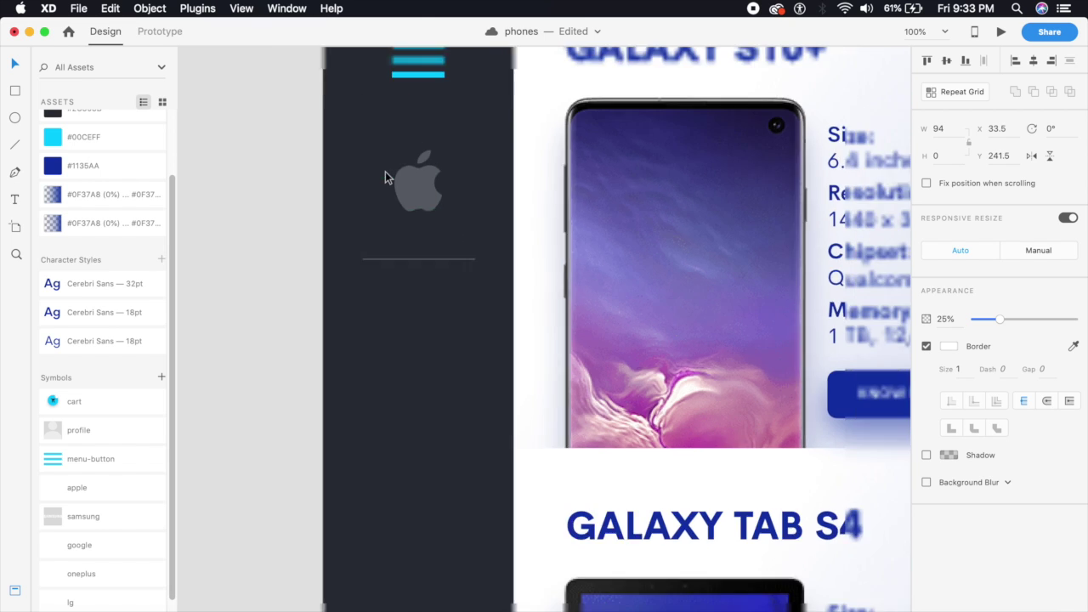
Drop the Samsung logo symbol into the sidebar under the divider and save the phones document
left_click_drag(96, 509, 467, 326)
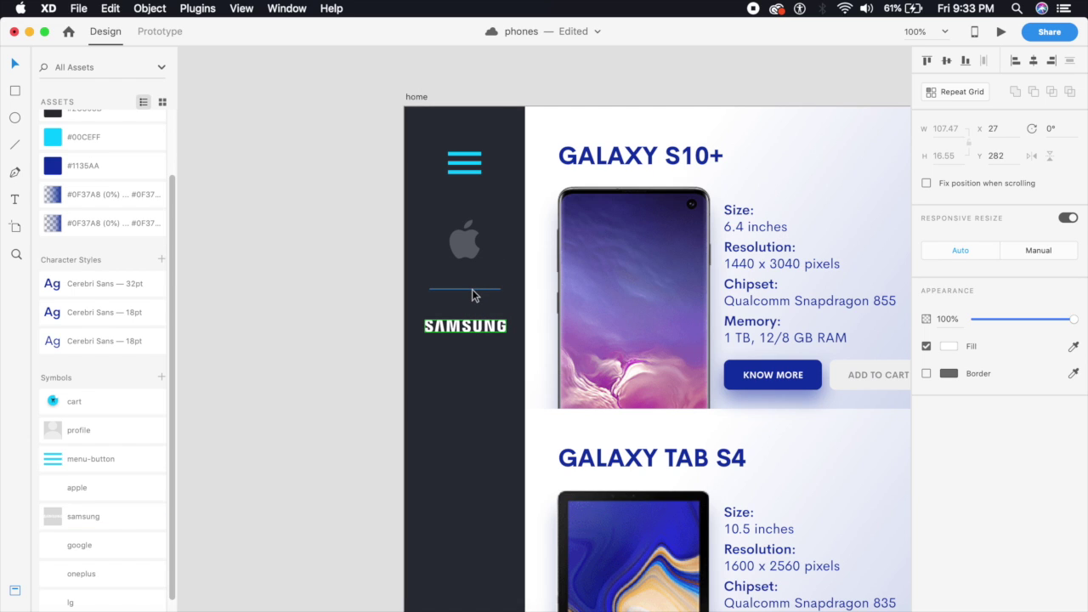
key("super+2")
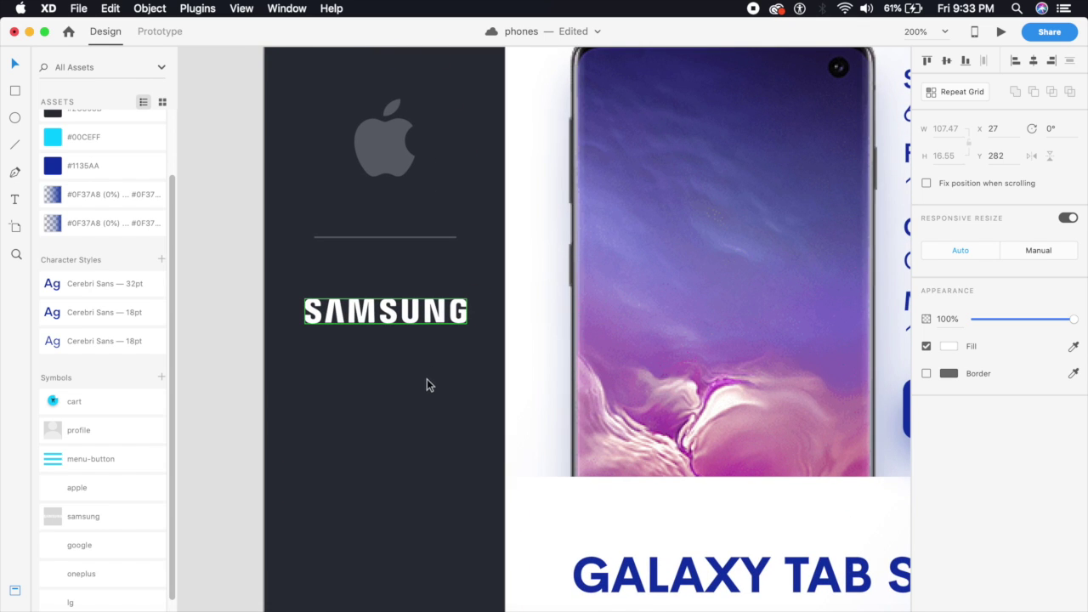
key("super+s")
key("super+1")
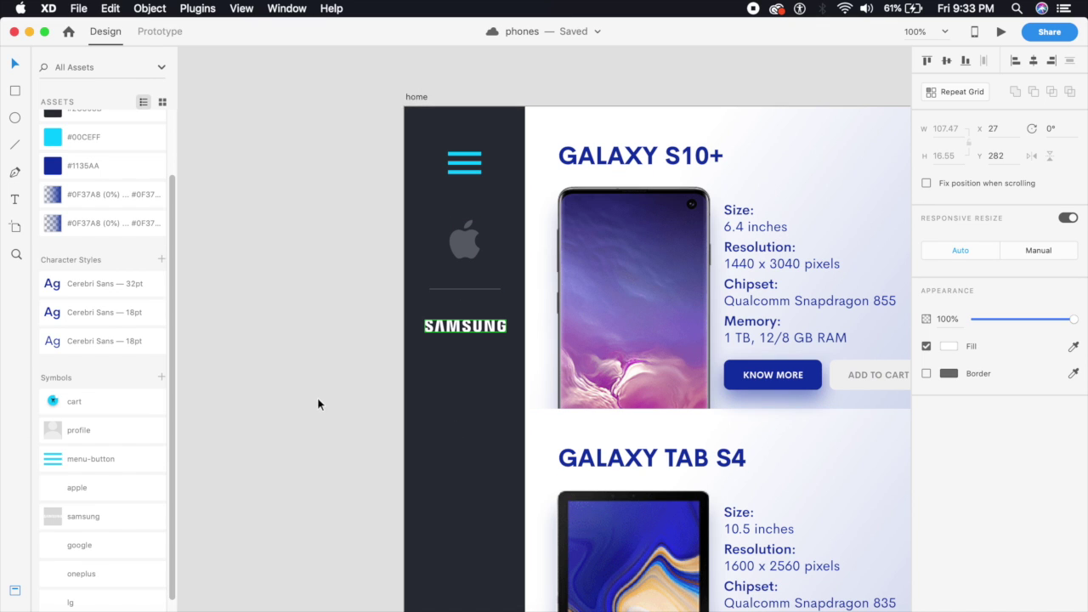
key("super+2")
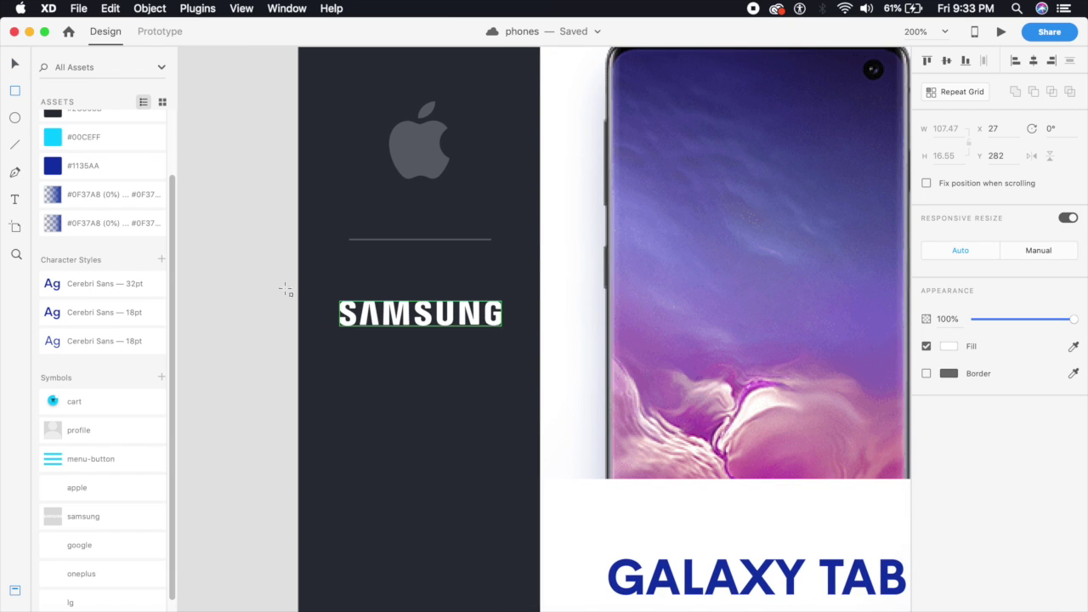
Draw a borderless rectangle over the Samsung logo, filled #00CEFF at 50% opacity
left_click_drag(299, 242, 540, 385)
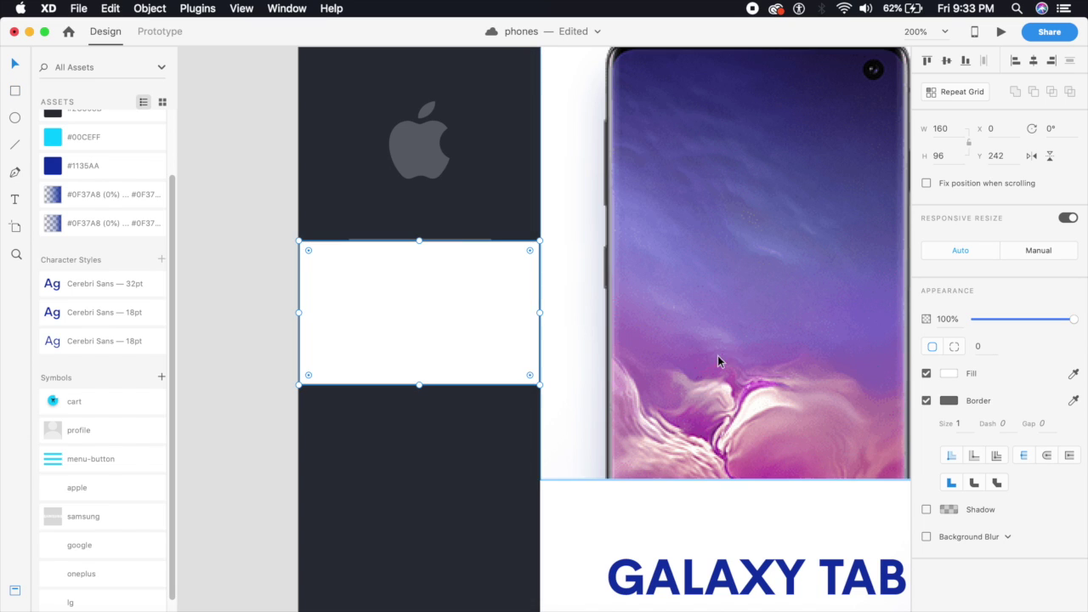
left_click(926, 402)
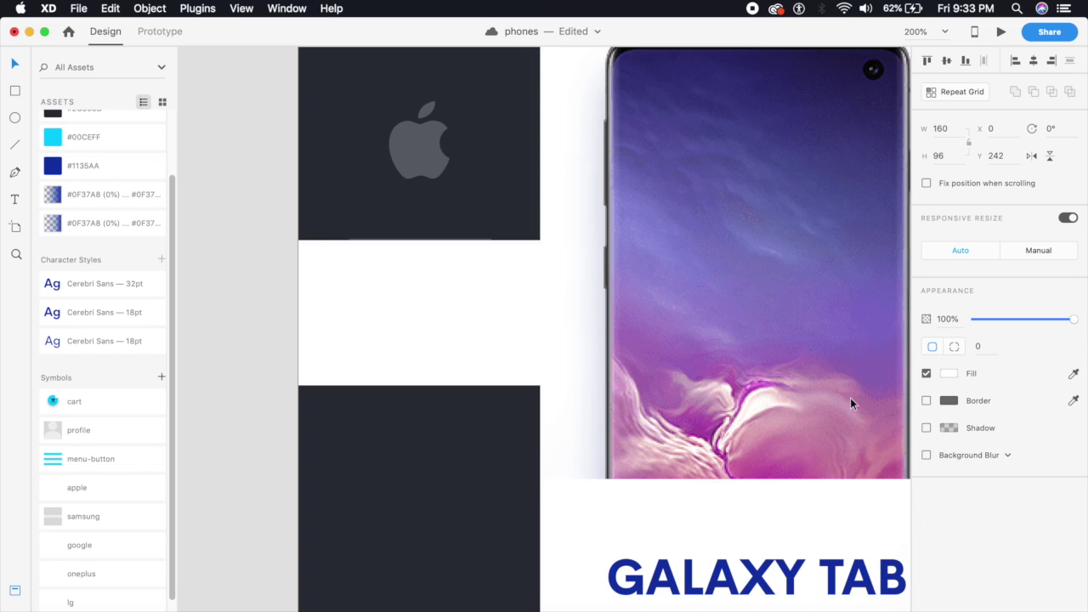
left_click(428, 316)
scroll(105, 386, "up", 3)
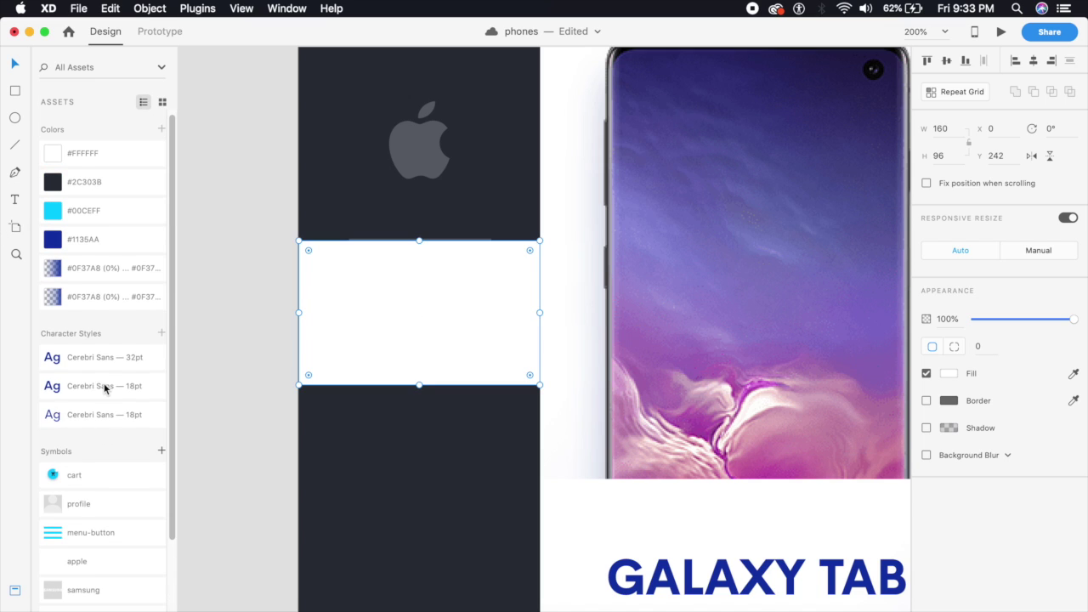
left_click(114, 216)
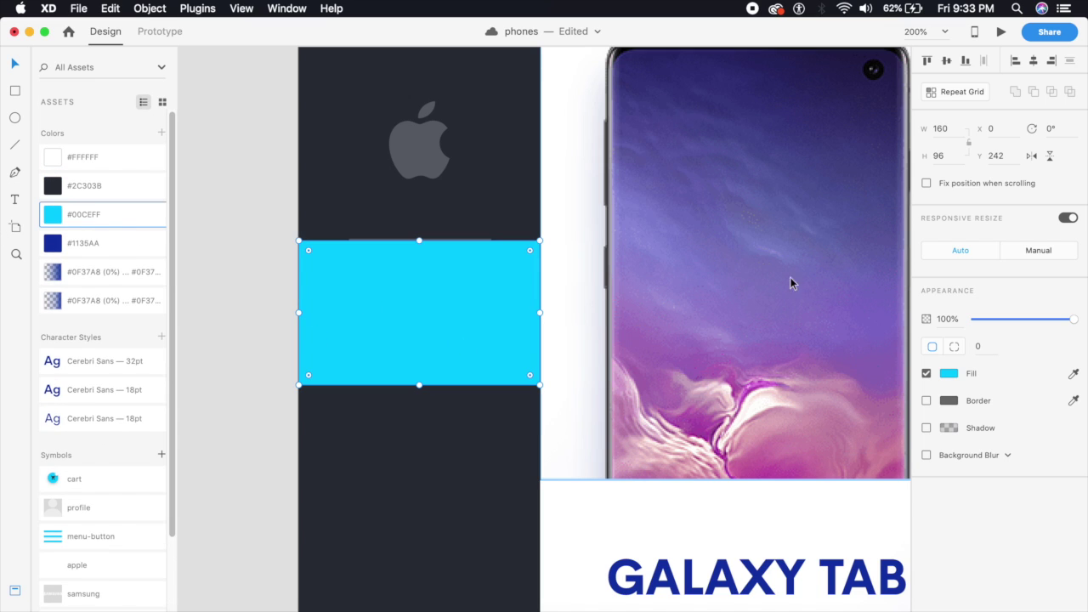
left_click(953, 319)
type("50%")
key("Return")
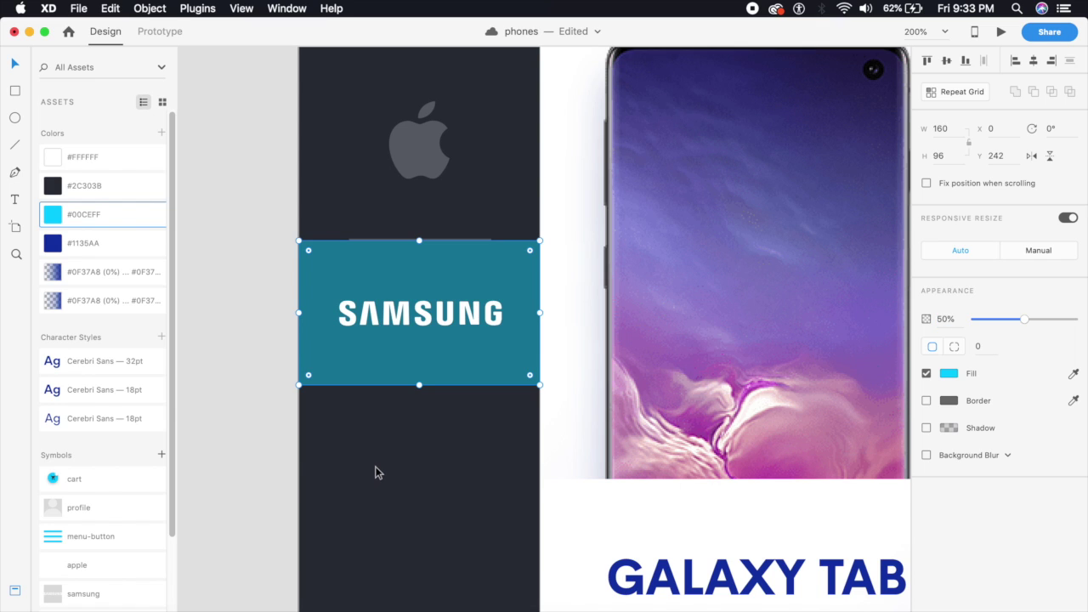
Move the divider line to the cyan highlight's bottom edge at Y 338.5
left_click(318, 453)
key("super+1")
key("super+2")
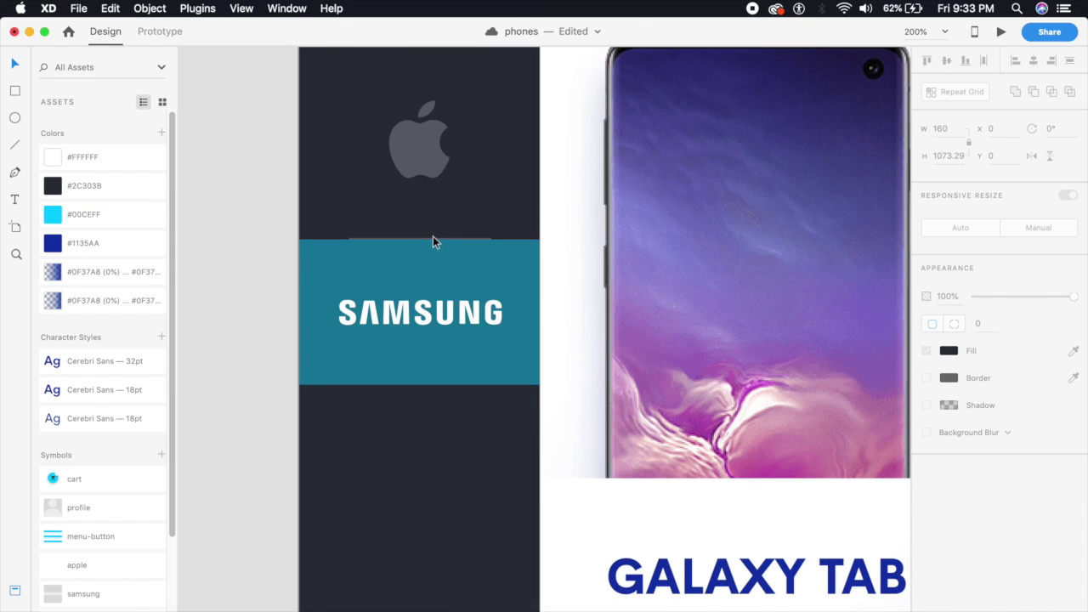
key("super+equal")
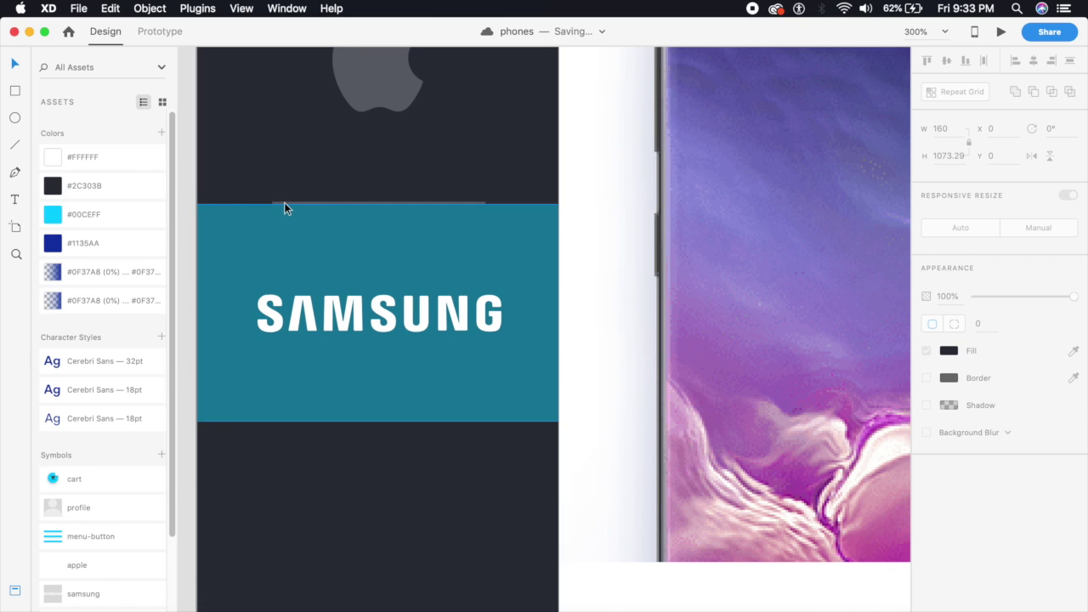
left_click_drag(283, 201, 273, 422)
key("super+1")
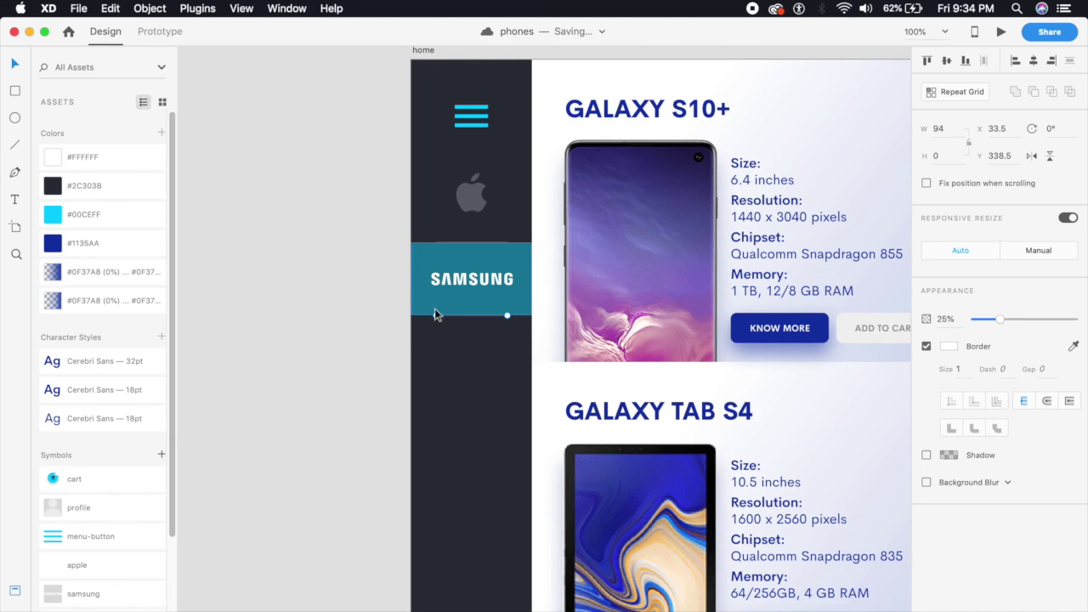
left_click_drag(447, 507, 428, 468)
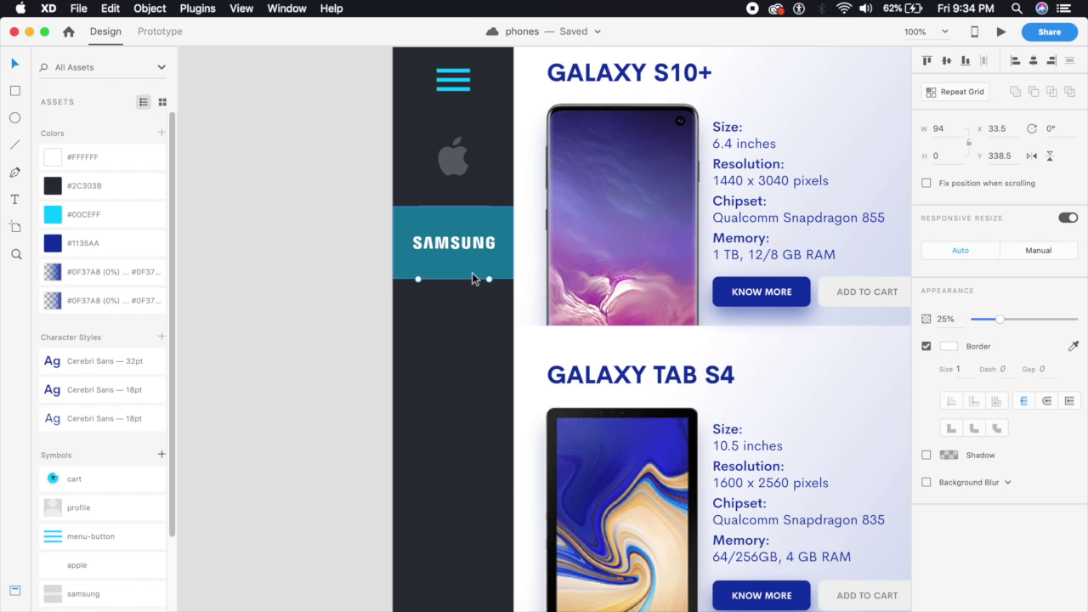
scroll(472, 278, "down", 3)
scroll(544, 400, "down", 3)
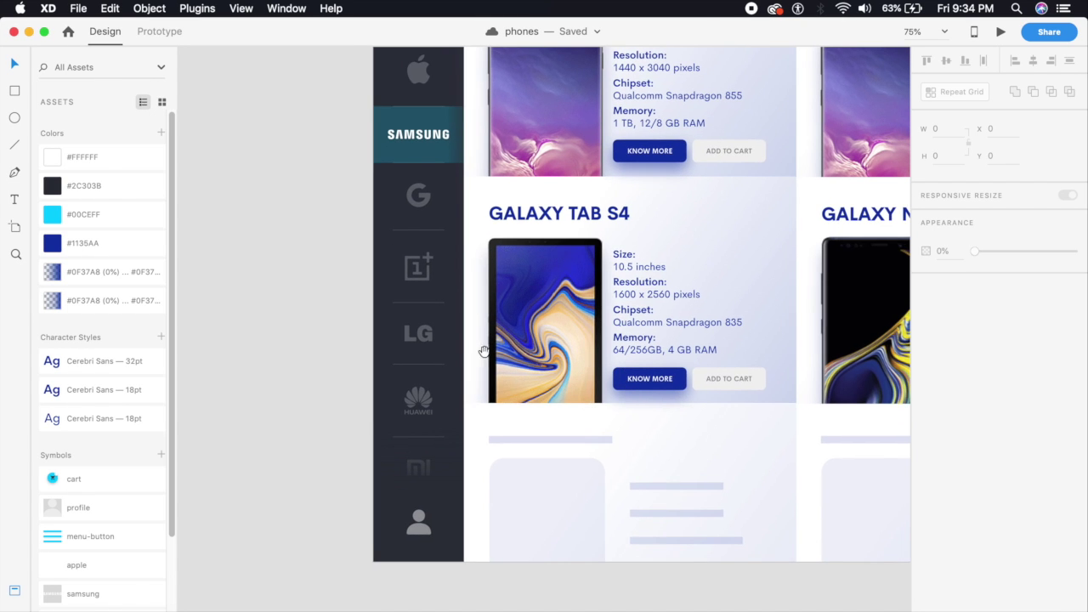
scroll(476, 344, "up", 1)
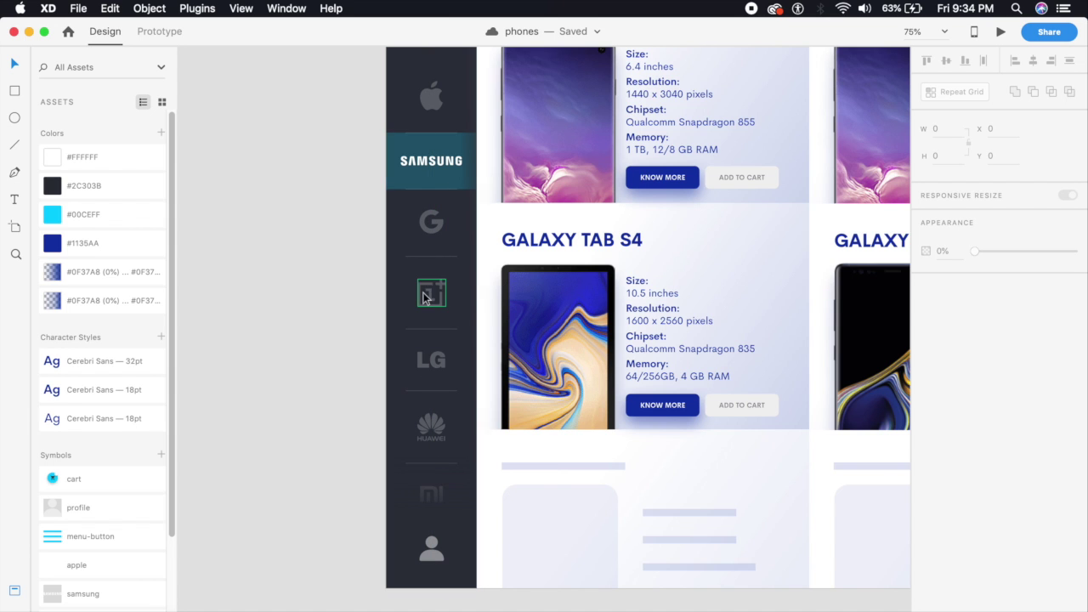
key("super+equal")
left_click_drag(430, 417, 435, 352)
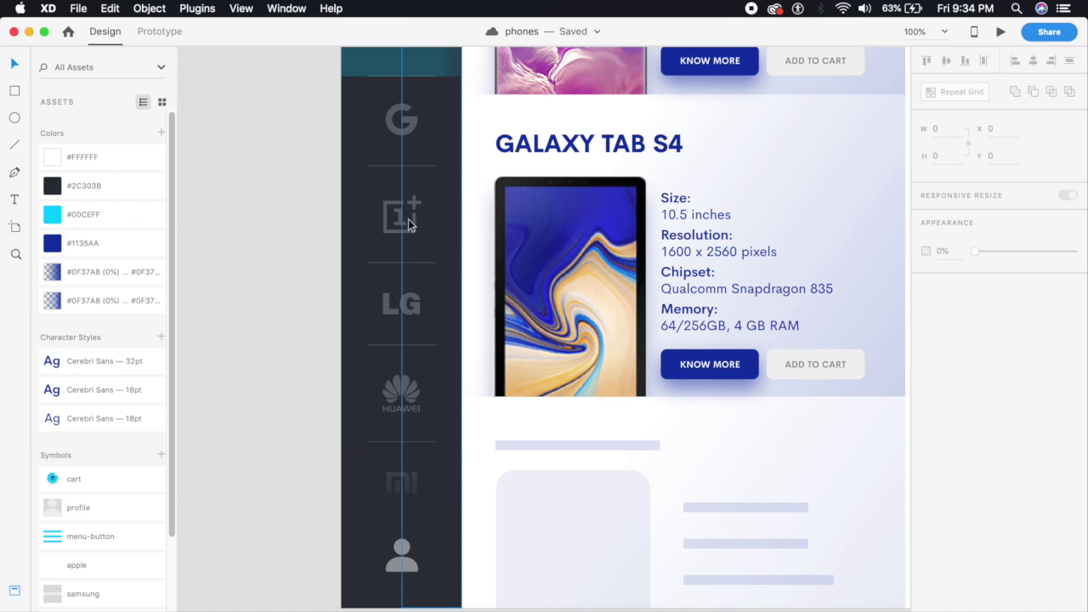
scroll(401, 473, "down", 3)
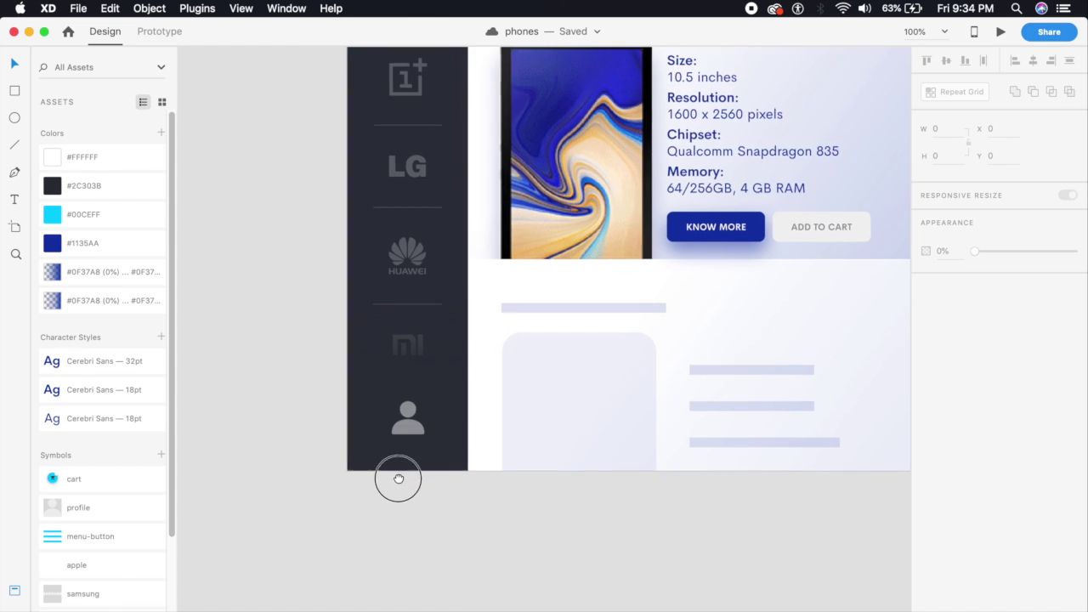
scroll(398, 478, "up", 5)
left_click(390, 515)
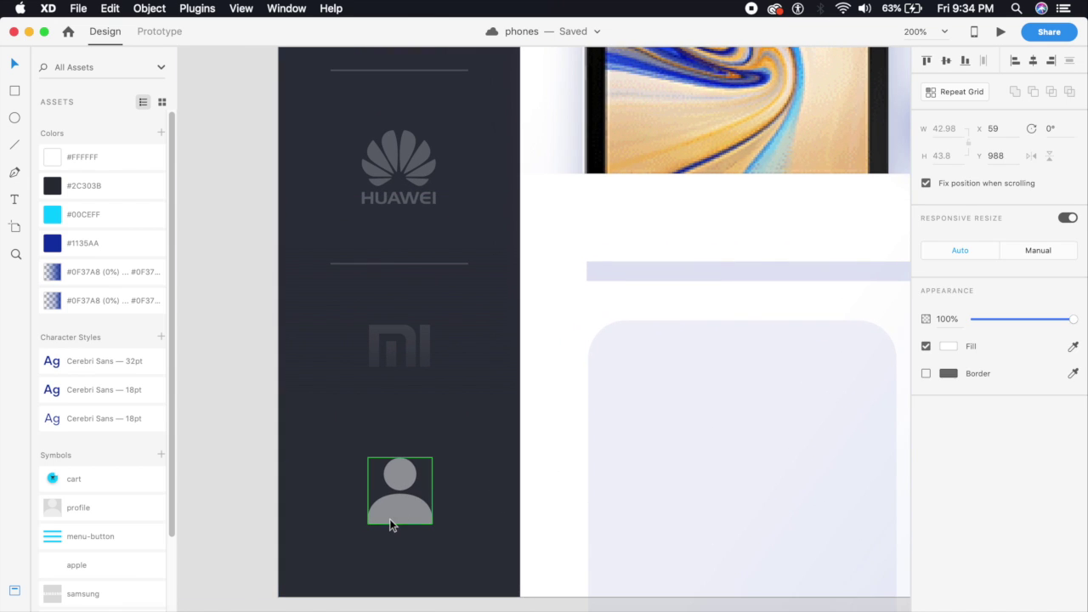
scroll(399, 520, "down", 5)
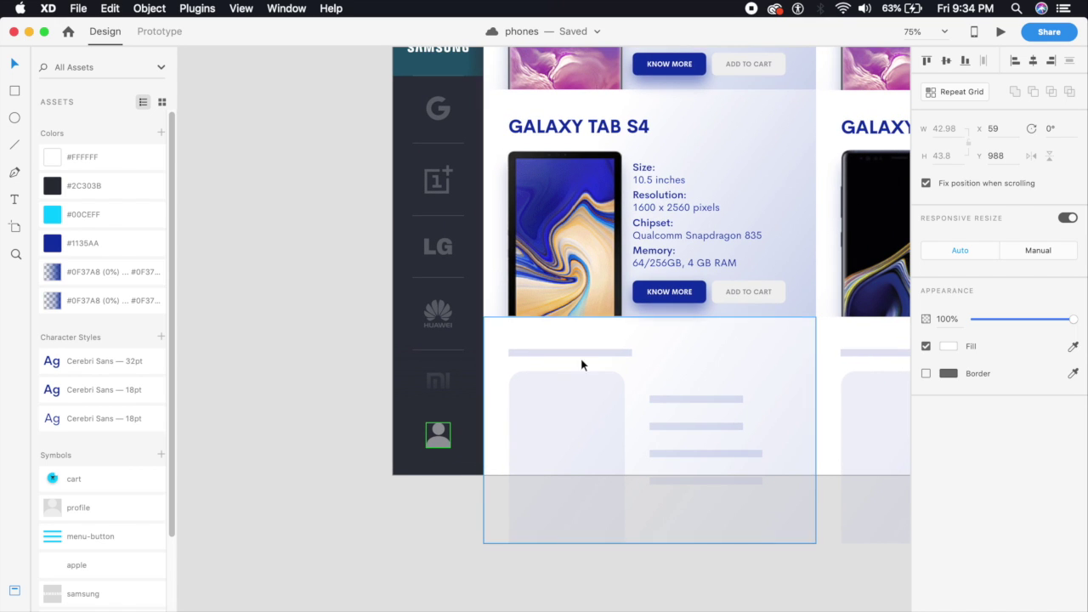
left_click(438, 484)
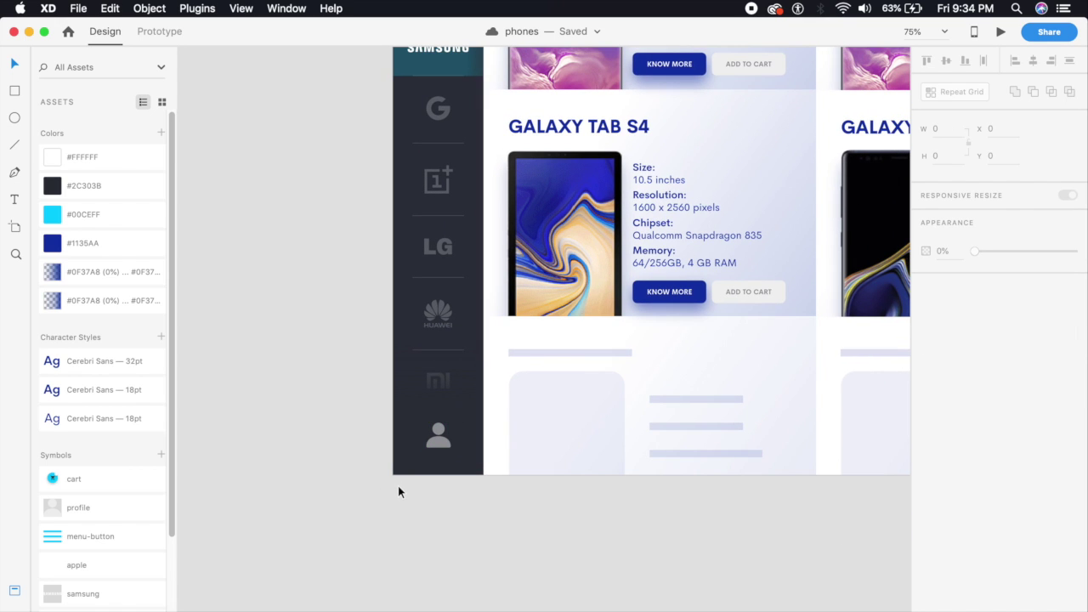
scroll(399, 489, "up", 1)
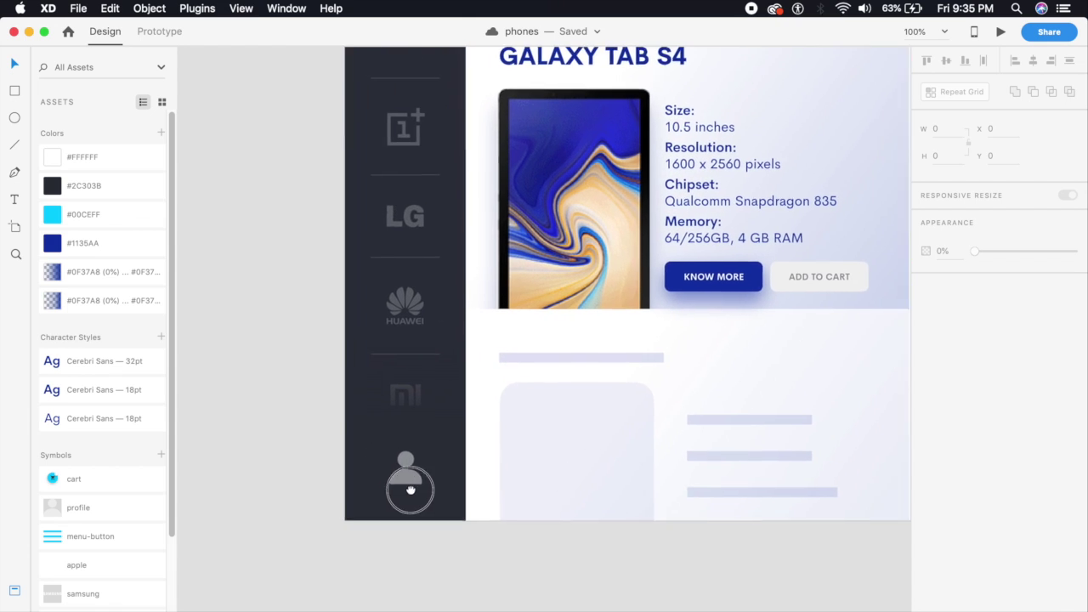
left_click(472, 461)
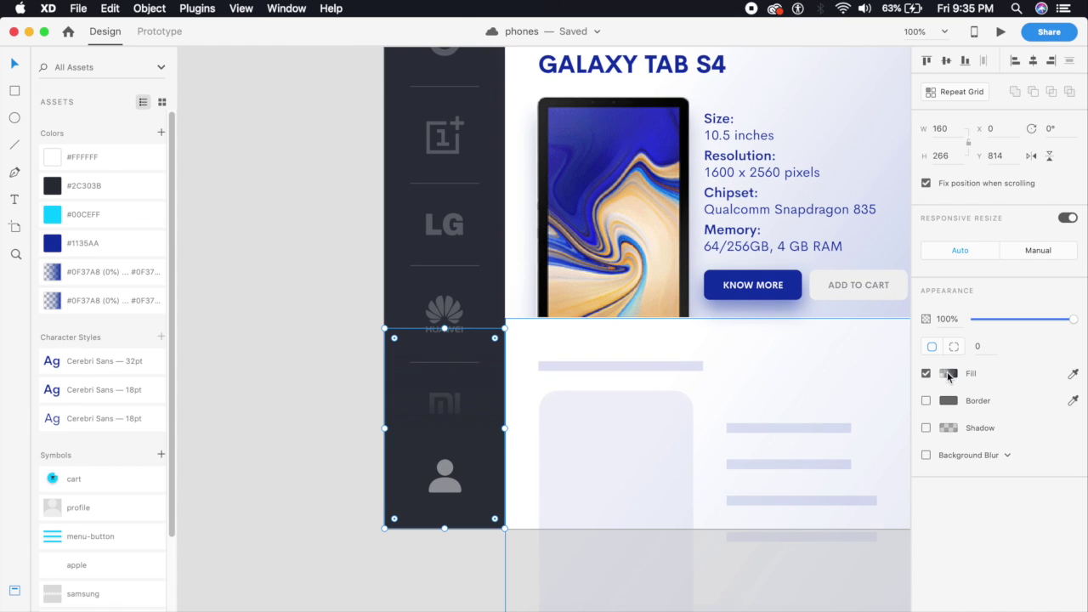
Check the sidebar fade's linear gradient, then draw a circle over the lower product cards
left_click(948, 374)
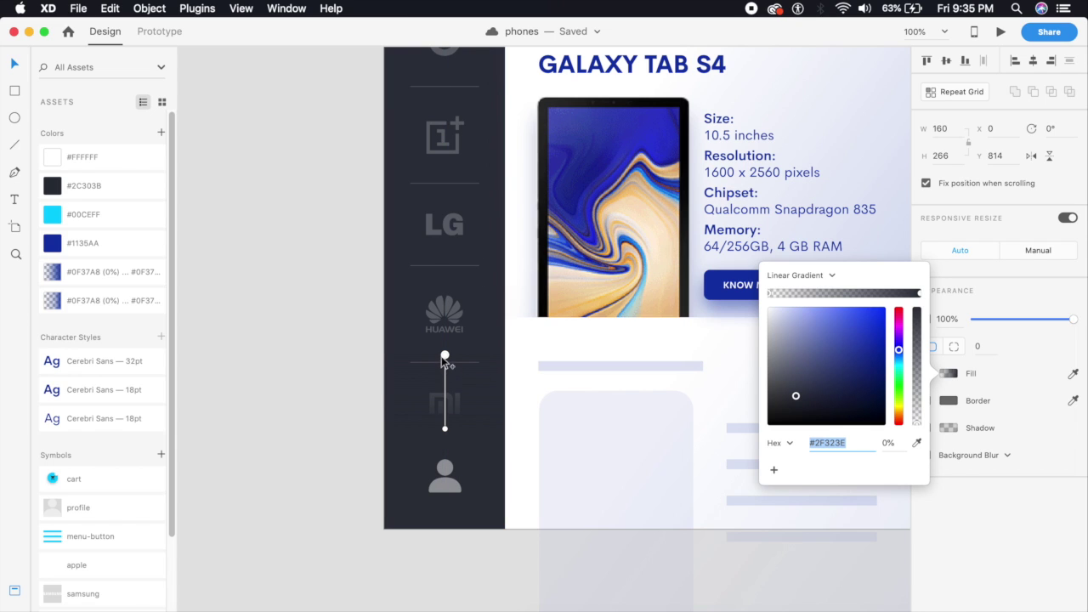
left_click(352, 423)
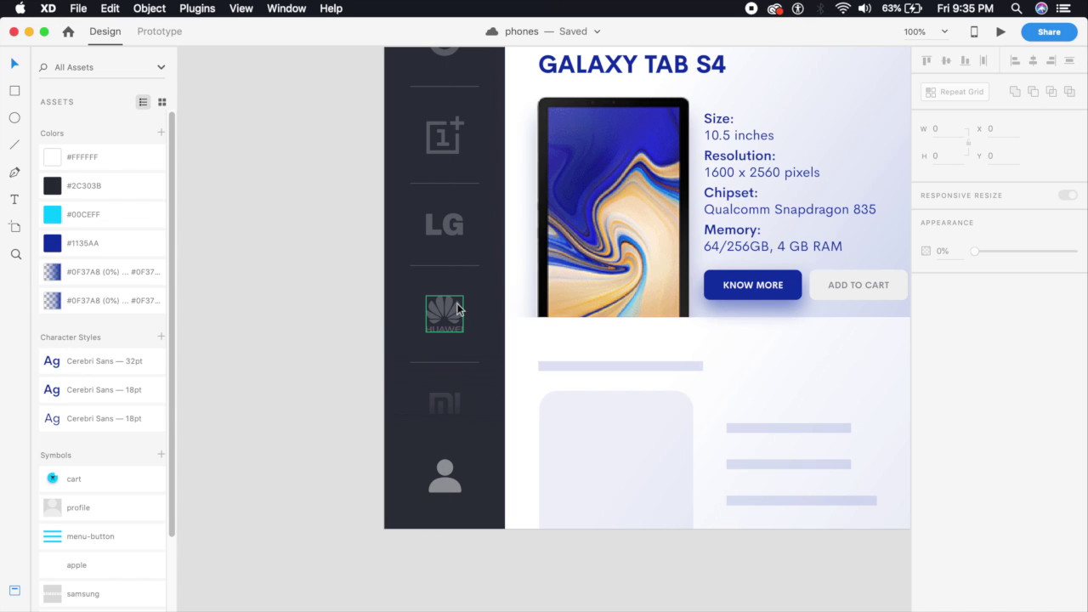
scroll(456, 310, "down", 2)
scroll(454, 309, "up", 3)
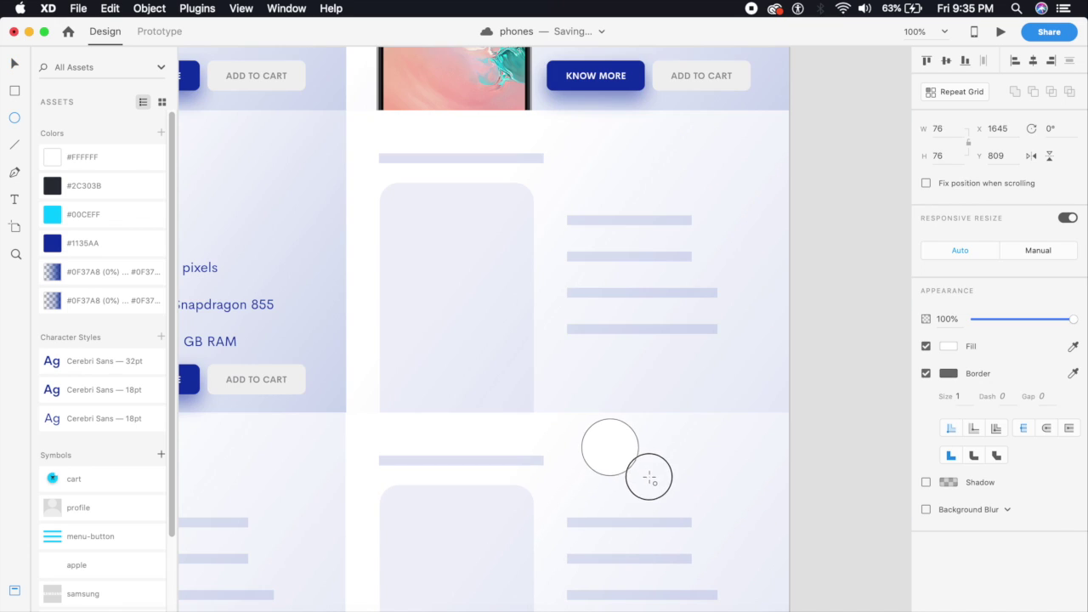
mouse_move(643, 473)
left_mouse_down()
mouse_move(673, 486)
mouse_move(654, 490)
left_mouse_up()
Resize the circle to 100×100 with locked proportions and fill it cyan #00CEFF without a border
left_click(14, 63)
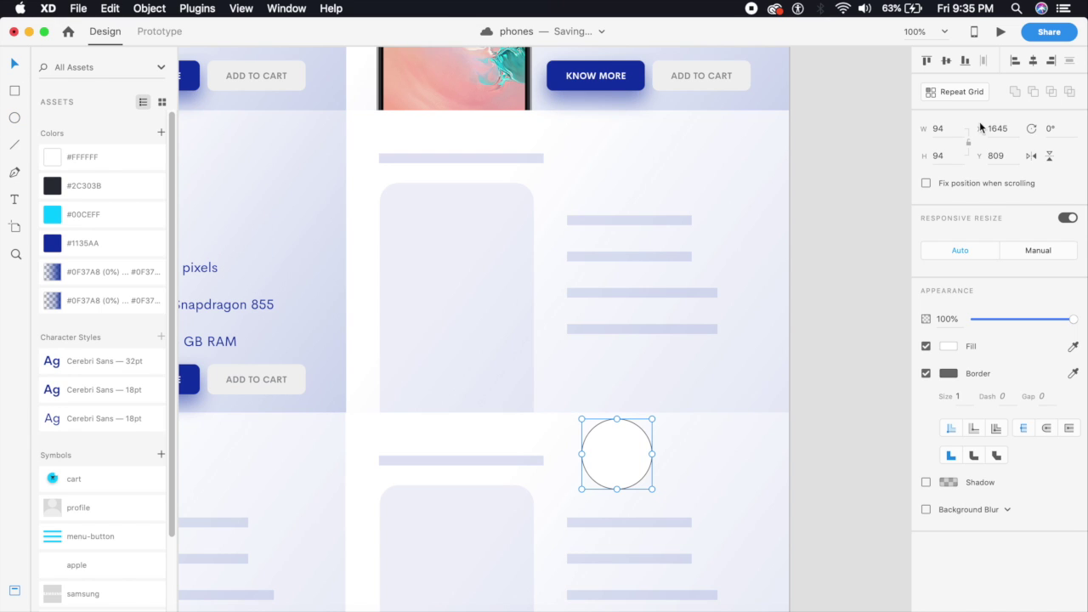
left_click(968, 144)
left_click(955, 128)
type("100")
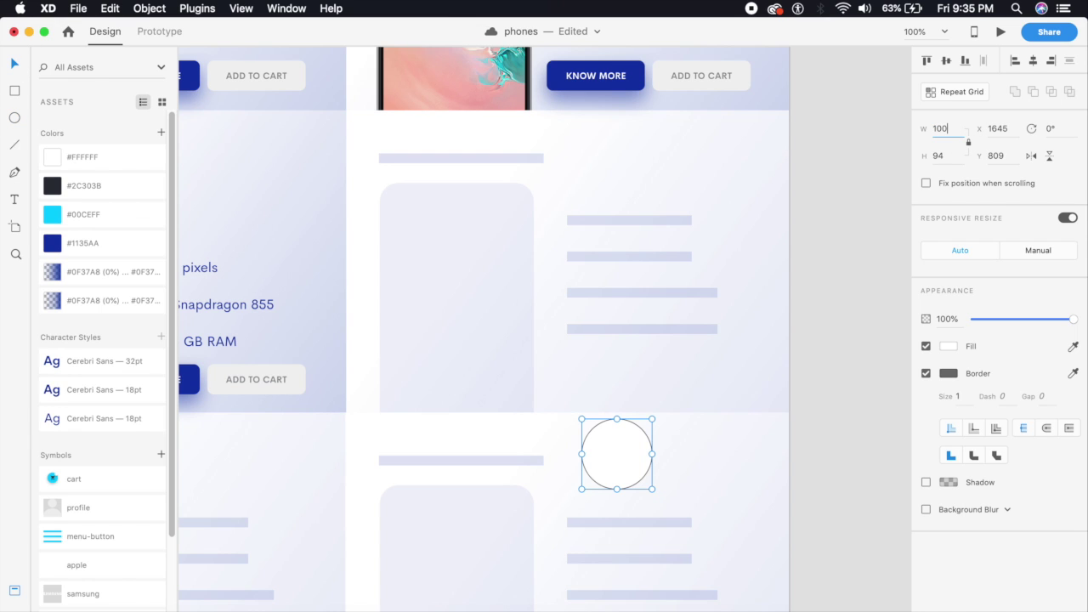
key("Return")
left_click(598, 457)
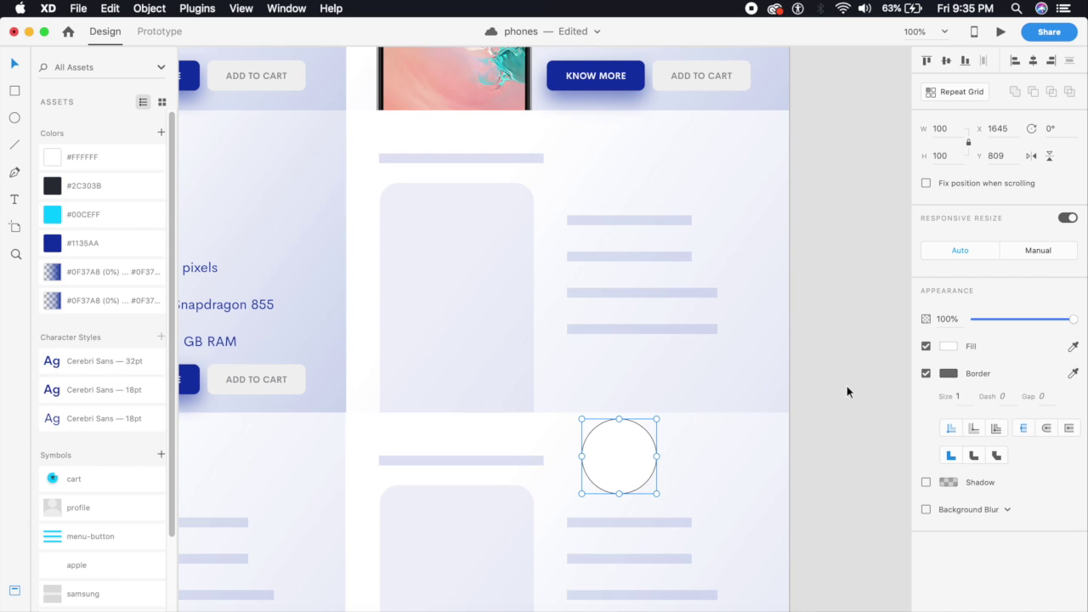
left_click(927, 373)
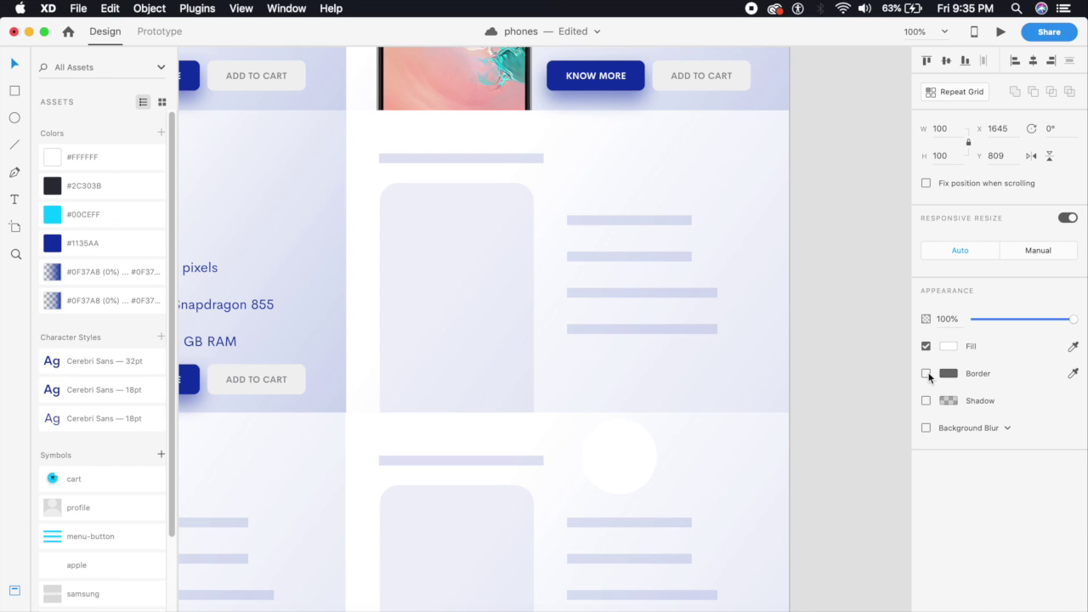
left_click(112, 213)
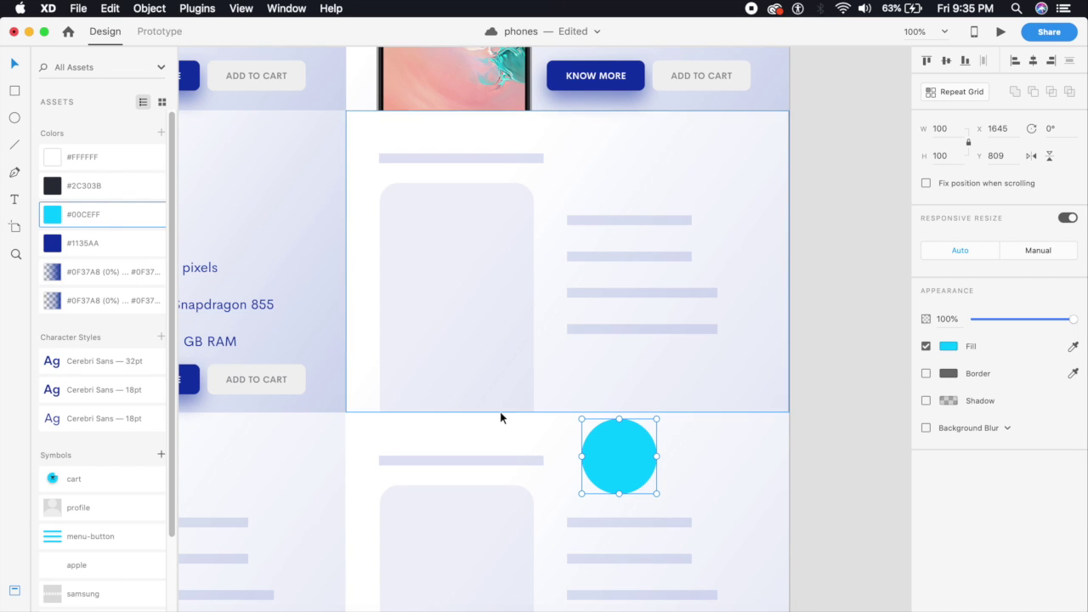
Add a #1135AA drop shadow to the circle at 50% opacity, offset 12 down
left_click(925, 400)
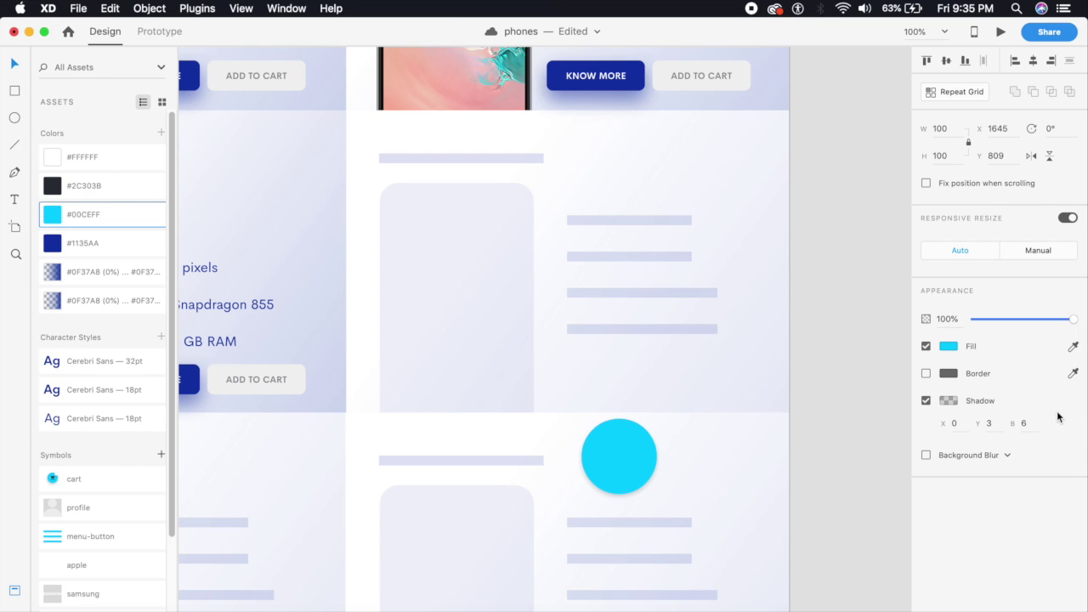
left_click(949, 400)
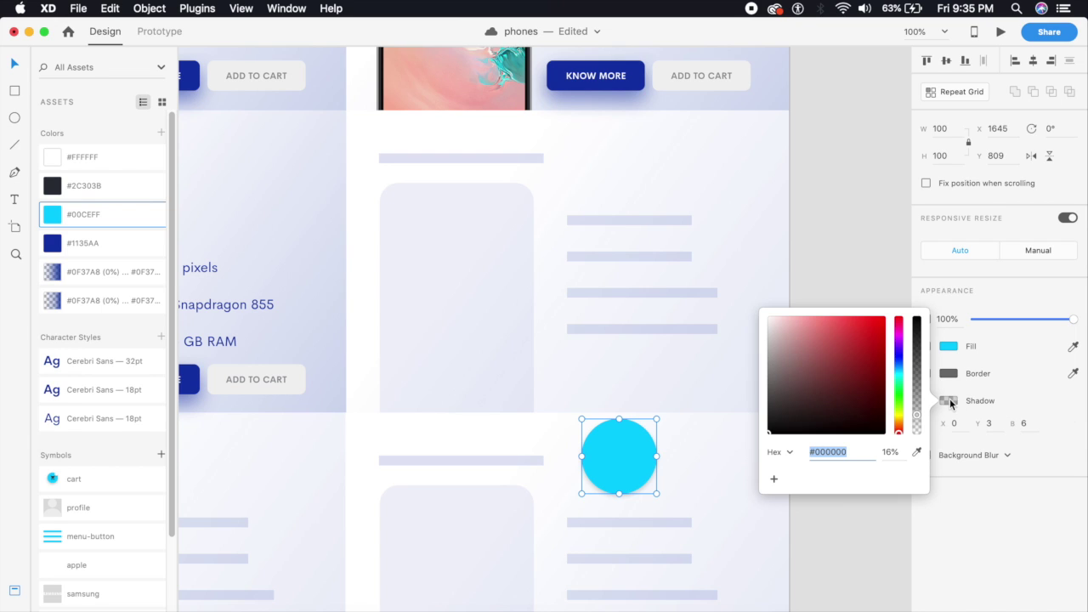
left_click(917, 456)
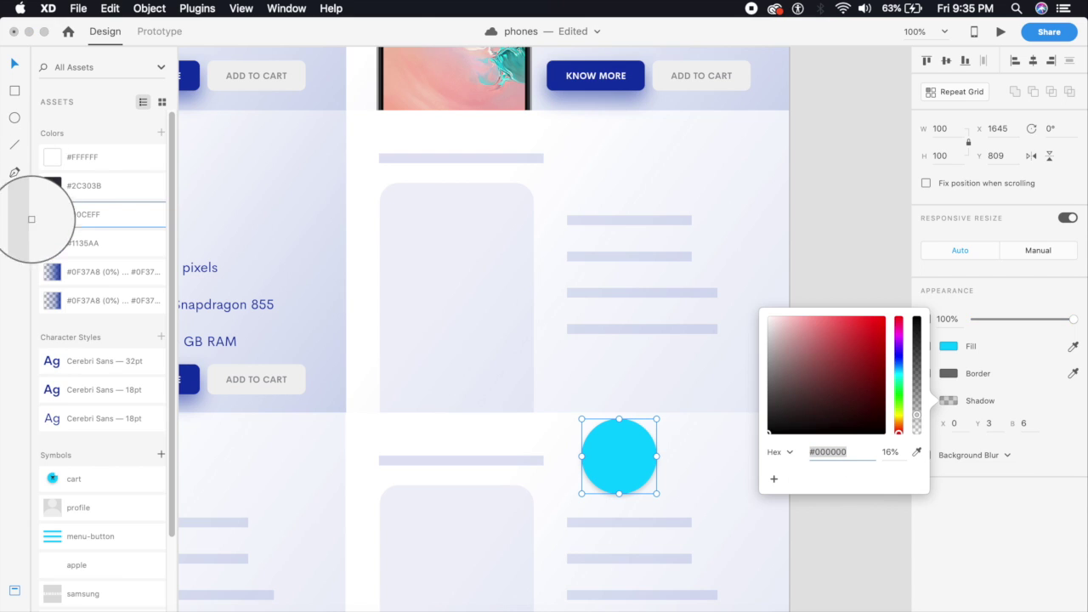
left_click(53, 244)
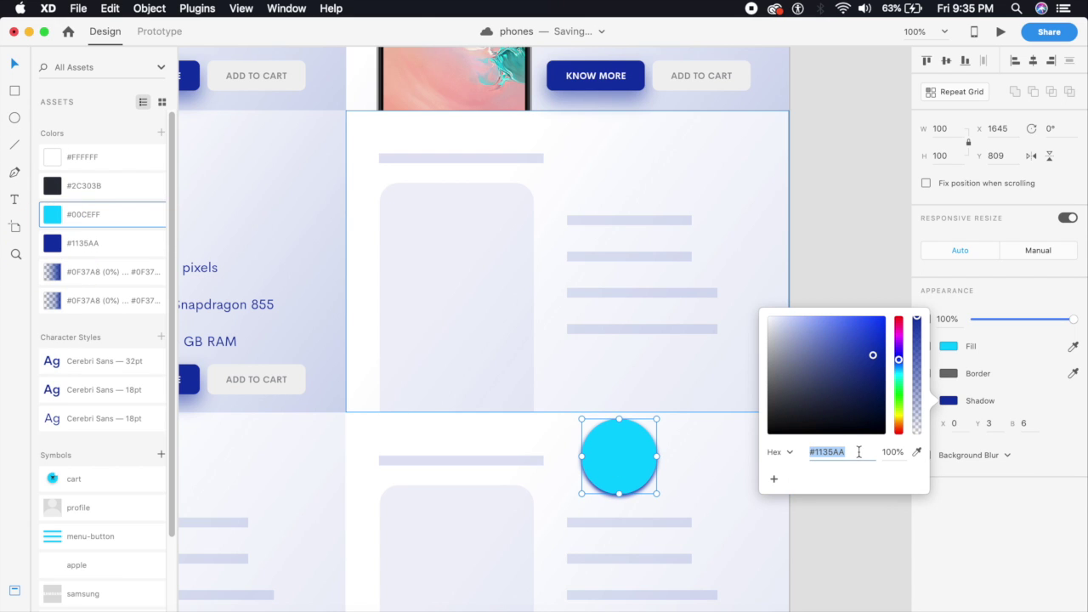
left_click(891, 452)
type("50")
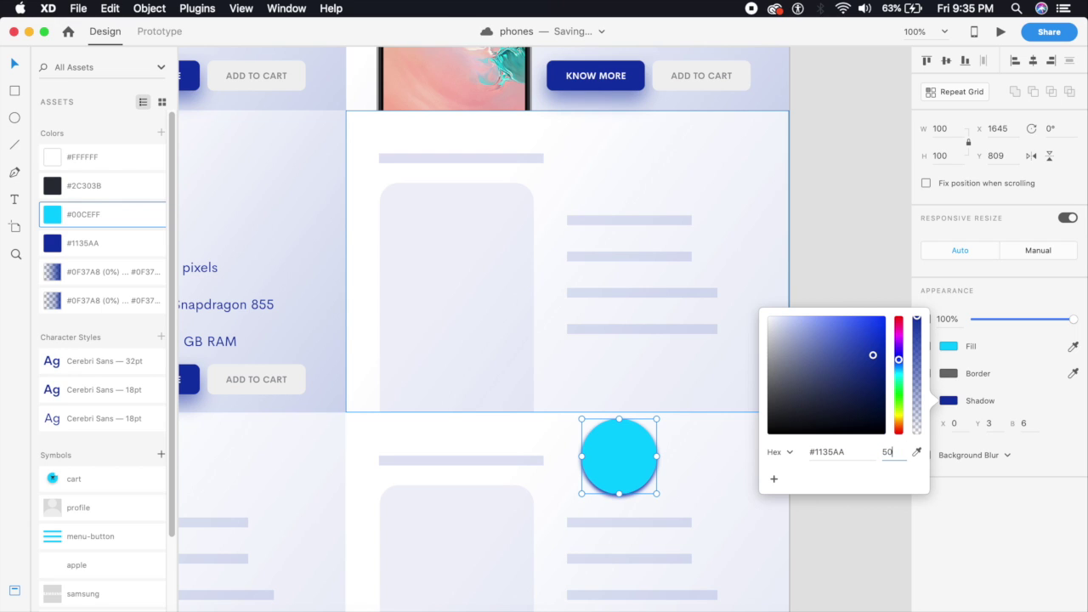
key("Return")
left_click(992, 424)
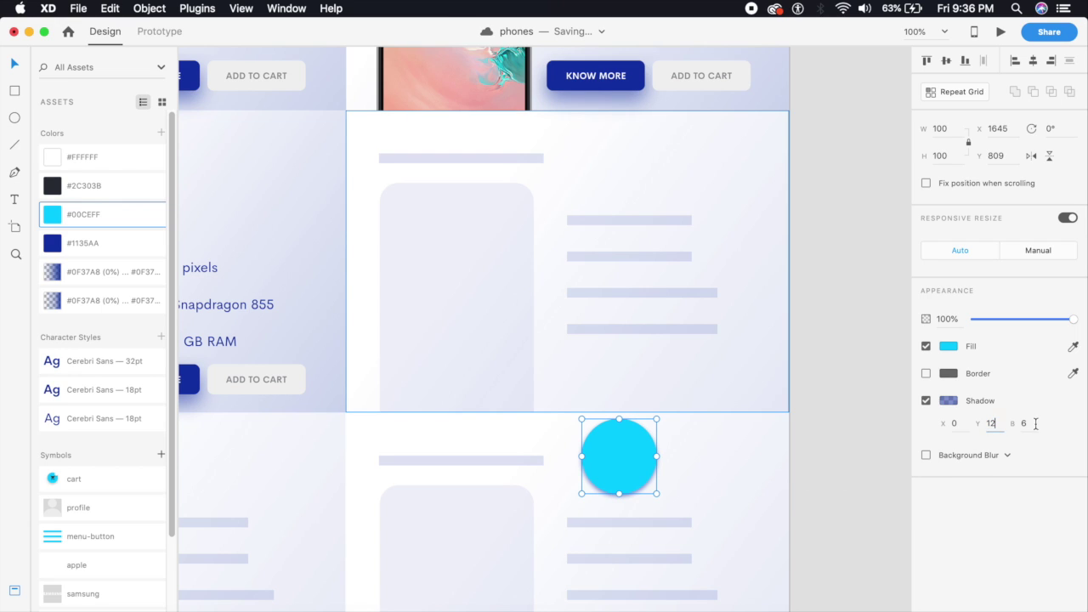
left_click(1035, 423)
type("2960")
key("Return")
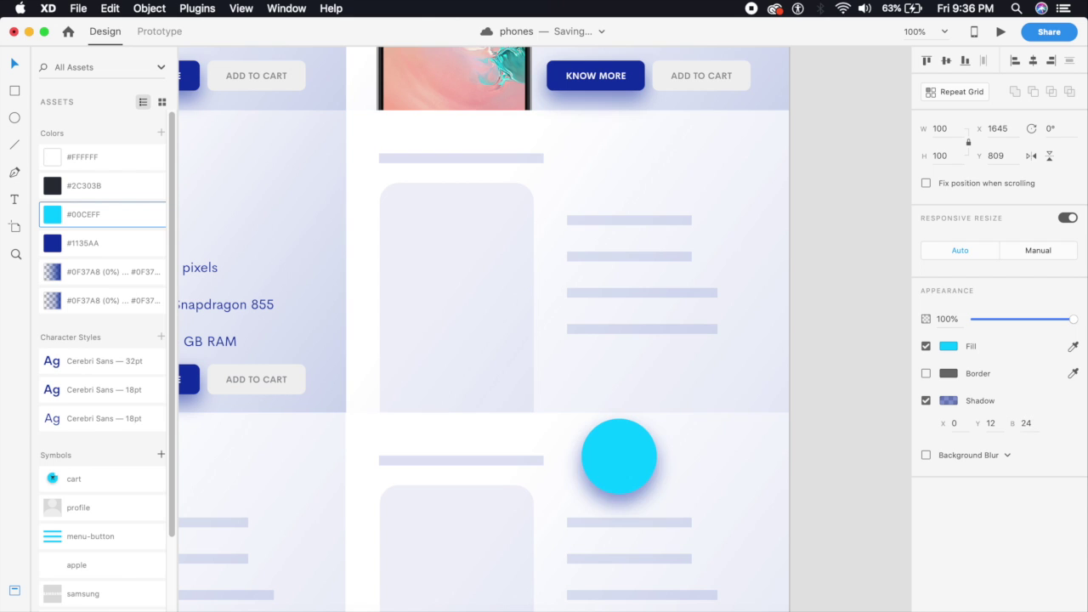
left_click(858, 478)
Soften the circle's shadow to blur 48 and 20% opacity
key("super+minus")
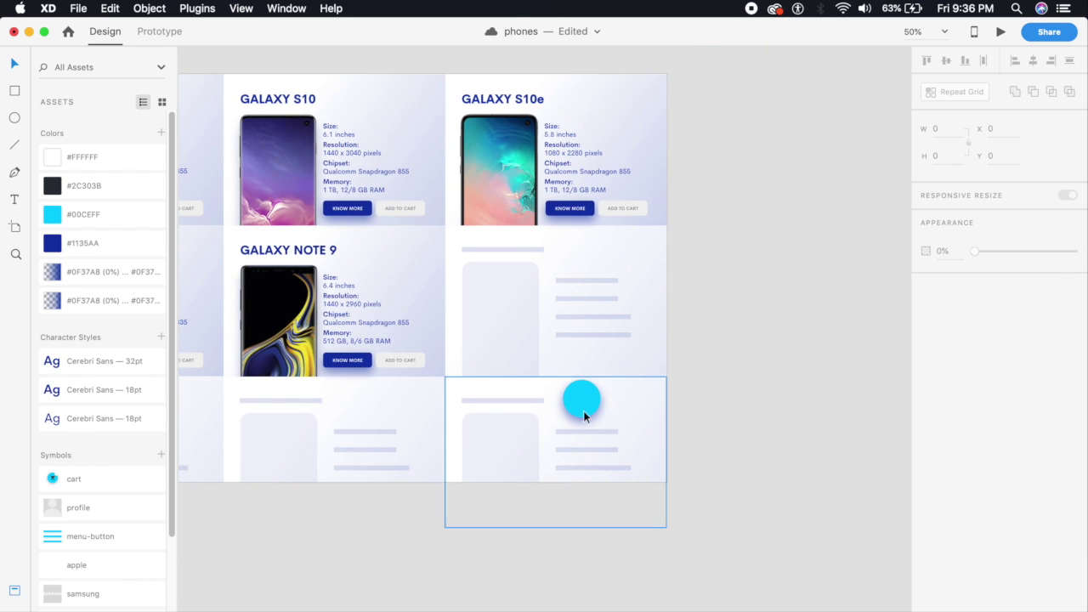
left_click(582, 397)
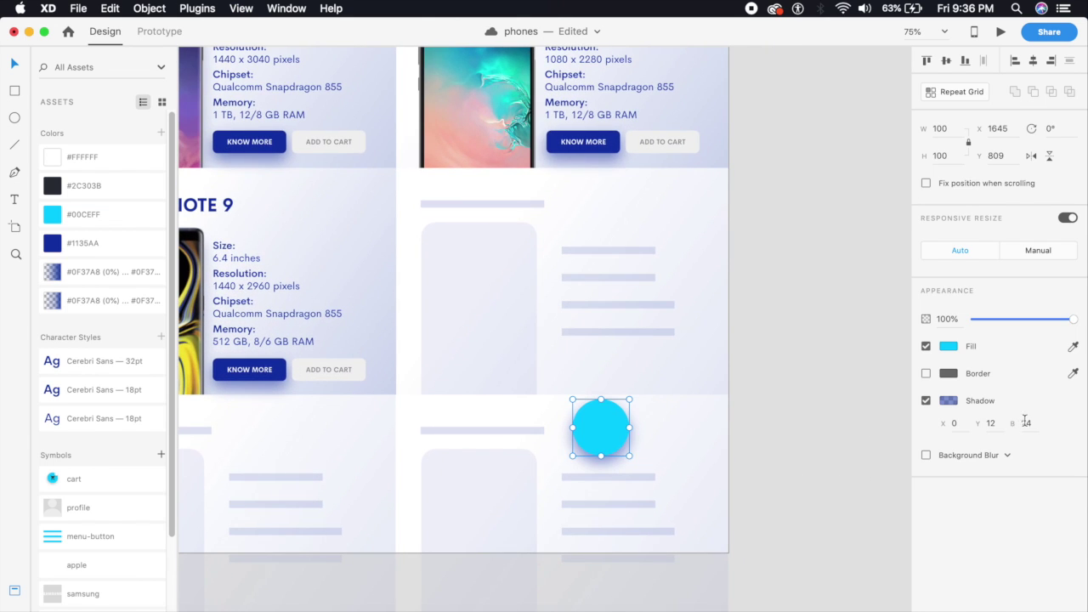
left_click(1028, 423)
type("48")
key("Return")
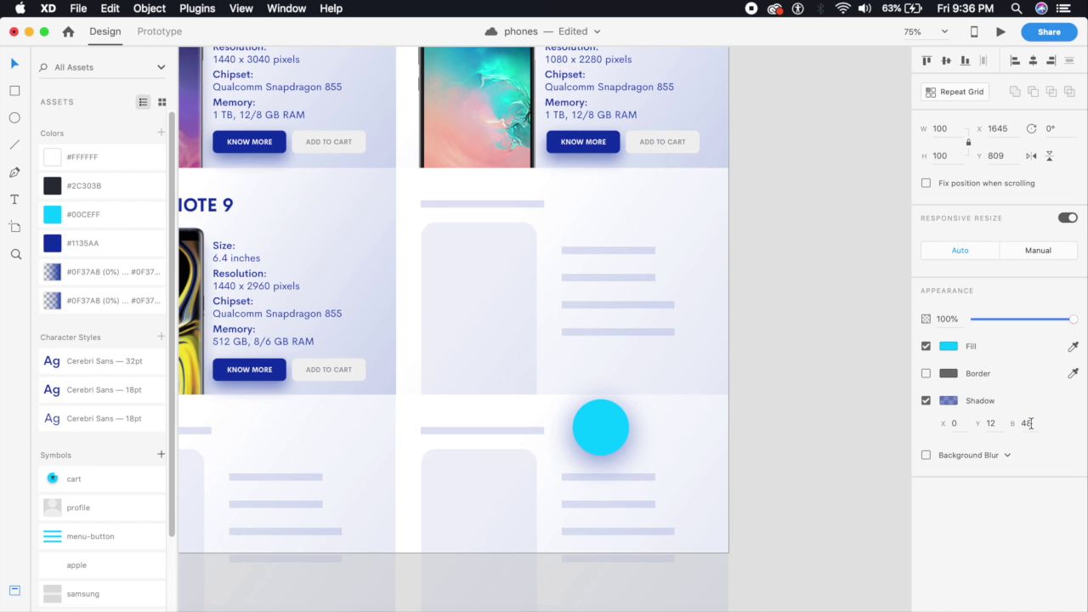
left_click(948, 401)
left_click(889, 452)
type("20")
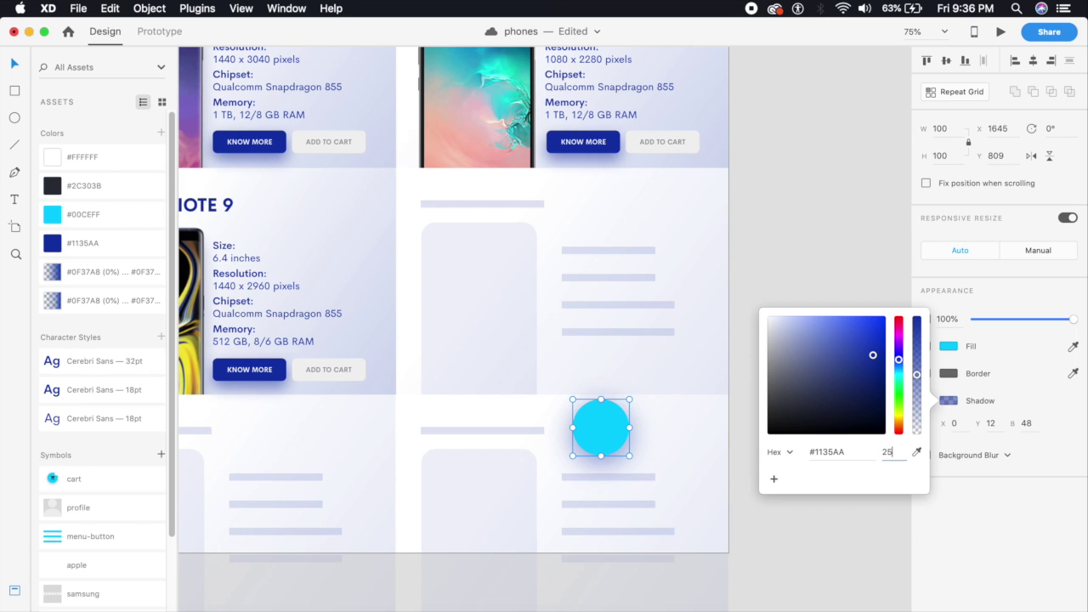
key("Return")
left_click(719, 510)
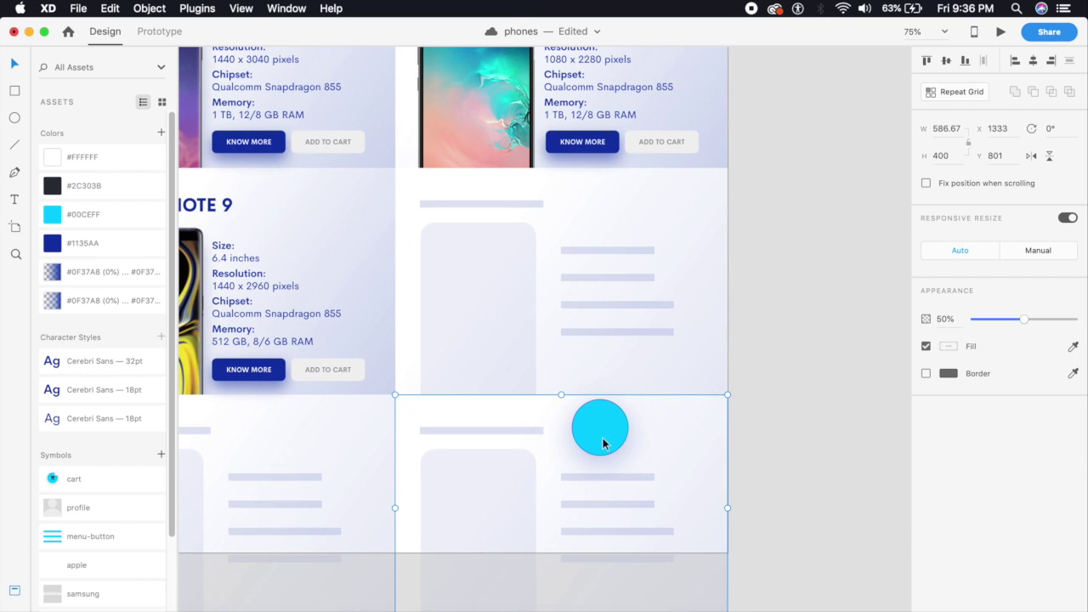
double_click(586, 434)
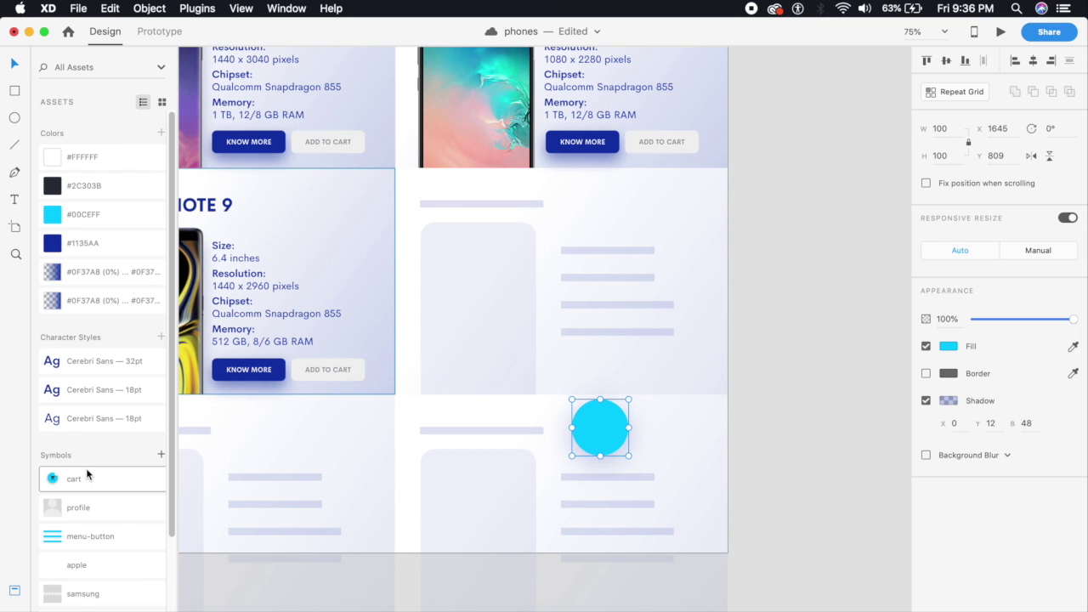
scroll(86, 468, "down", 3)
Place a cart symbol instance and move its cart icon into the empty cyan circle
left_click_drag(94, 370, 412, 485)
double_click(410, 481)
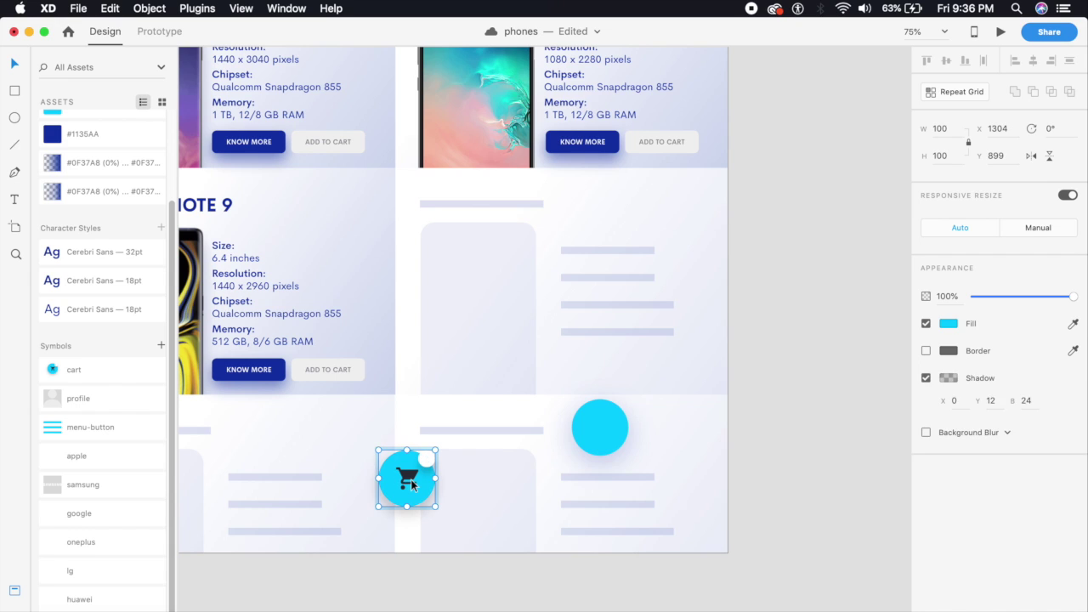
left_click(410, 481)
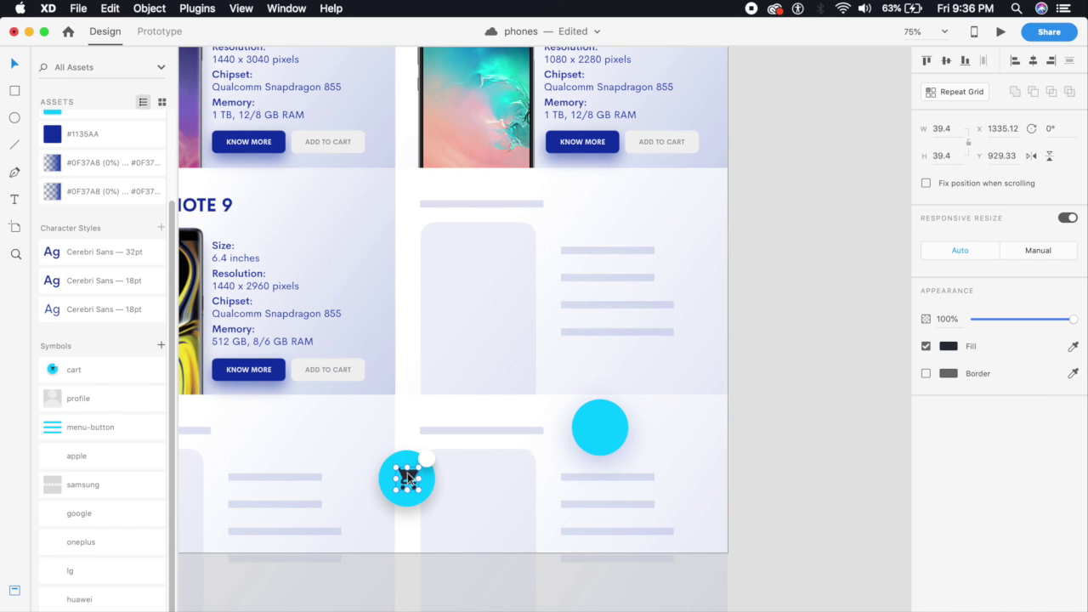
left_click_drag(408, 479, 580, 434)
key("super+1")
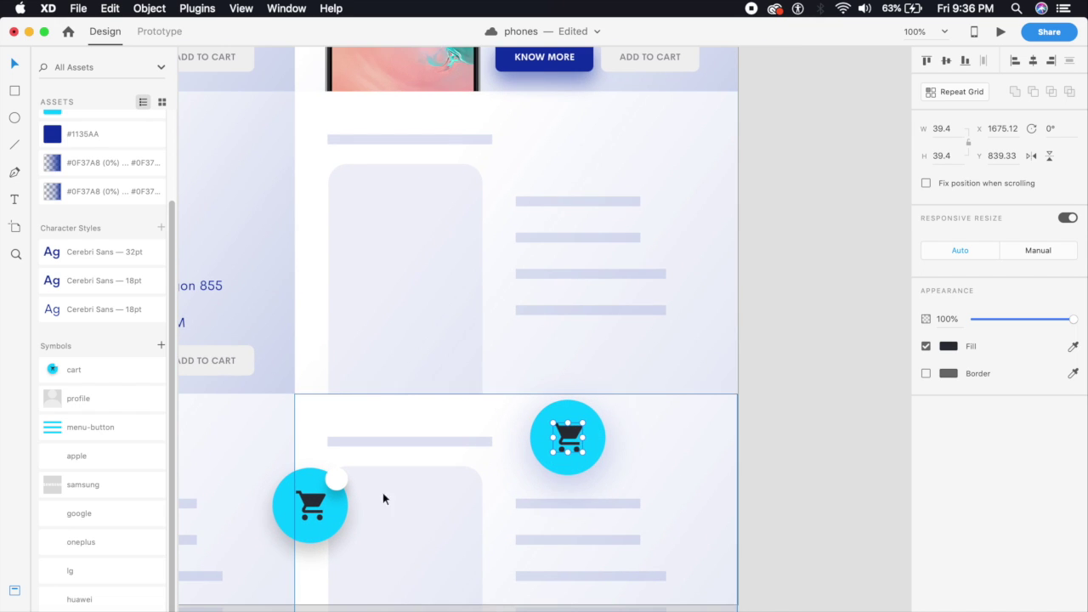
Move the white notification dot onto the cyan circle's top-right edge
double_click(337, 480)
left_click(423, 482)
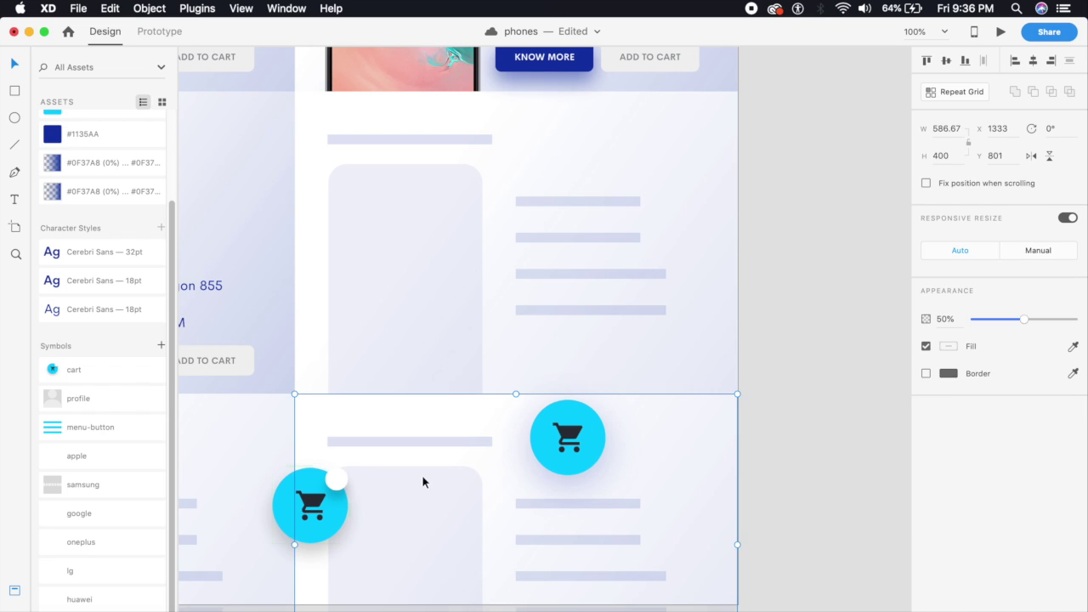
double_click(336, 480)
left_click_drag(337, 479, 546, 421)
scroll(544, 425, "up", 5)
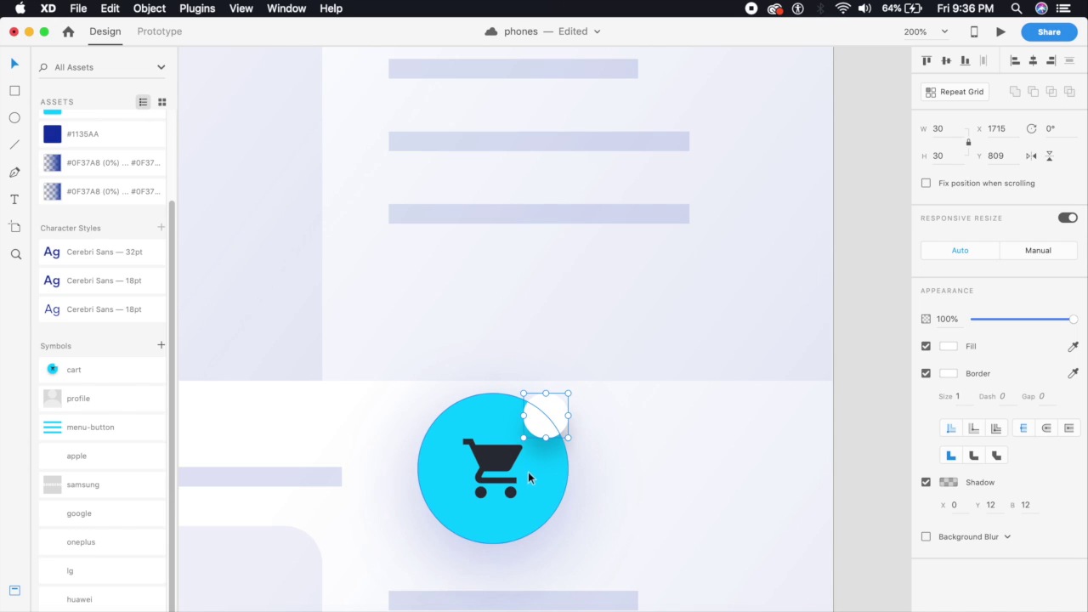
Group the cyan circle, notification dot and cart icon into one cart button
left_click(527, 478, "shift")
left_click(489, 462, "shift")
key("super+g")
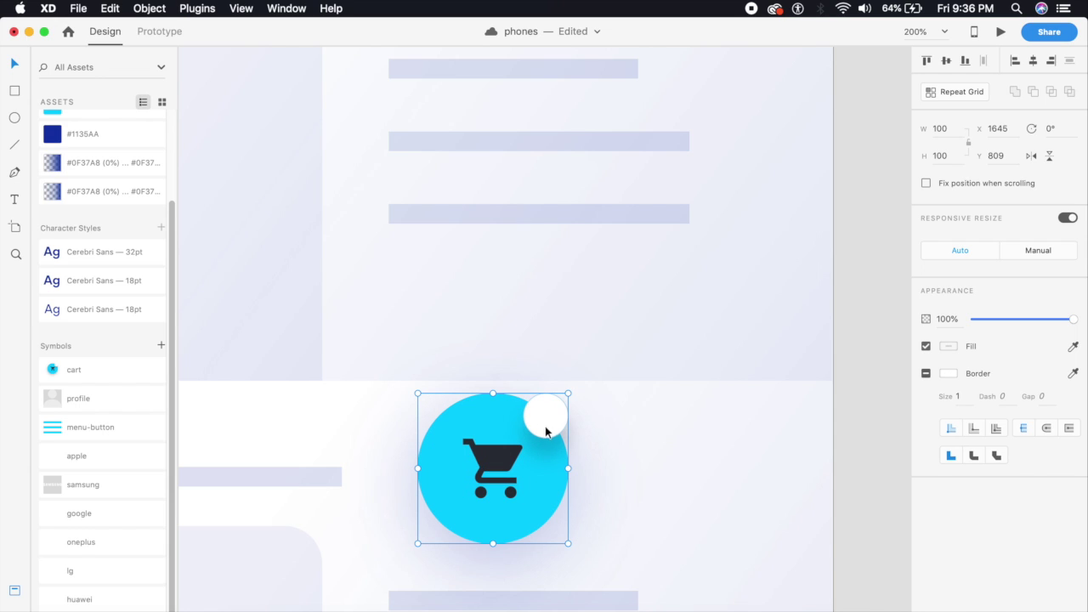
key("super+minus")
left_click(274, 478)
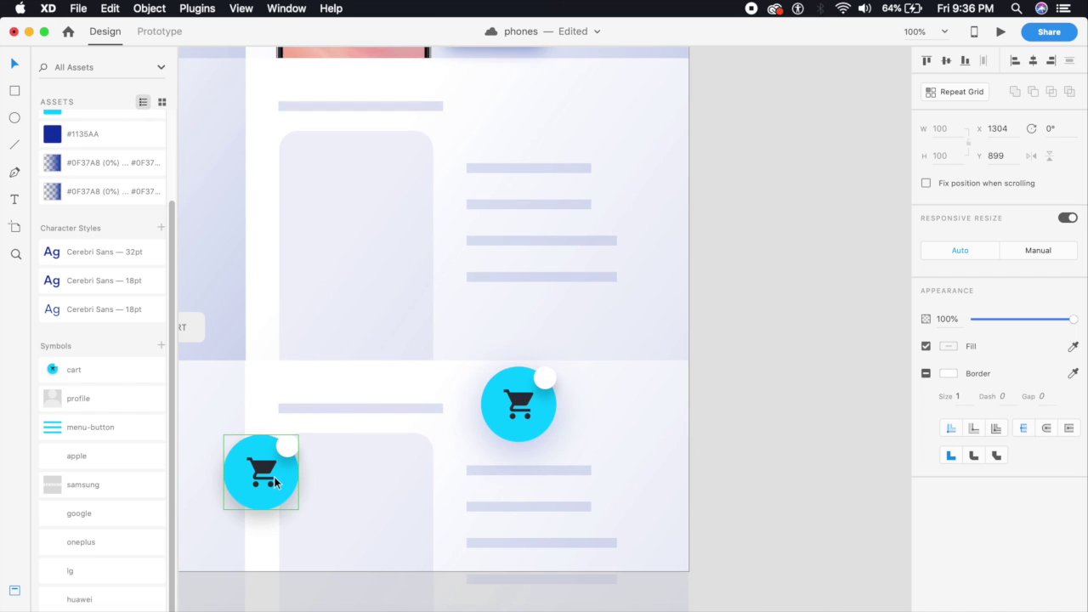
Delete the leftover cart symbol and position the cart button at X 1780, Y 920
key("Delete")
left_click_drag(532, 395, 665, 529)
key("shift+Up")
key("shift+Up")
key("shift+Up")
key("shift+Up")
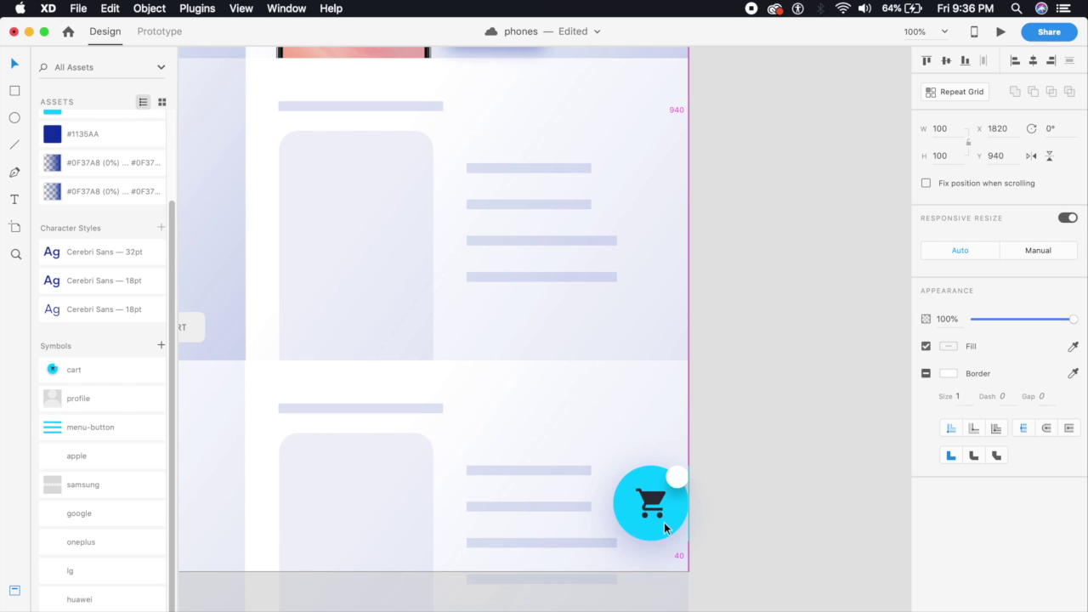
key("shift+Up")
key("shift+Up")
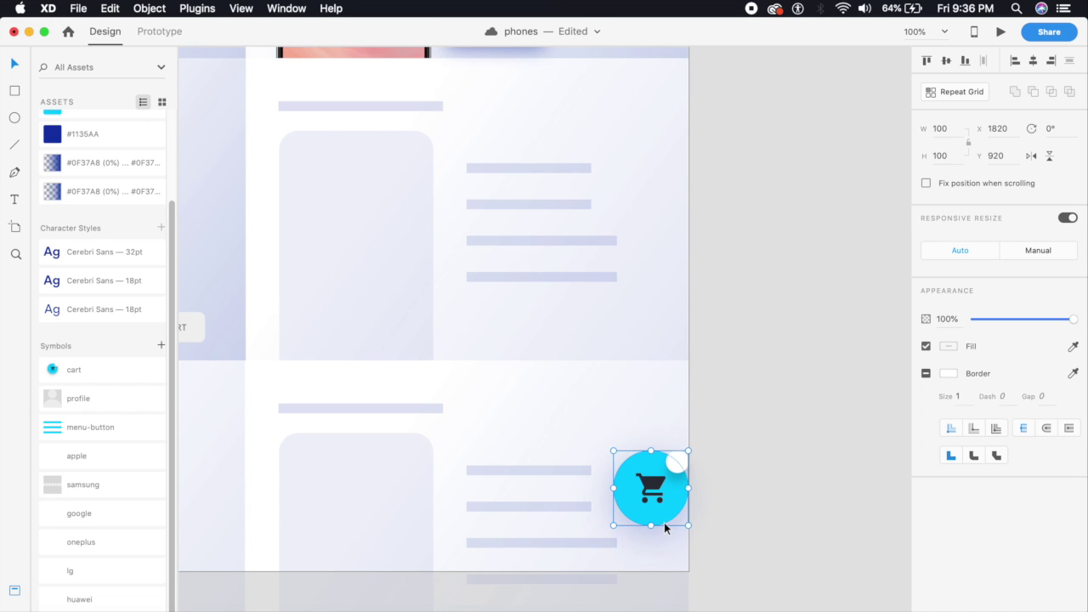
key("shift+Left")
key("shift+Left")
key("shift+Left")
key("shift+Left")
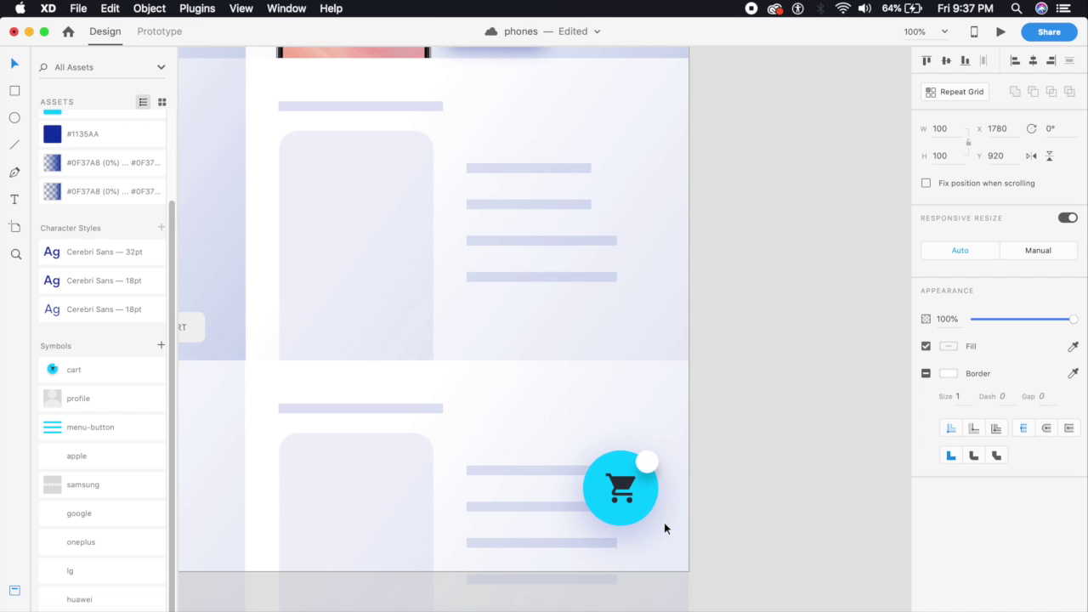
Lock the dark brand sidebar in place on the home artboard
key("super+0")
key("super+minus")
key("super+plus")
key("super+plus")
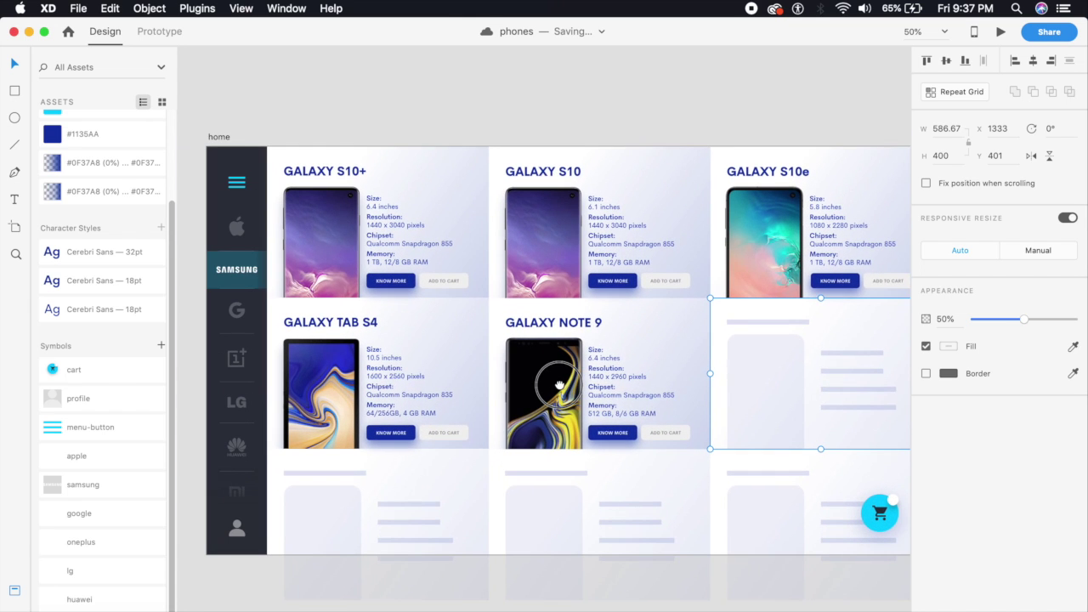
left_click(237, 237)
key("super+l")
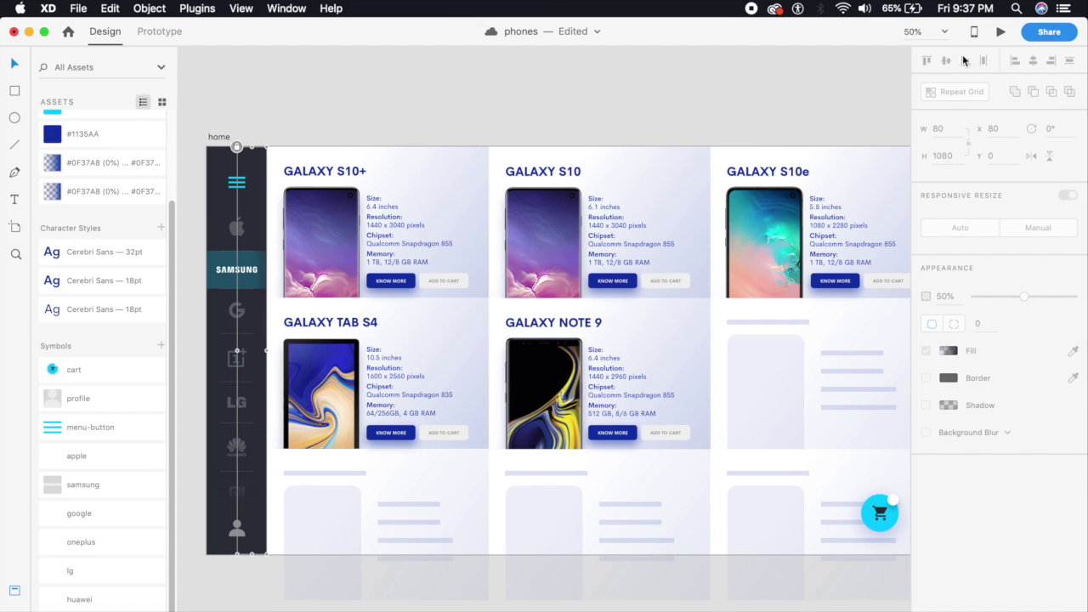
Launch Desktop Preview of the home page with its Galaxy cards and floating cart button
left_click(1000, 33)
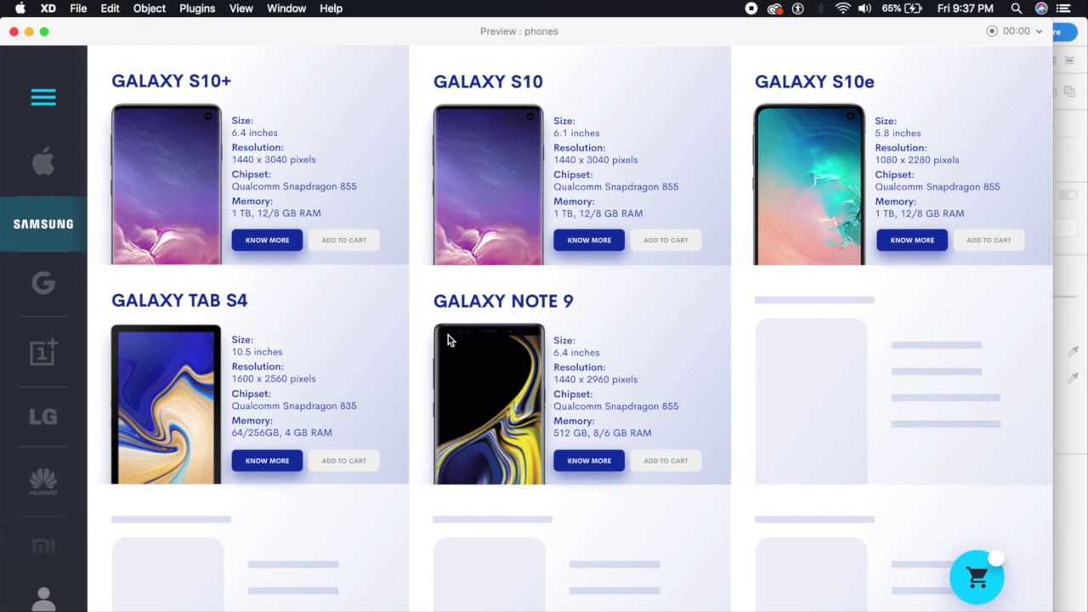